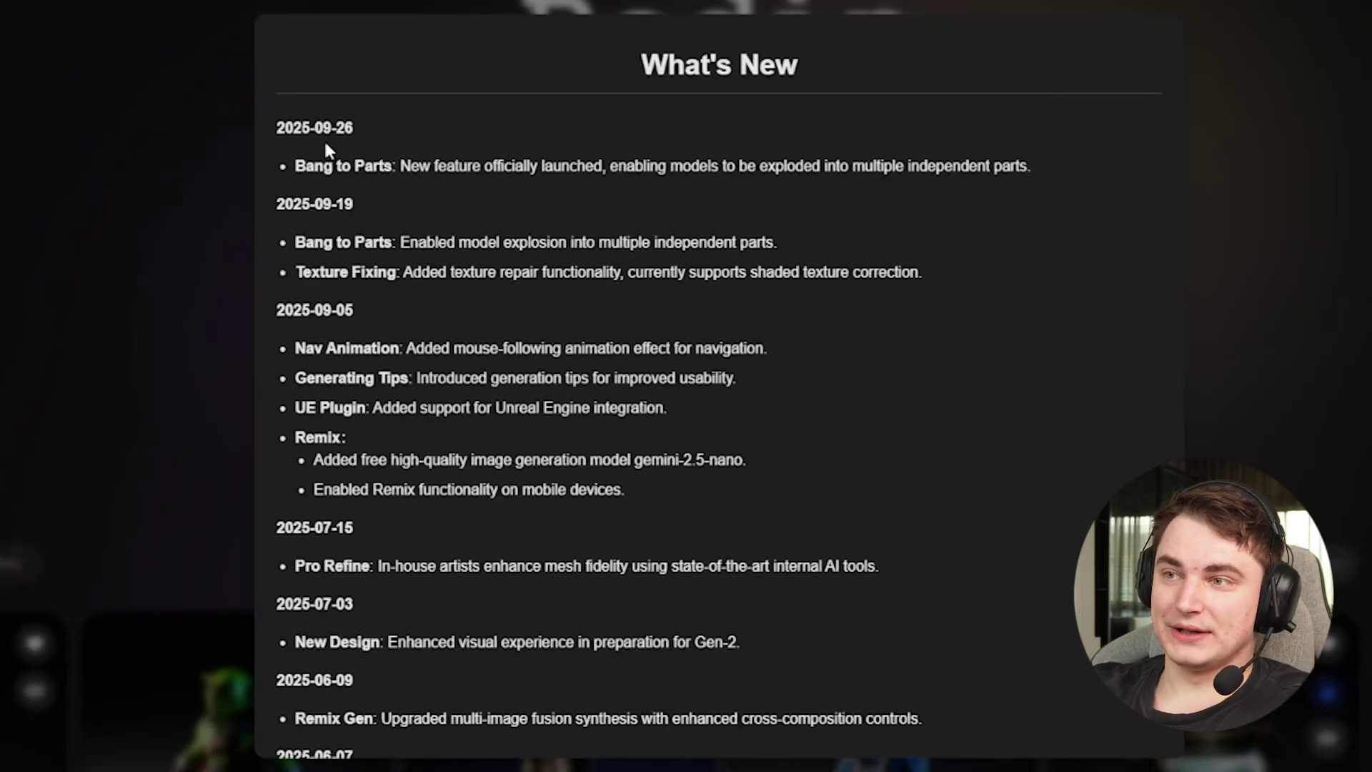
Step: Read the What's New entries from July to September 2025, highlighting the Texture Fixing, Nav Animation, UE Plugin and Remix updates
drag(315, 127, 359, 129)
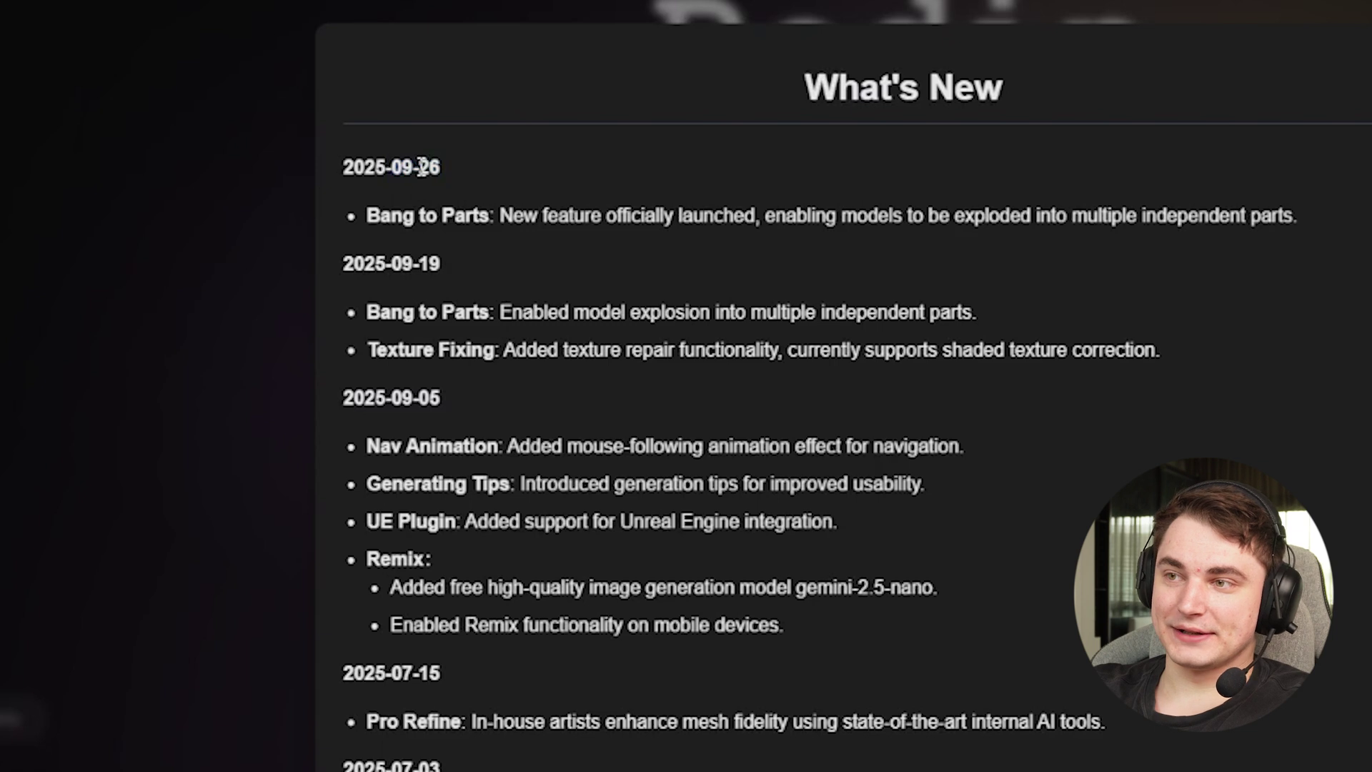
click(498, 230)
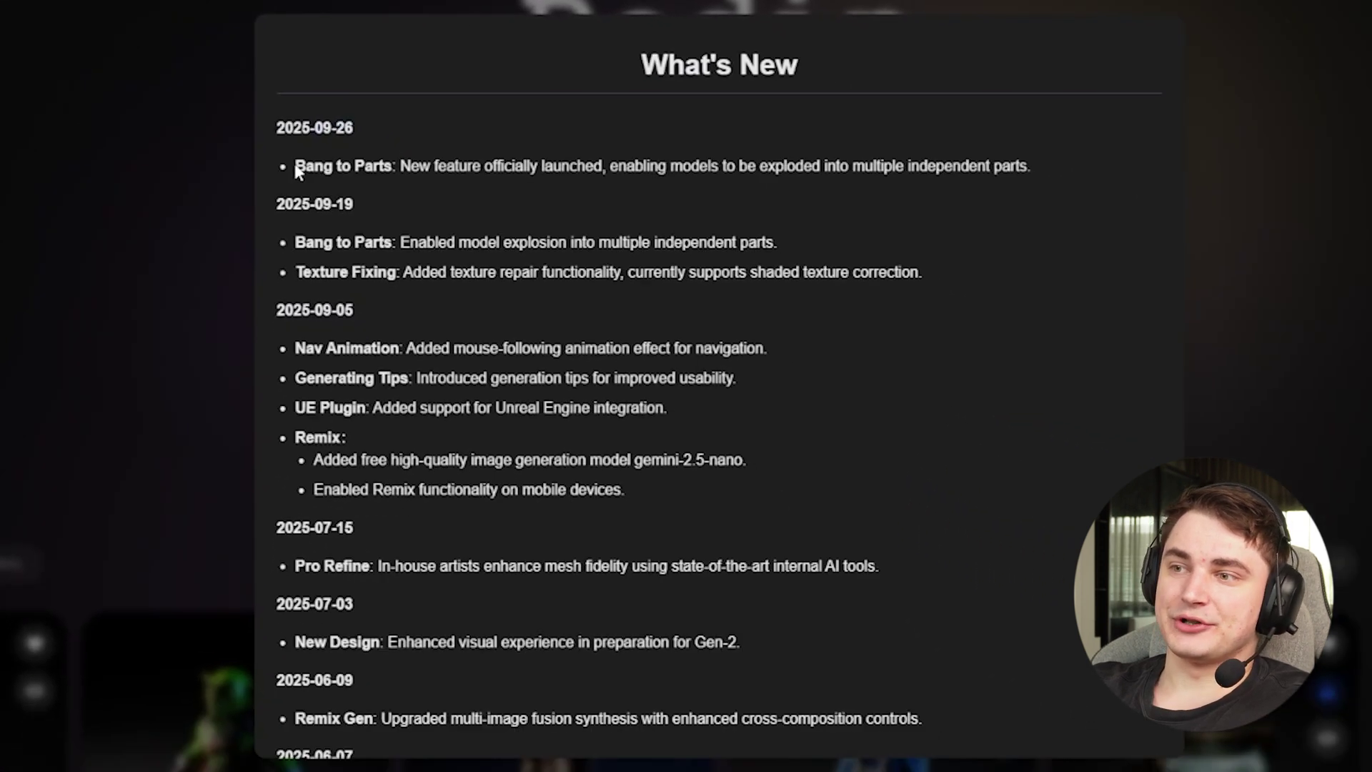
drag(296, 179, 496, 179)
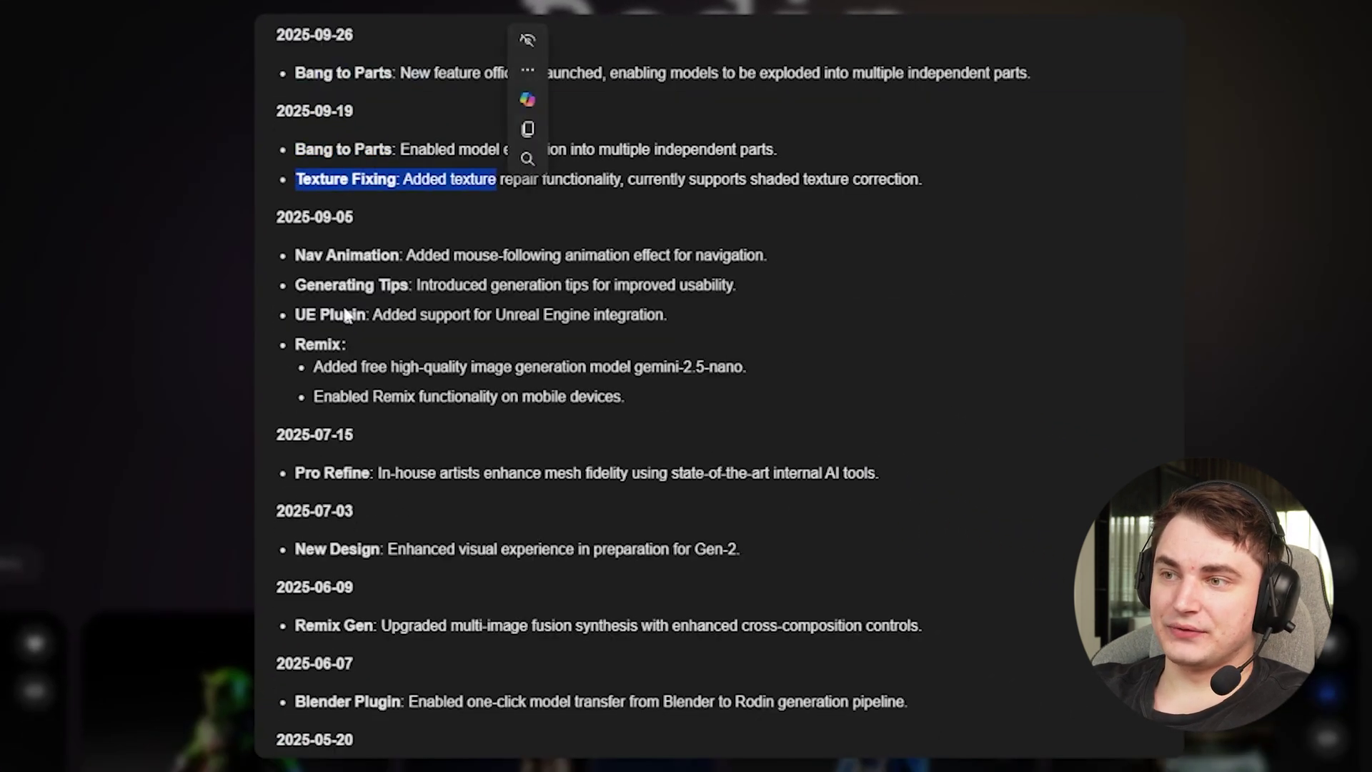
drag(656, 406, 306, 255)
click(777, 323)
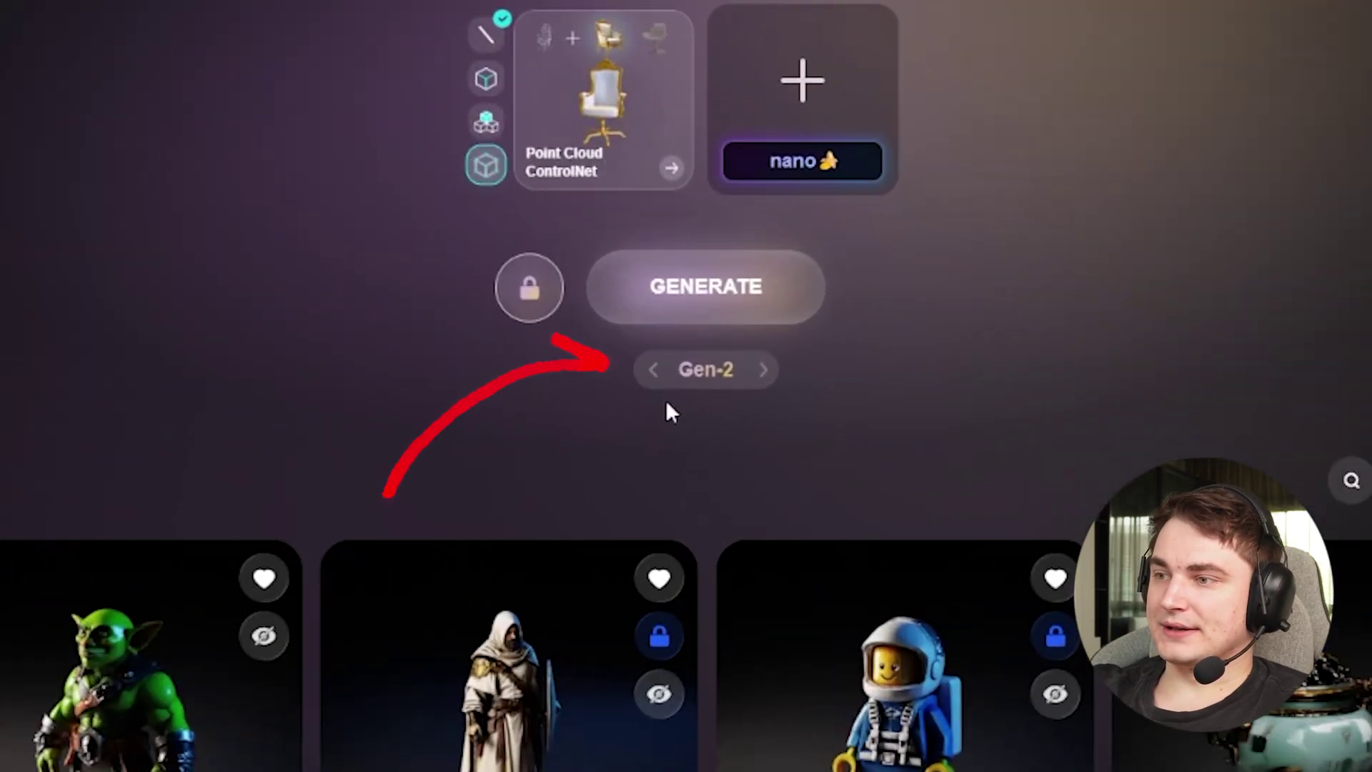
Step: Switch the generation model between Gen-1.5 and Gen-2 to compare them, leaving Gen-2 selected
click(649, 373)
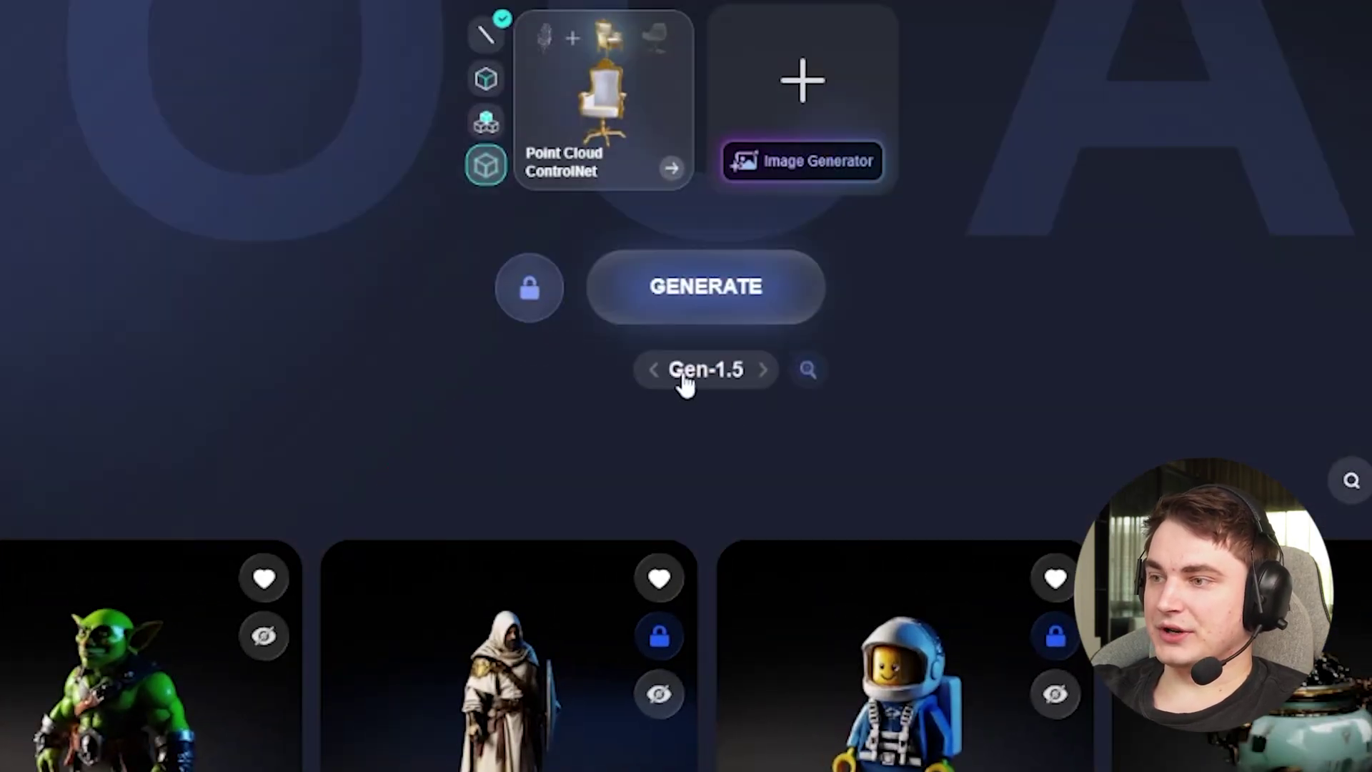
click(762, 372)
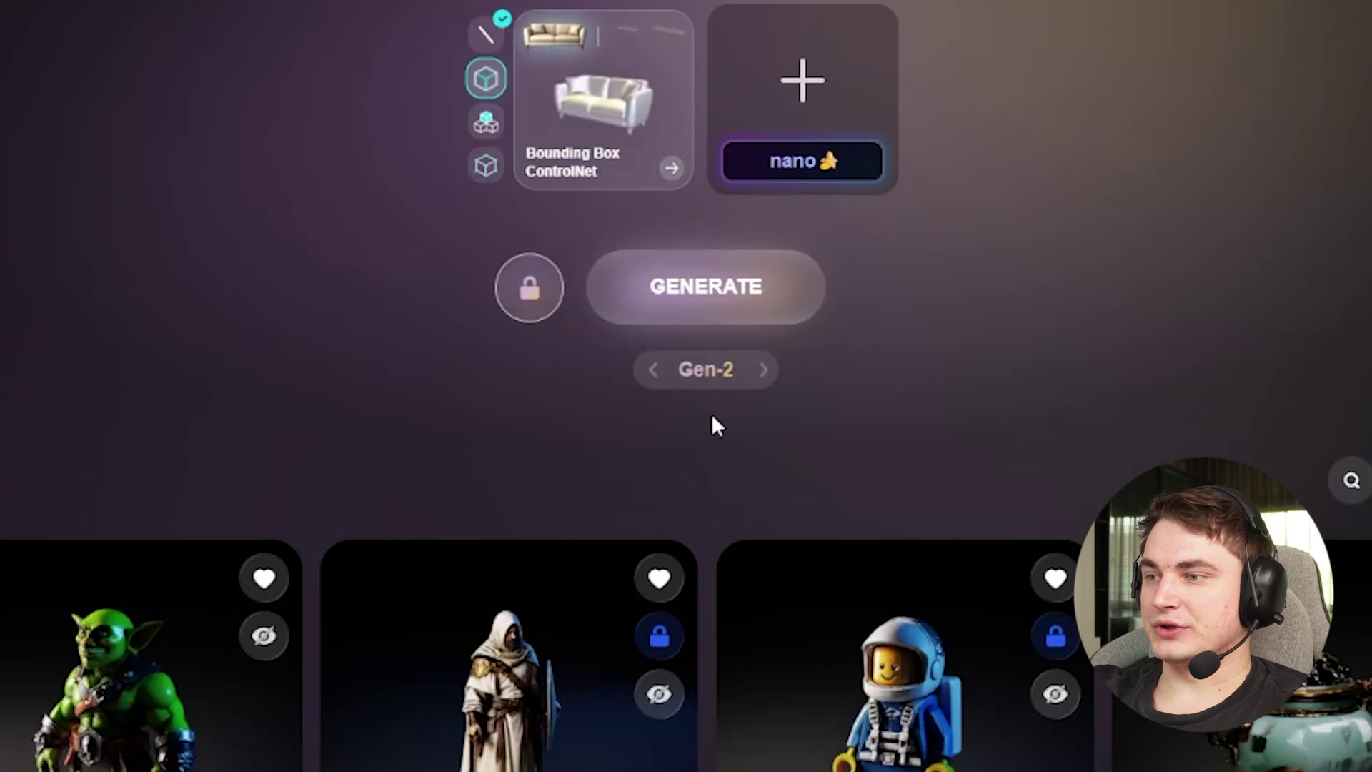
click(672, 371)
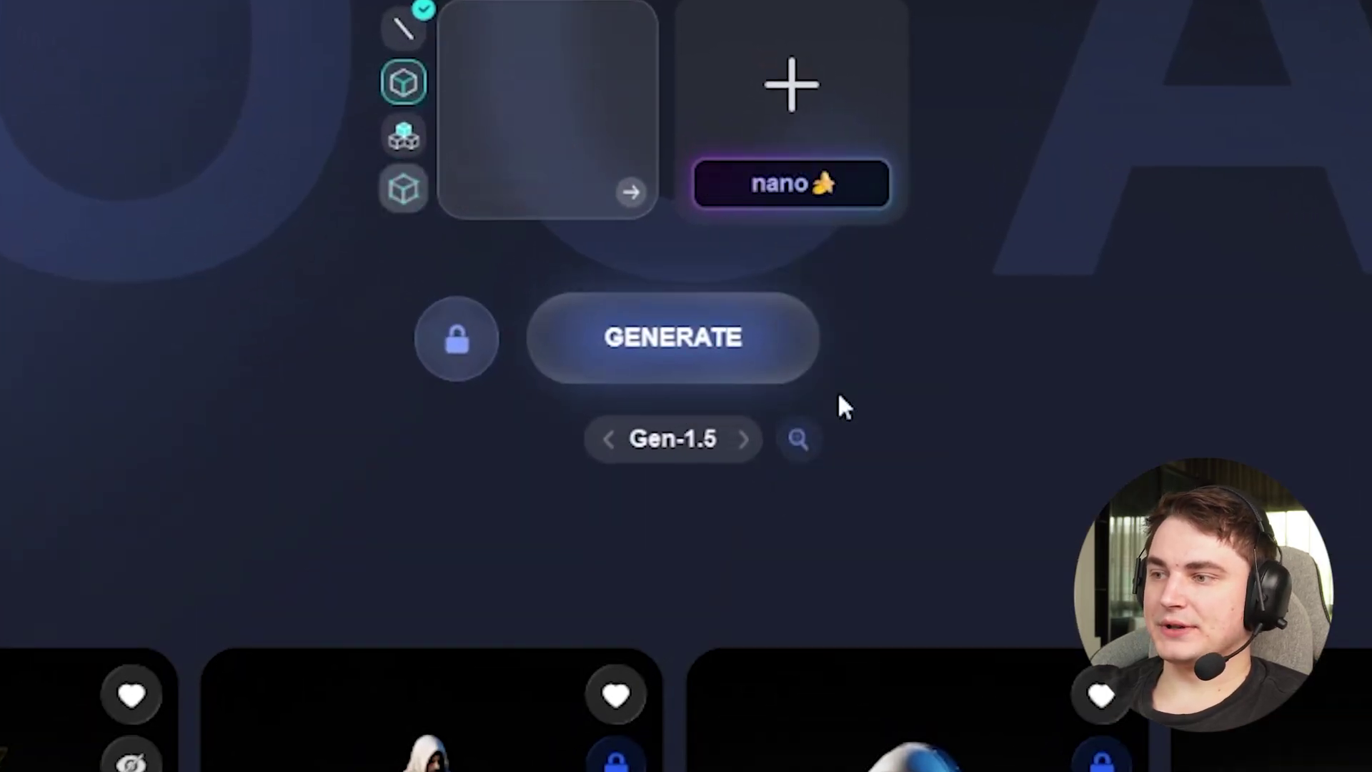
click(740, 438)
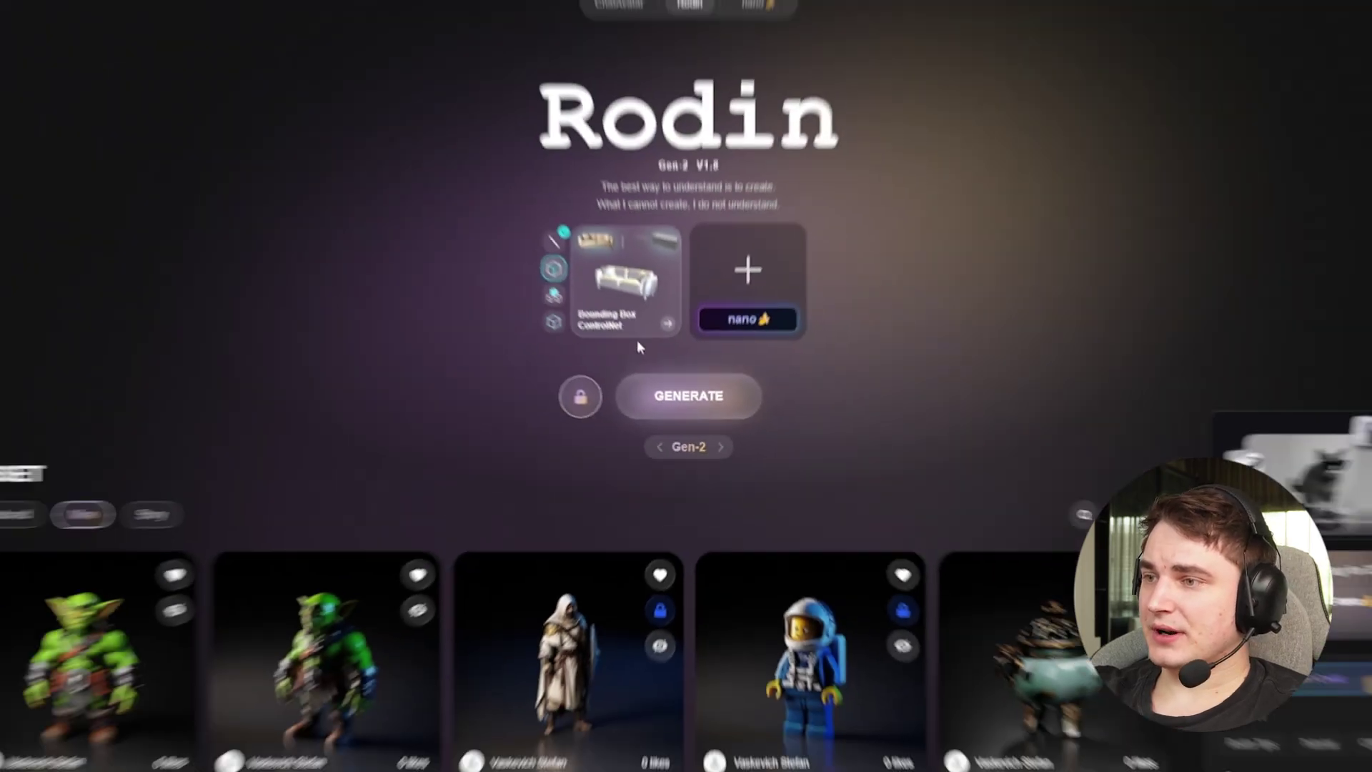
Step: Open the Remix editor for the yellow bulldozer image, review its options and return to the generation page
mouse_move(697, 91)
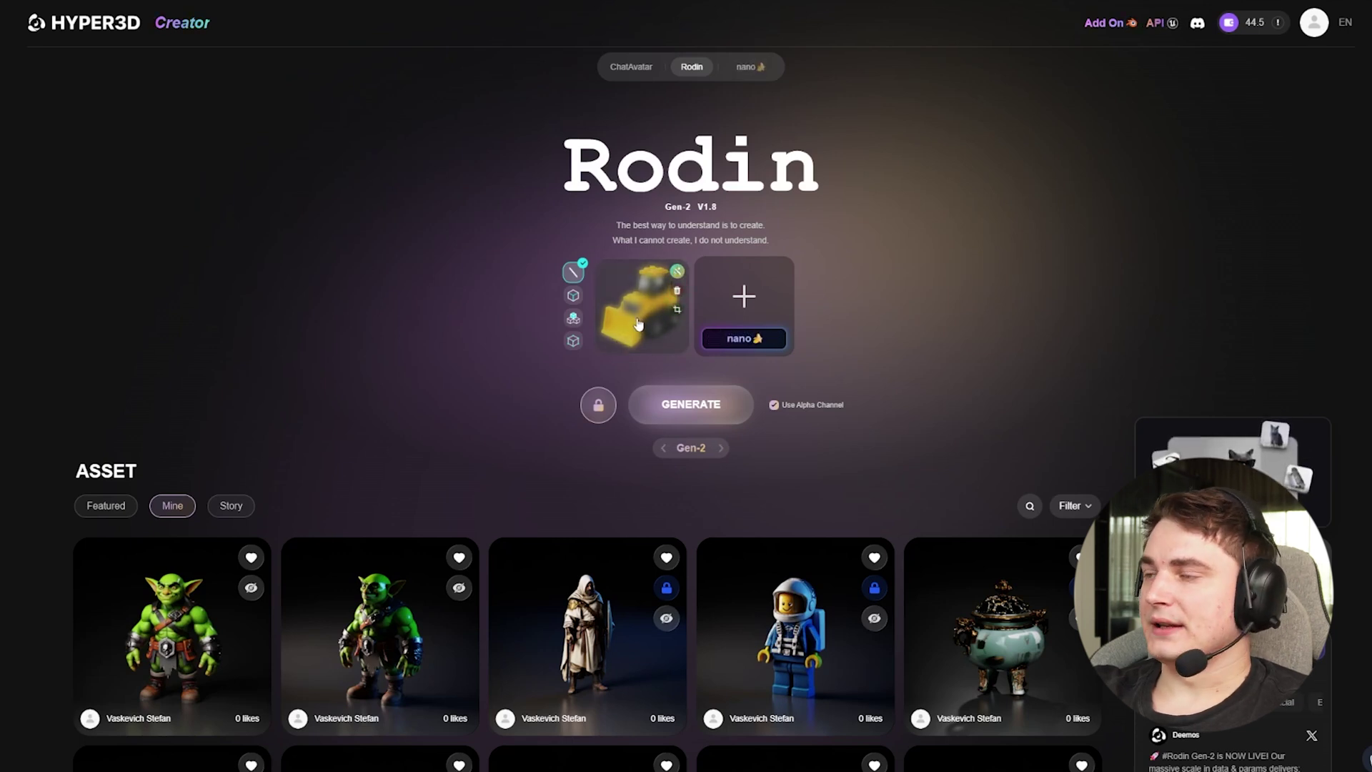
click(800, 333)
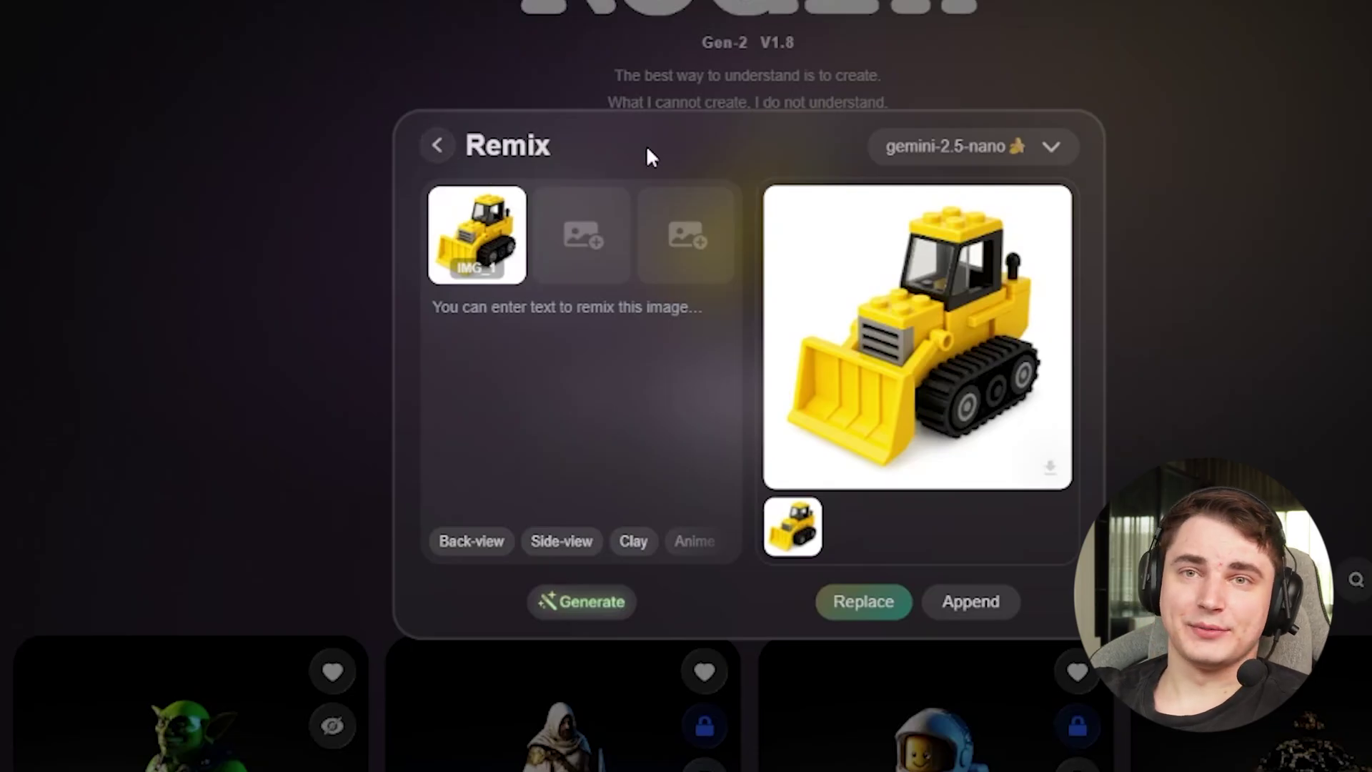
click(441, 148)
Step: Preview the Bounding Box and Voxel ControlNet modes and generate a Gen-2 model from the bulldozer image
mouse_move(454, 244)
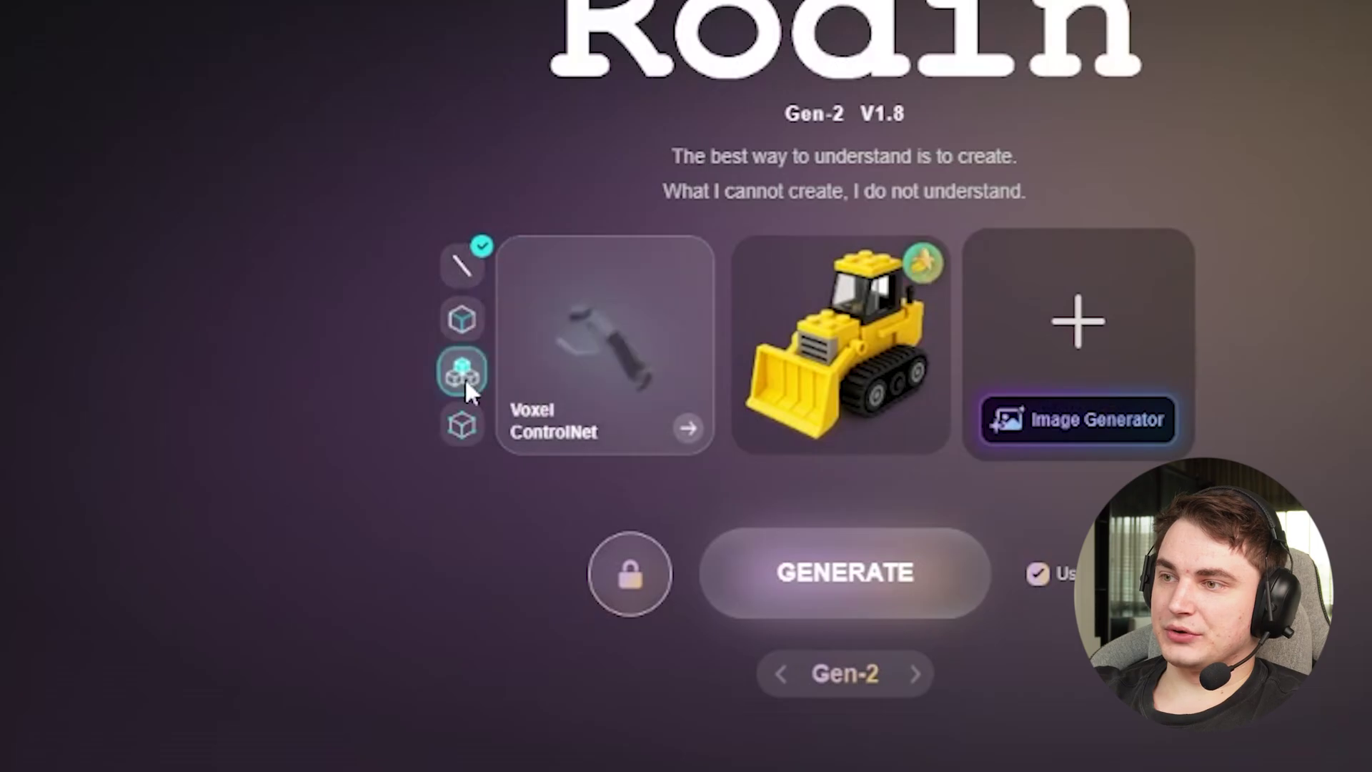
mouse_move(469, 319)
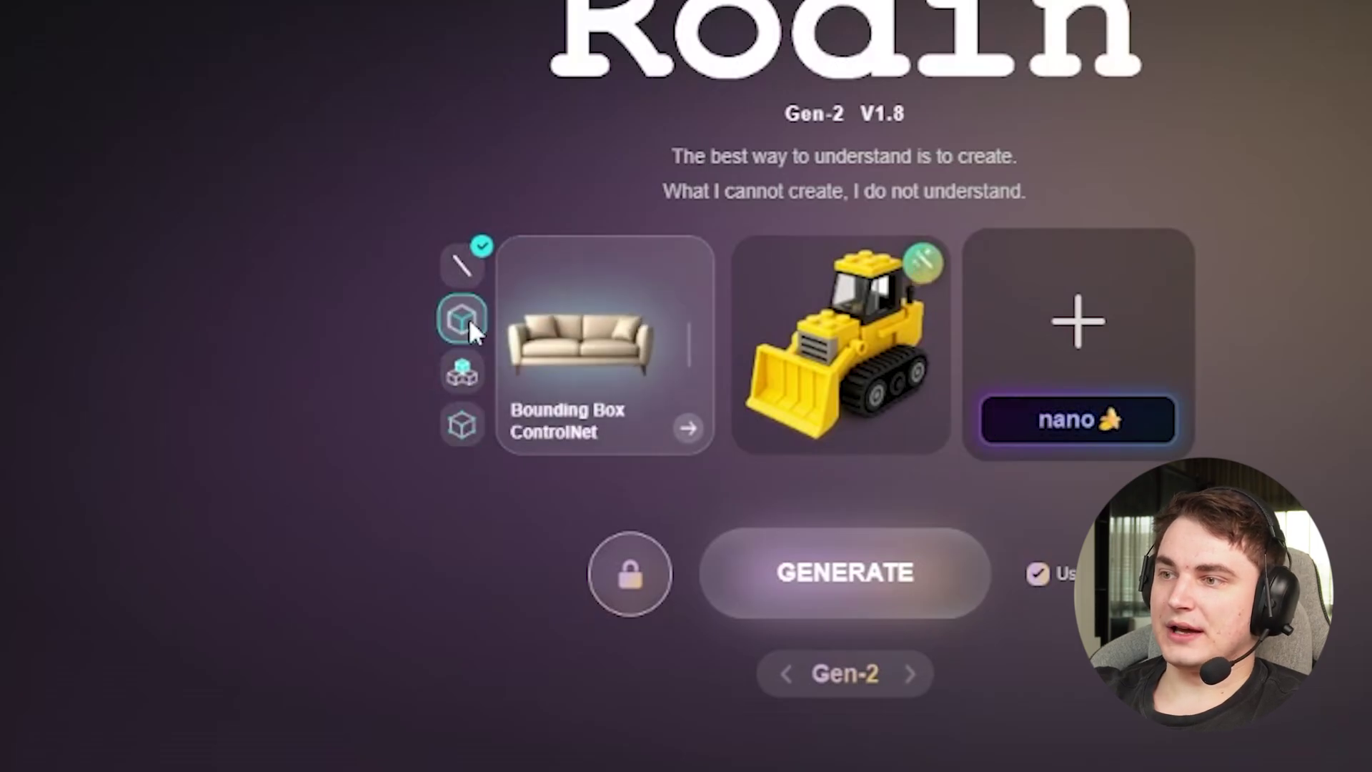
mouse_move(466, 378)
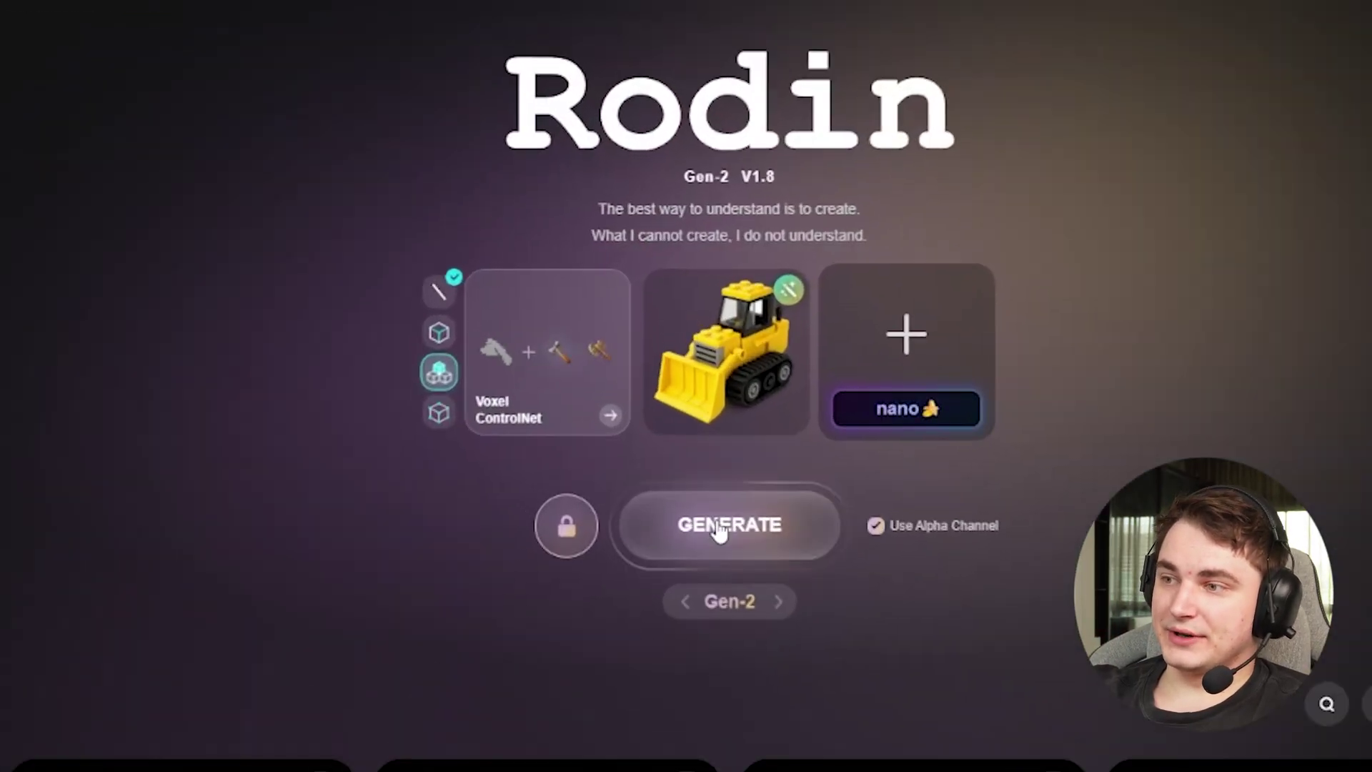
click(688, 406)
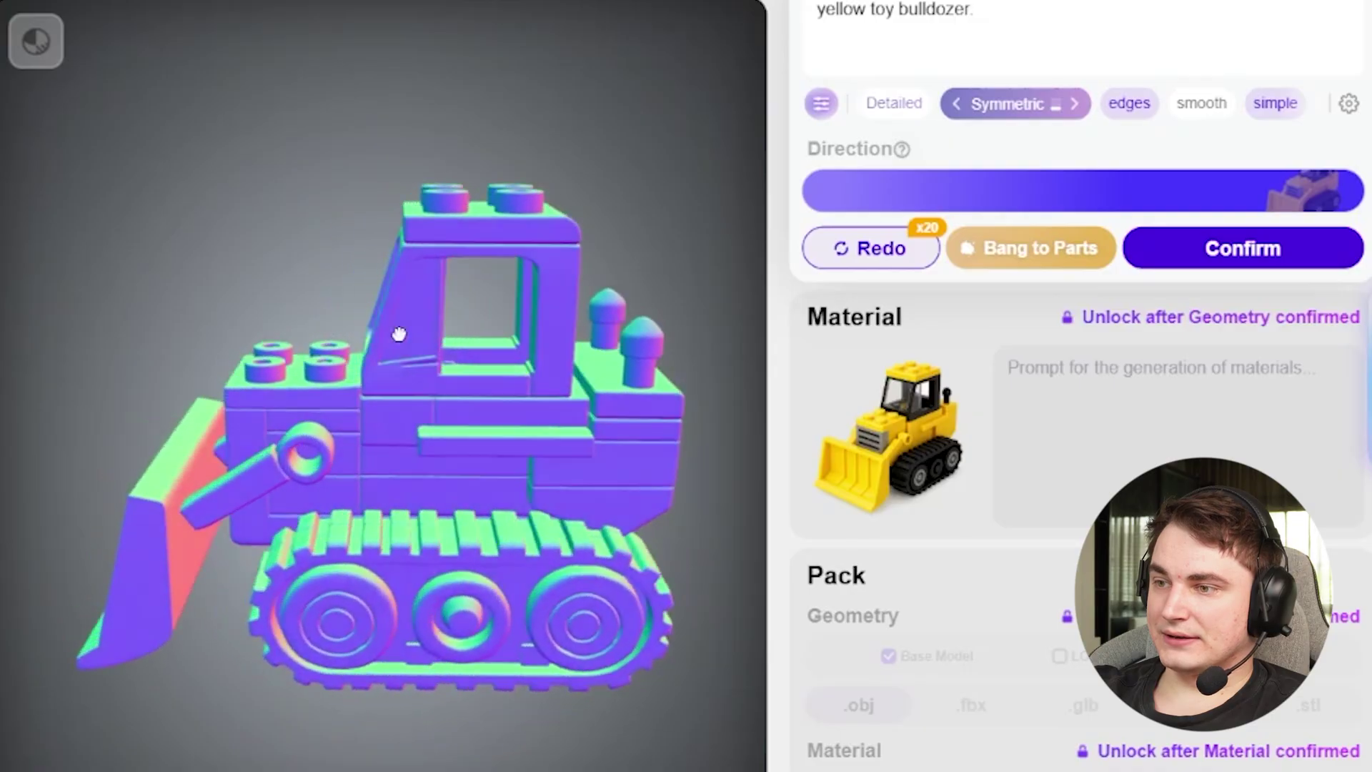
Step: Review the advanced geometry options without changing them and confirm the generated bulldozer geometry
click(1347, 103)
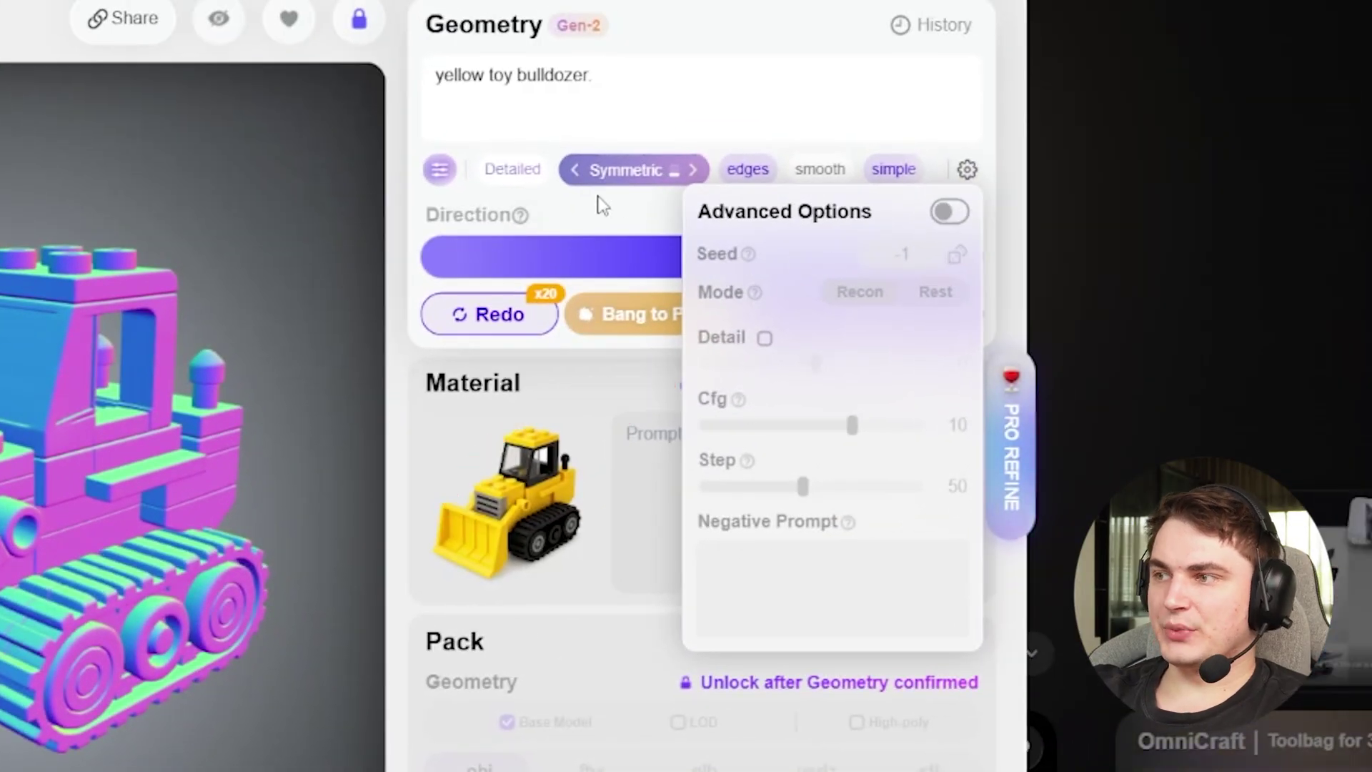
click(600, 204)
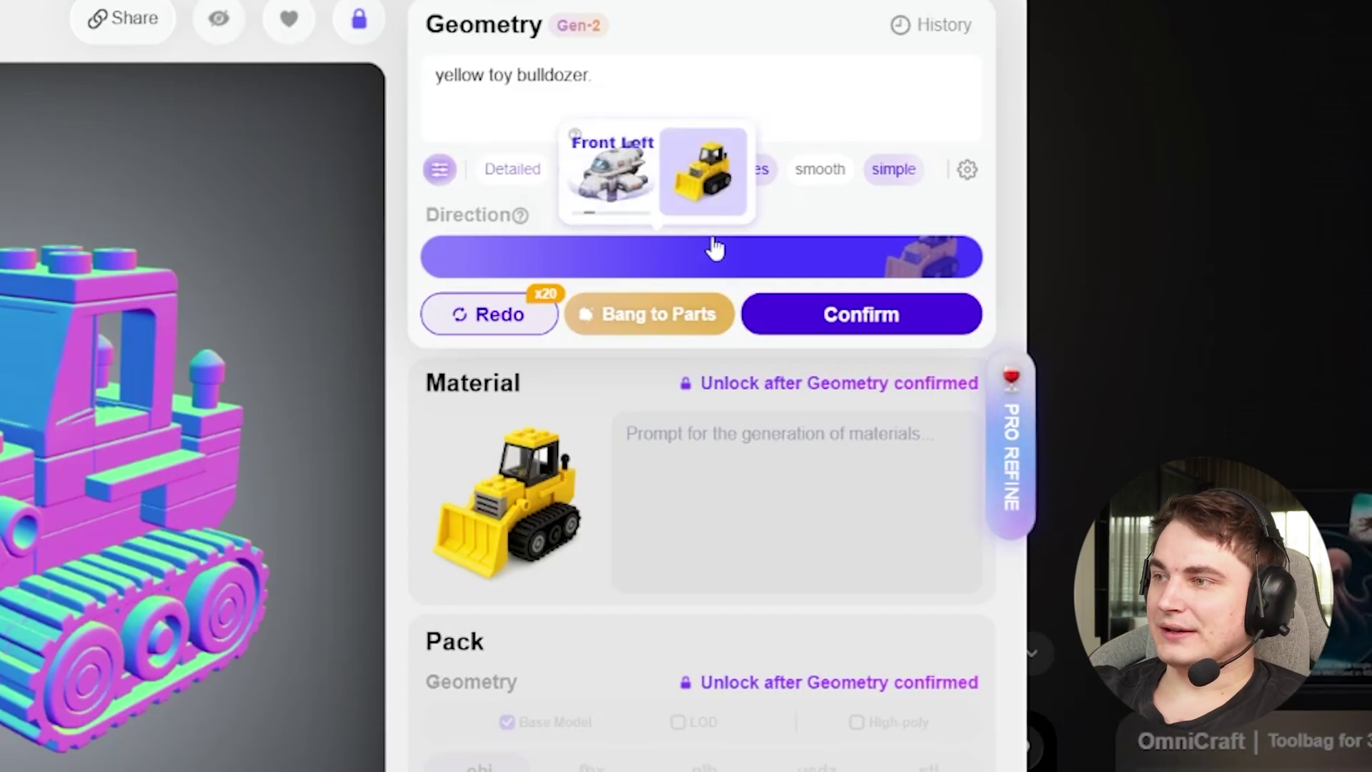
mouse_move(897, 315)
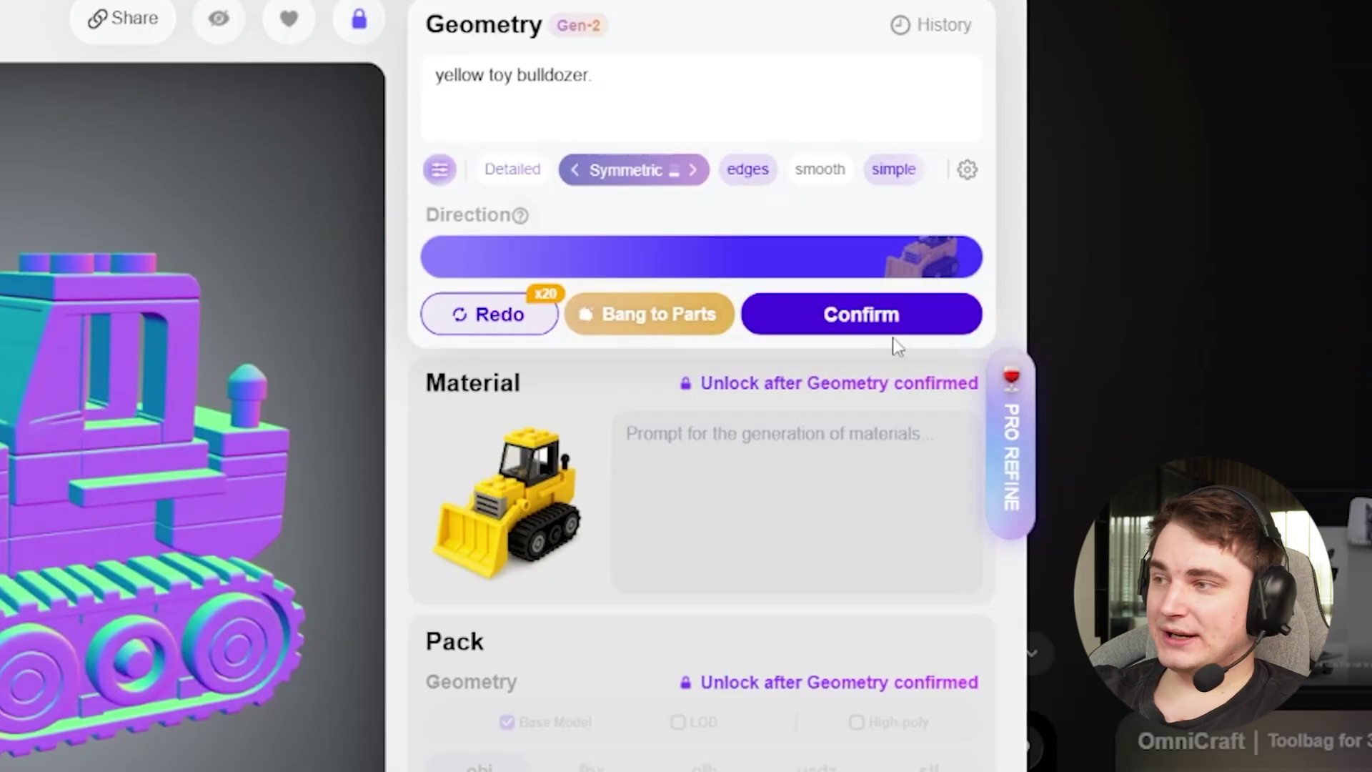
click(877, 316)
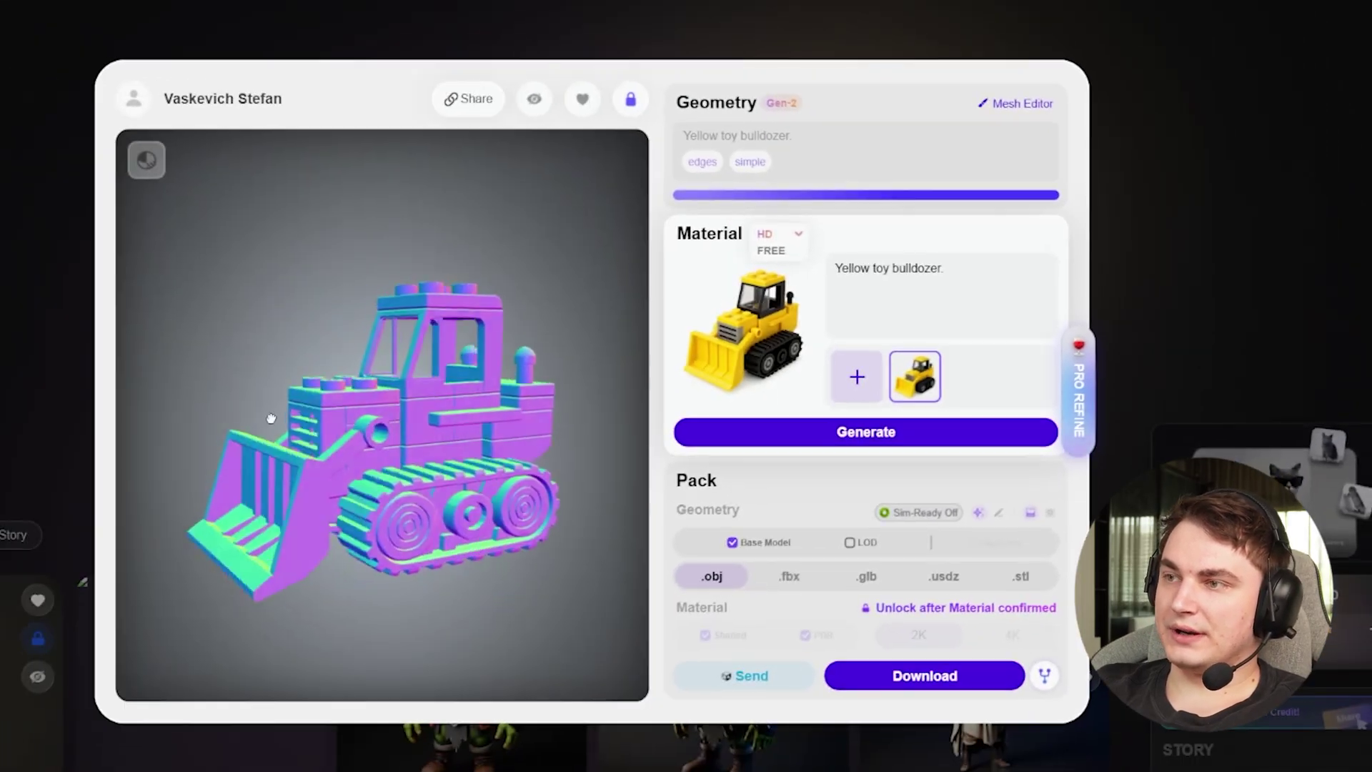
Step: Check the HD material settings and generate the bulldozer's HD material from its reference image
drag(271, 418, 336, 436)
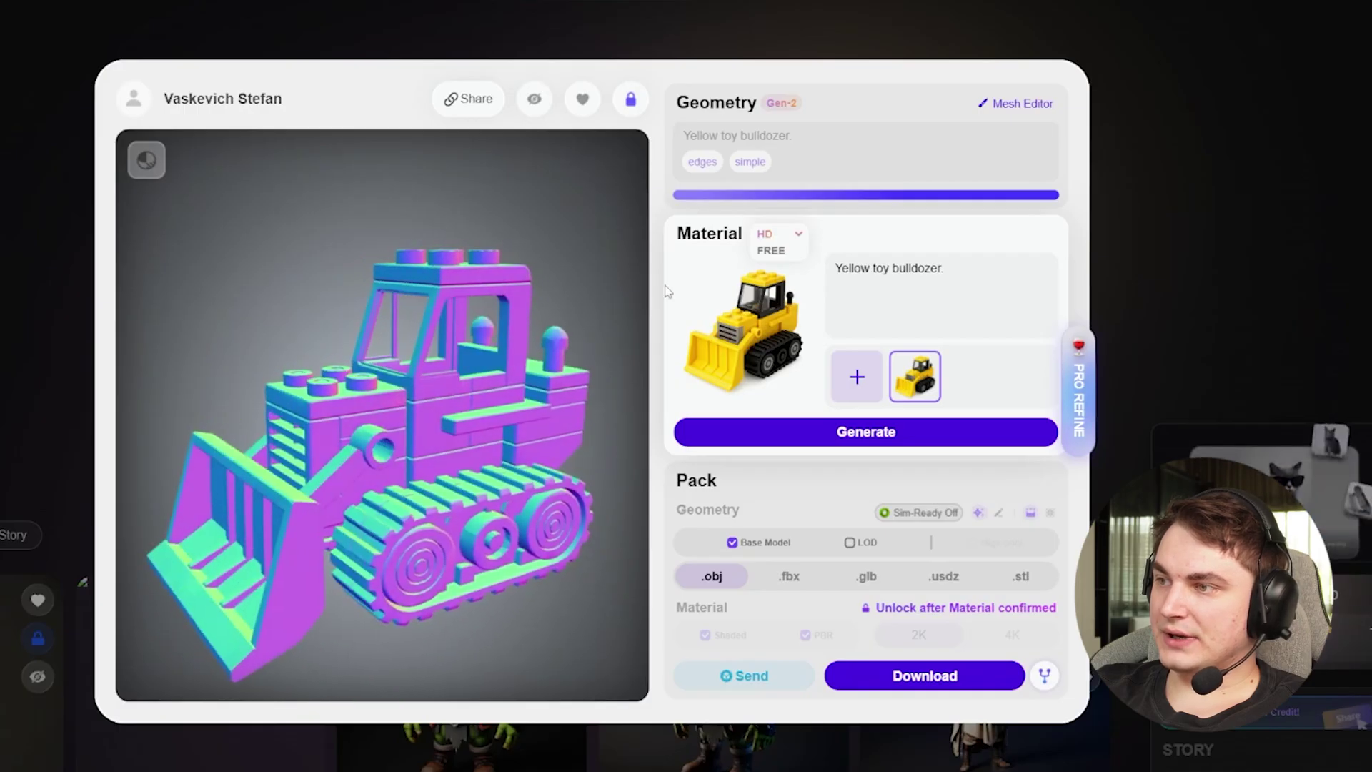
click(770, 236)
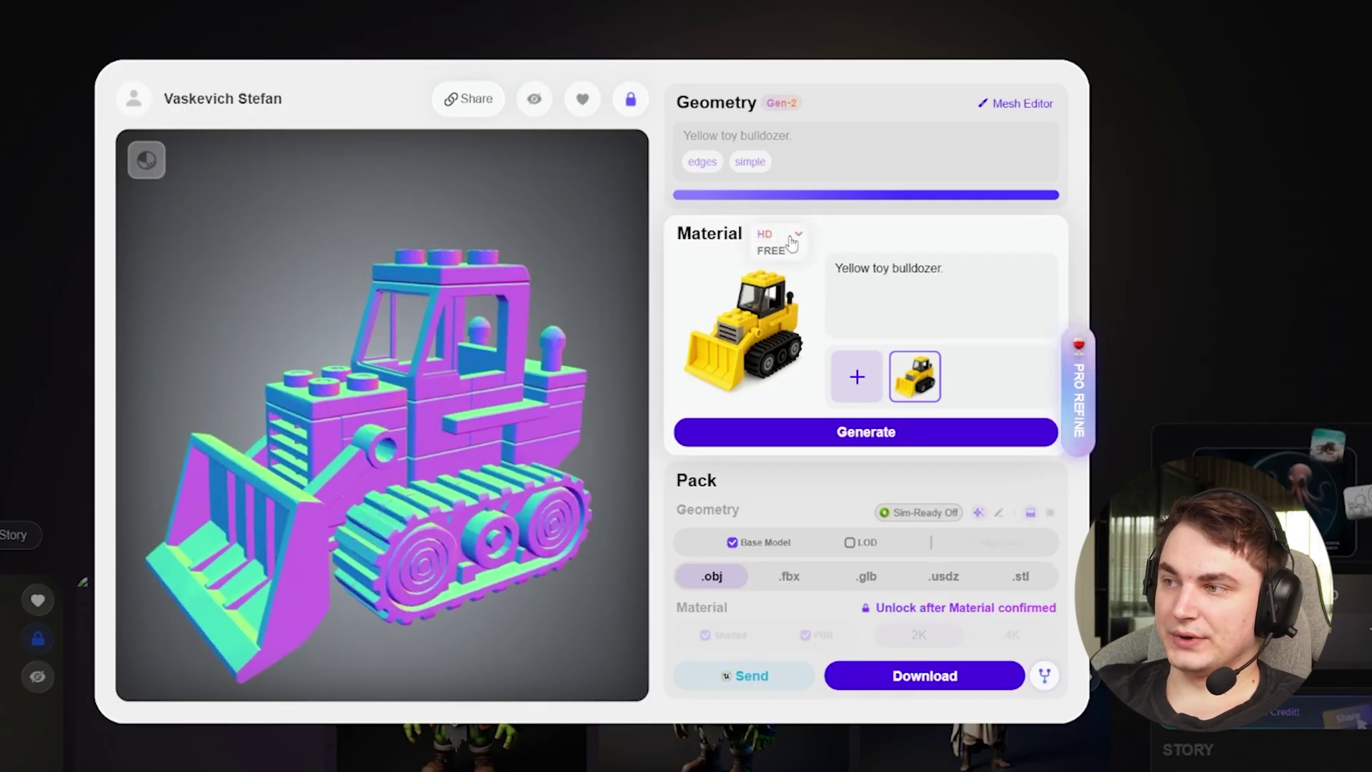
scroll(401, 427, down, 1)
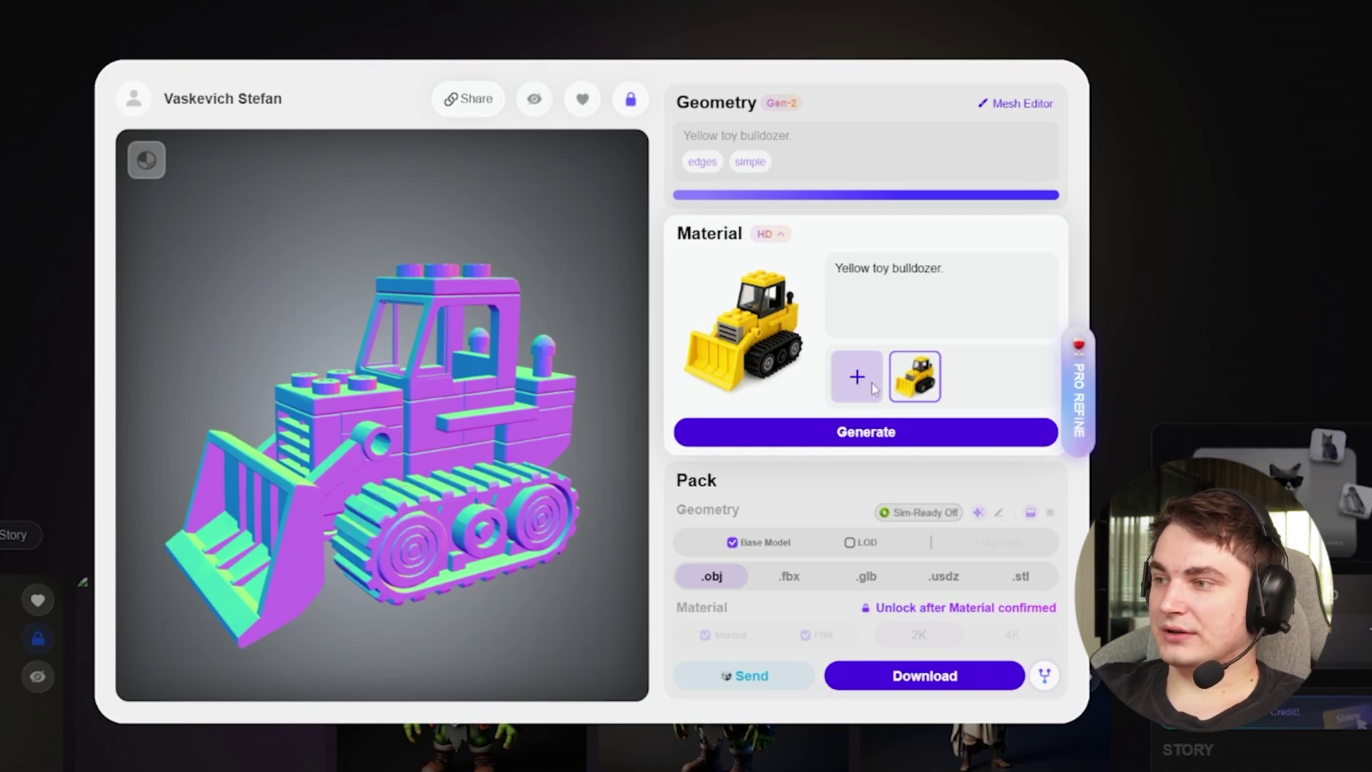
mouse_move(870, 437)
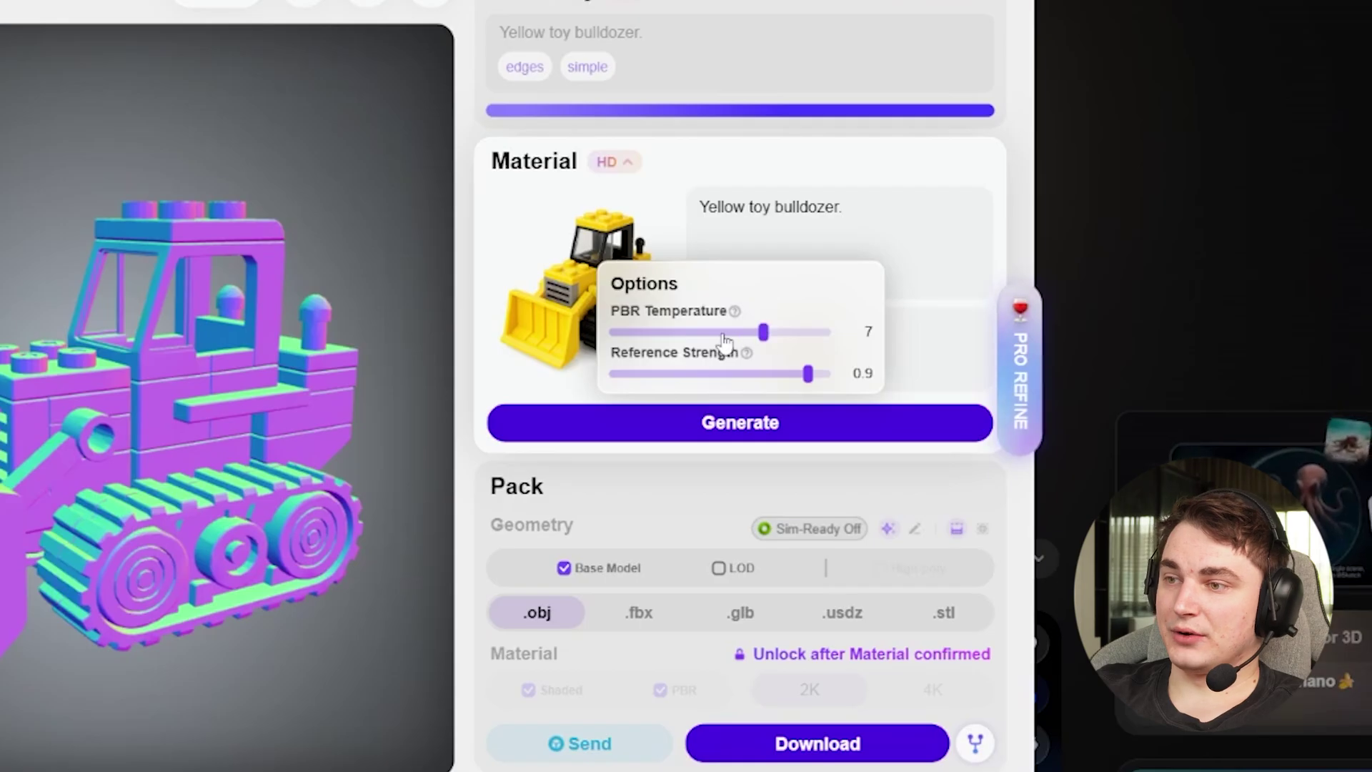
mouse_move(744, 353)
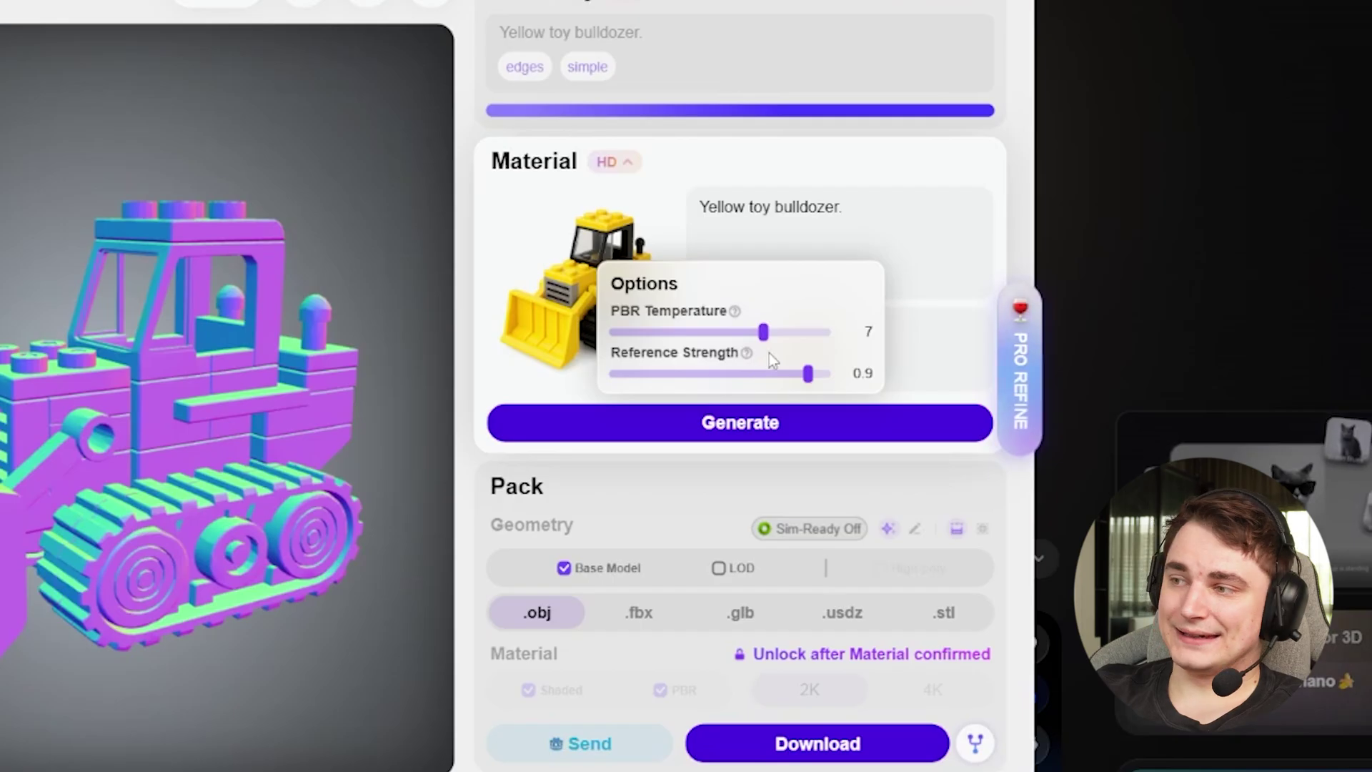
click(743, 425)
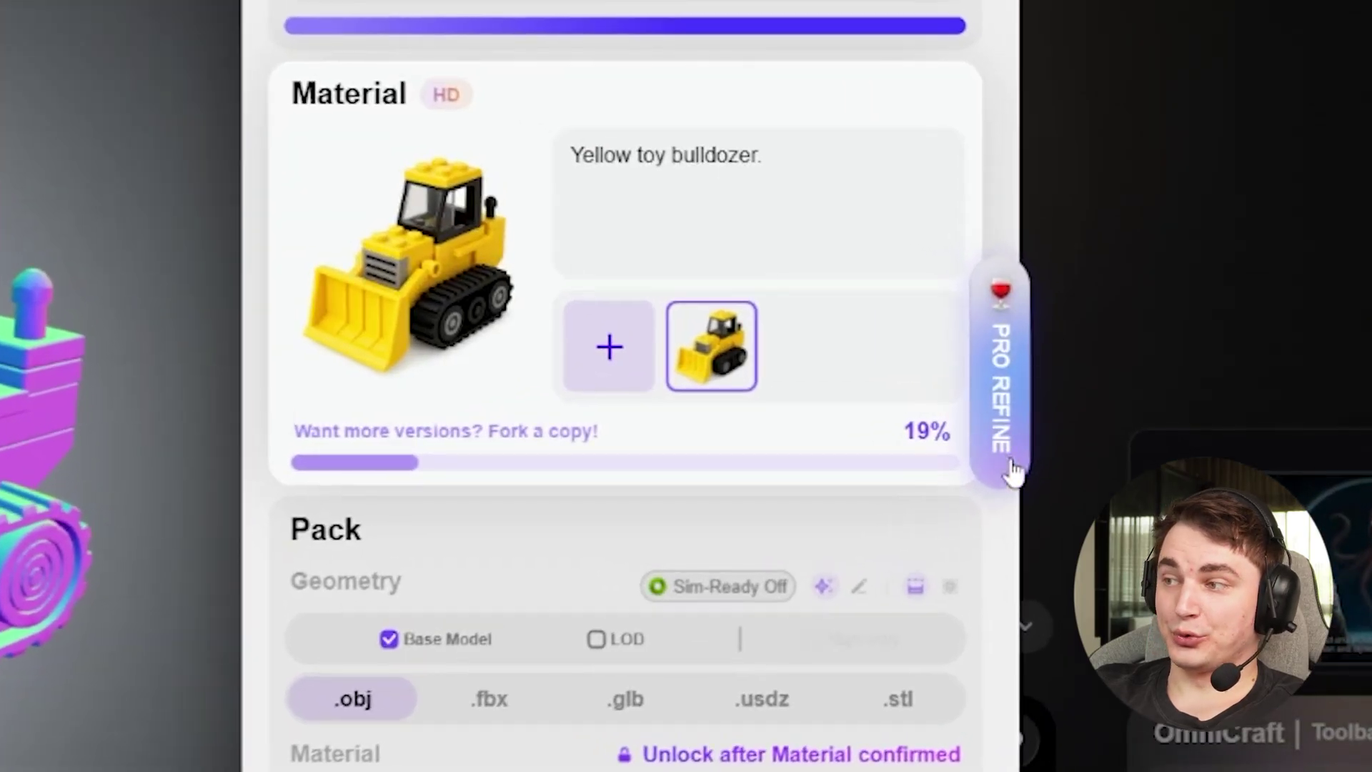
Step: Select Geometry Refinement and Part Decomposition in the Pro Refine service and close the offer without paying
click(1016, 361)
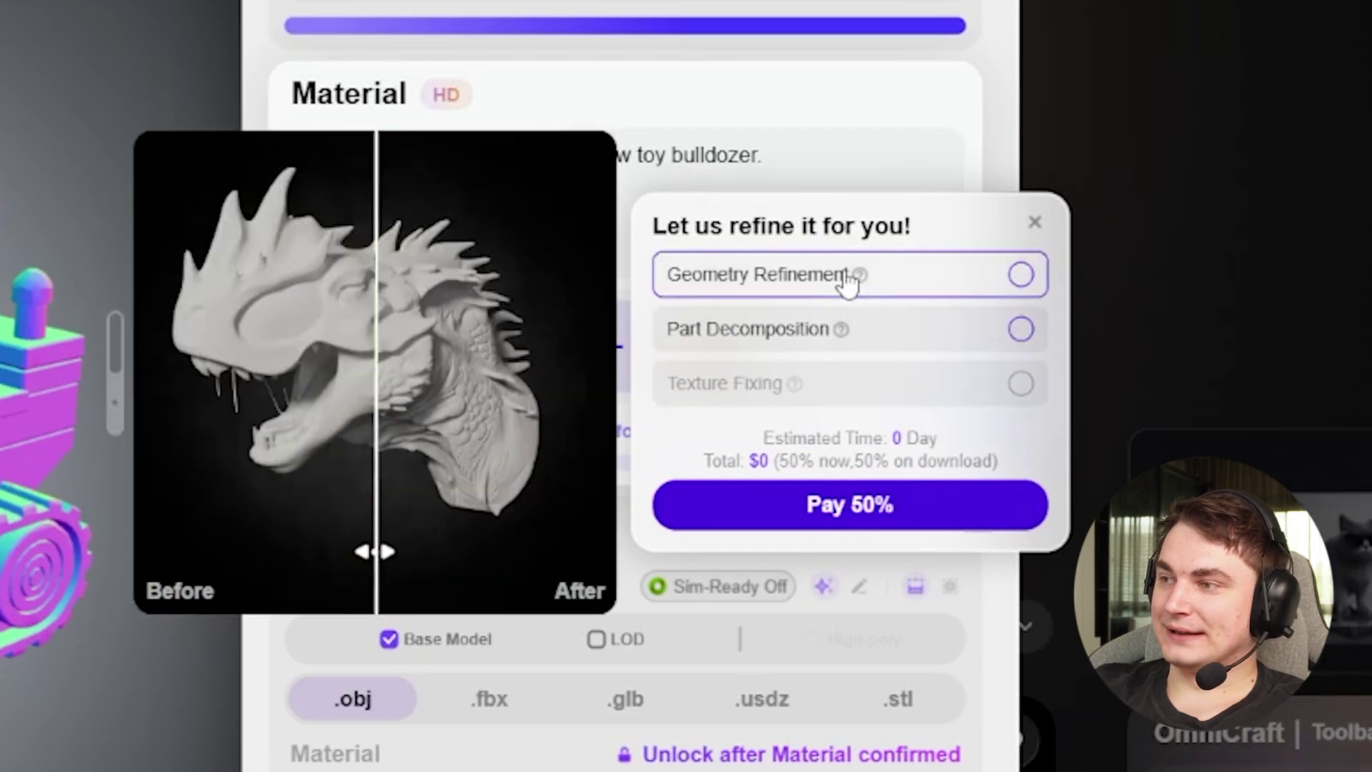
click(877, 284)
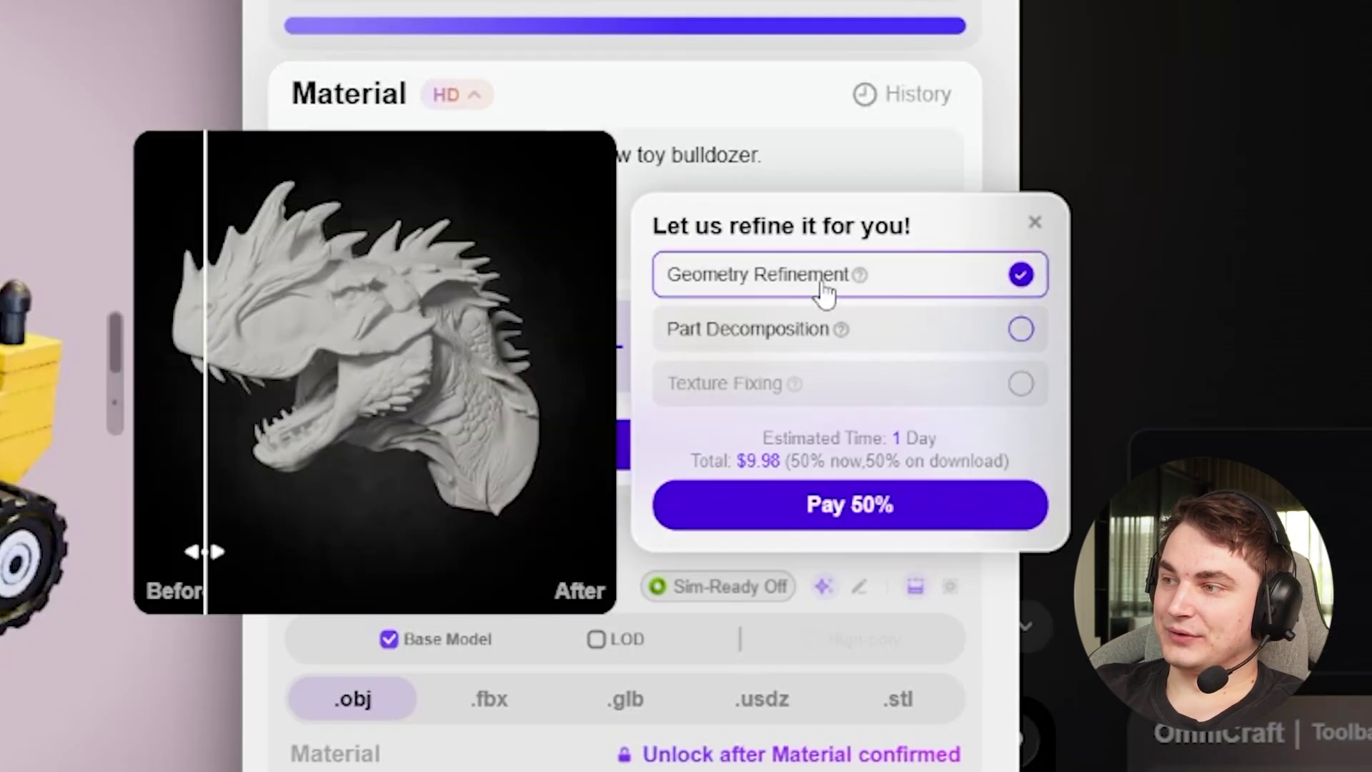
click(823, 346)
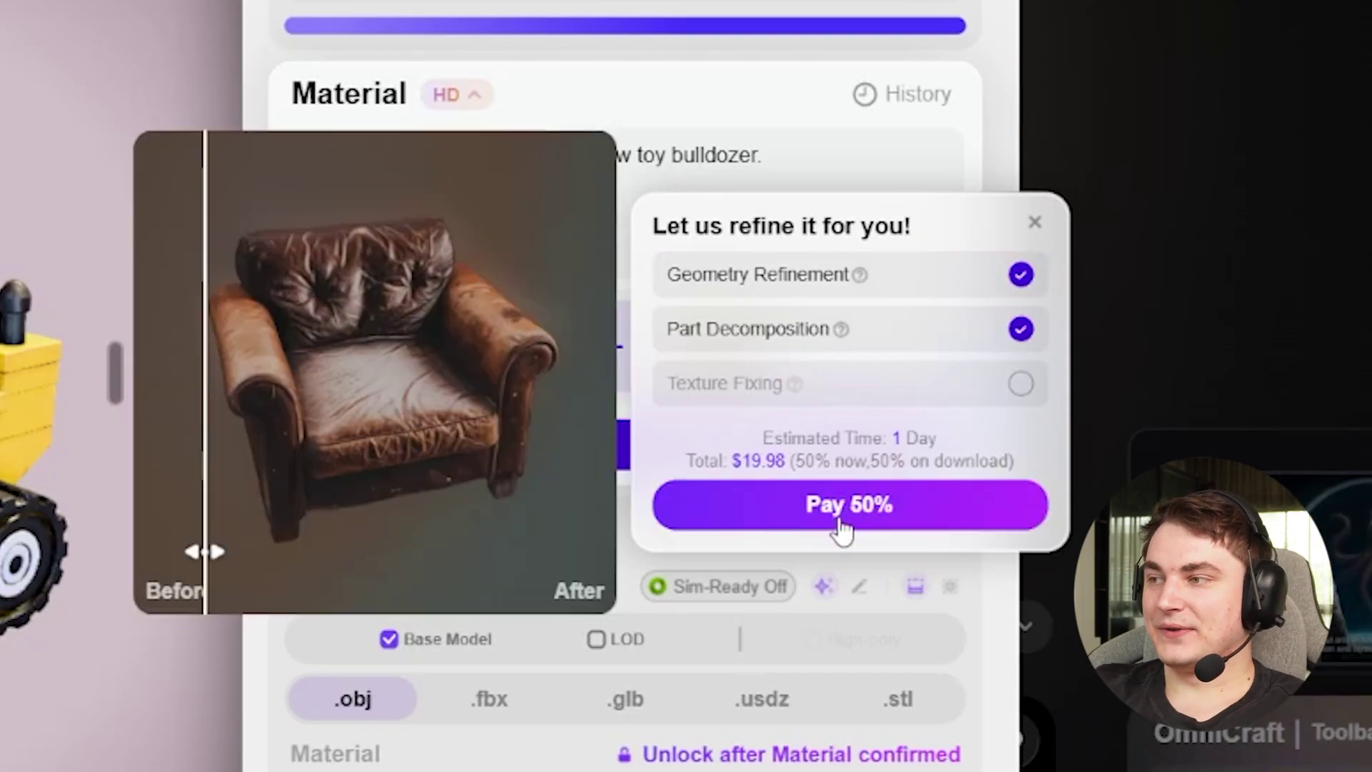
click(1035, 222)
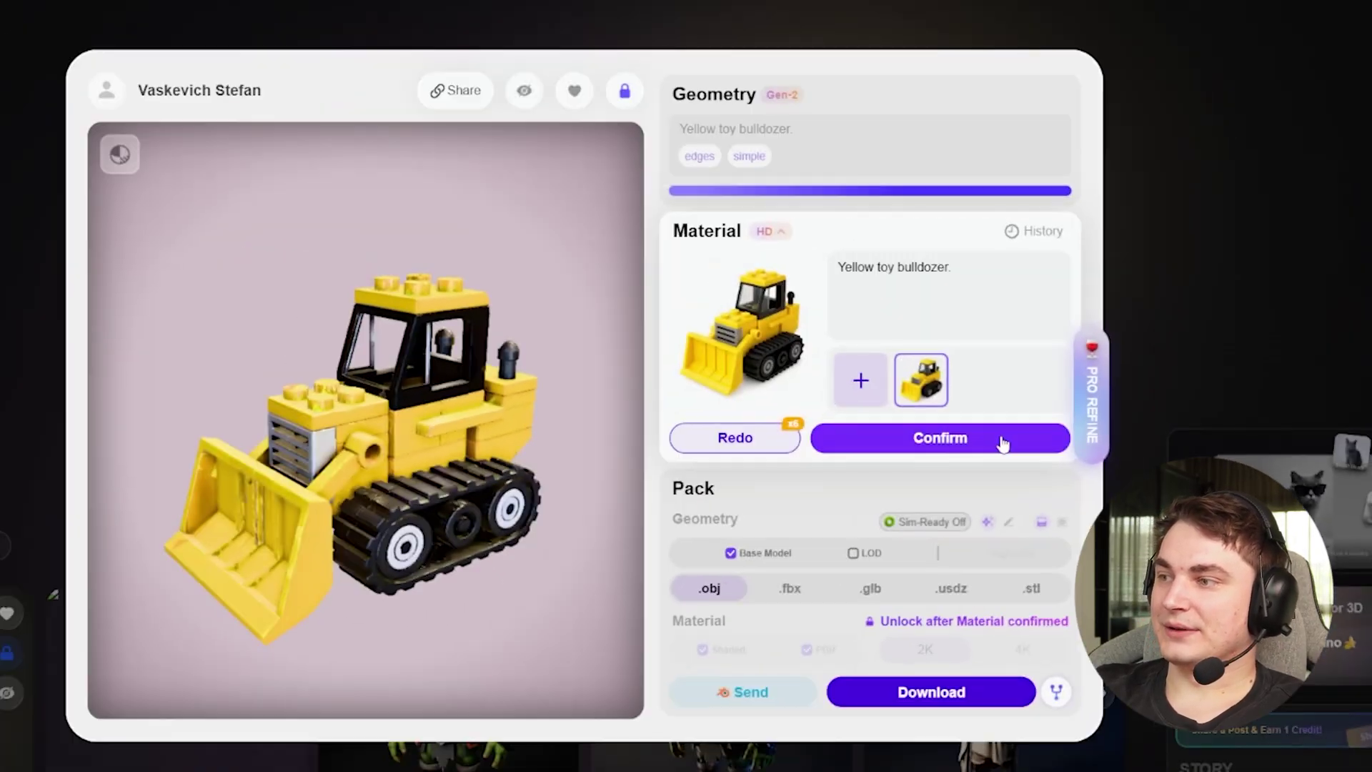
Step: Inspect the textured bulldozer from the front, top and side, and confirm its material
drag(500, 435, 374, 412)
drag(368, 489, 398, 357)
drag(266, 460, 401, 376)
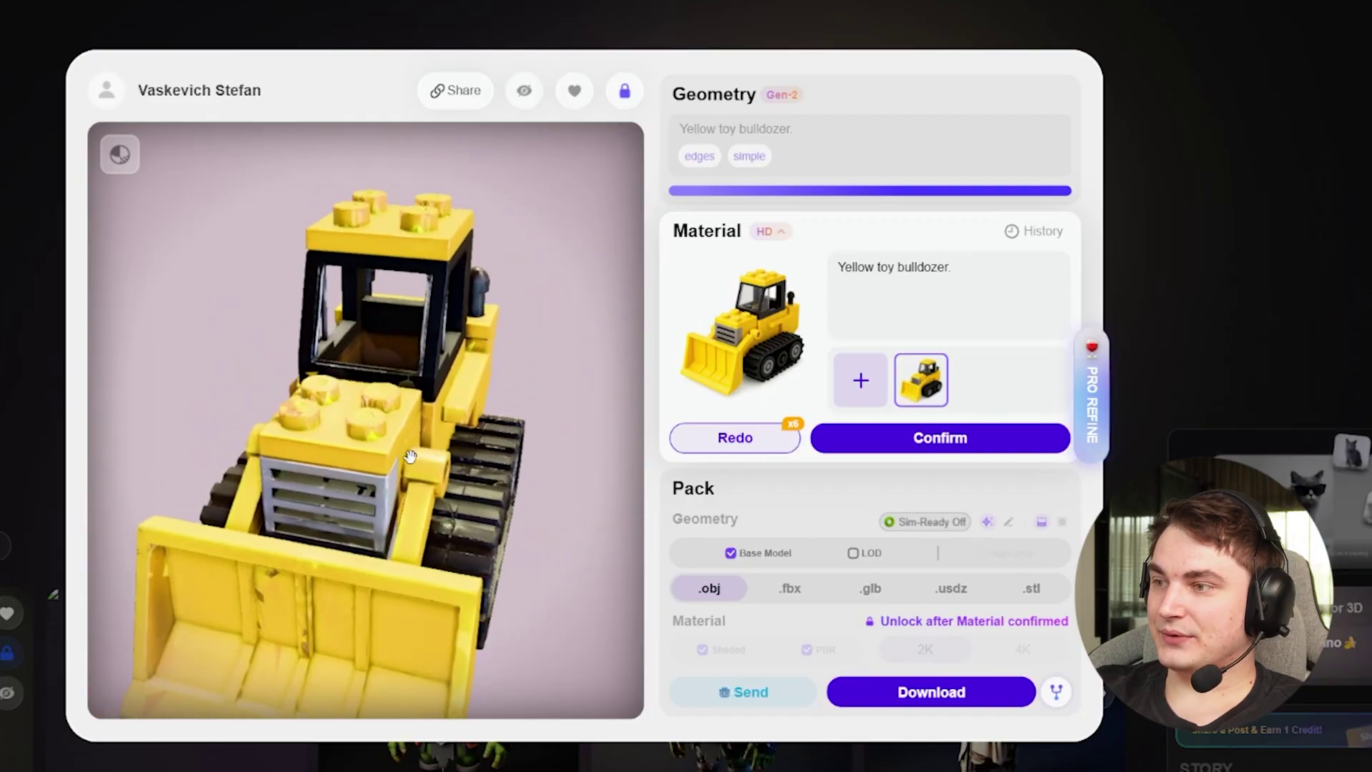
drag(321, 499, 400, 493)
mouse_move(753, 441)
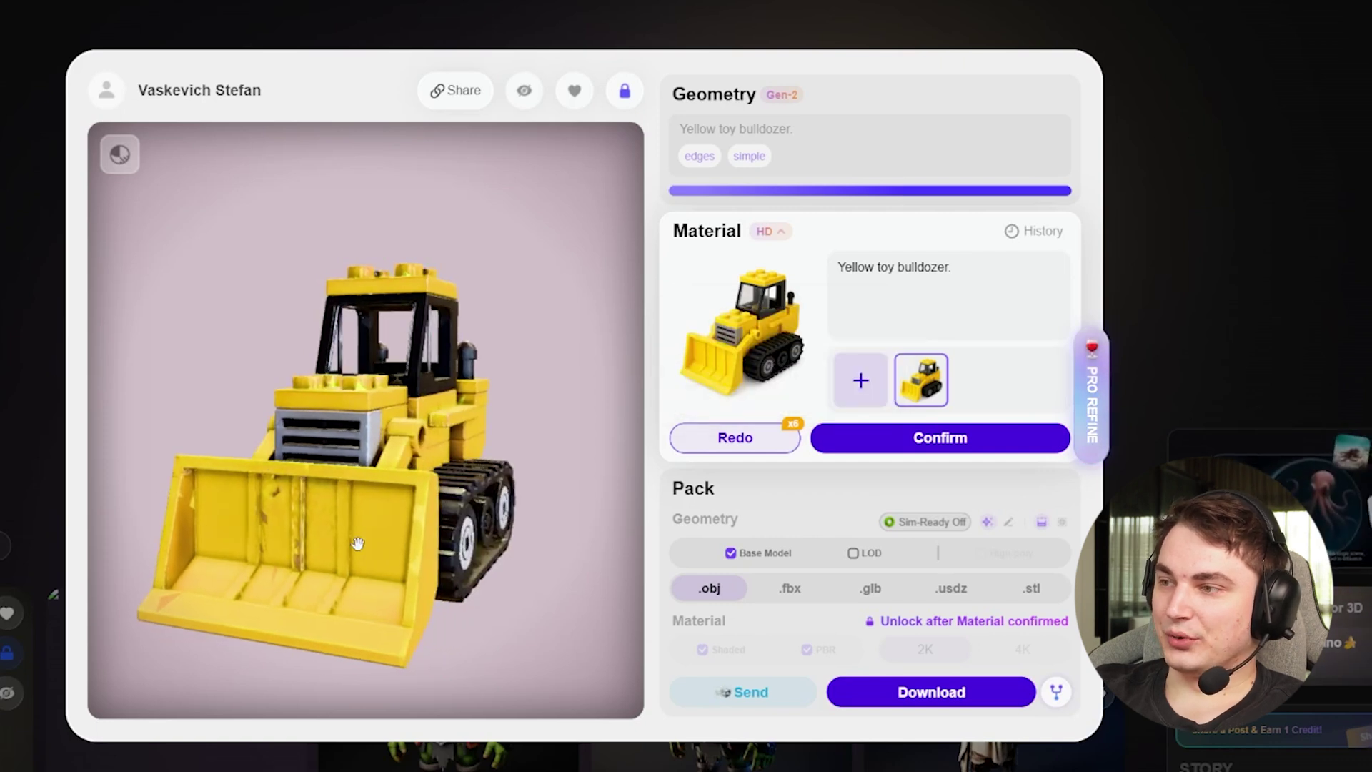
click(725, 437)
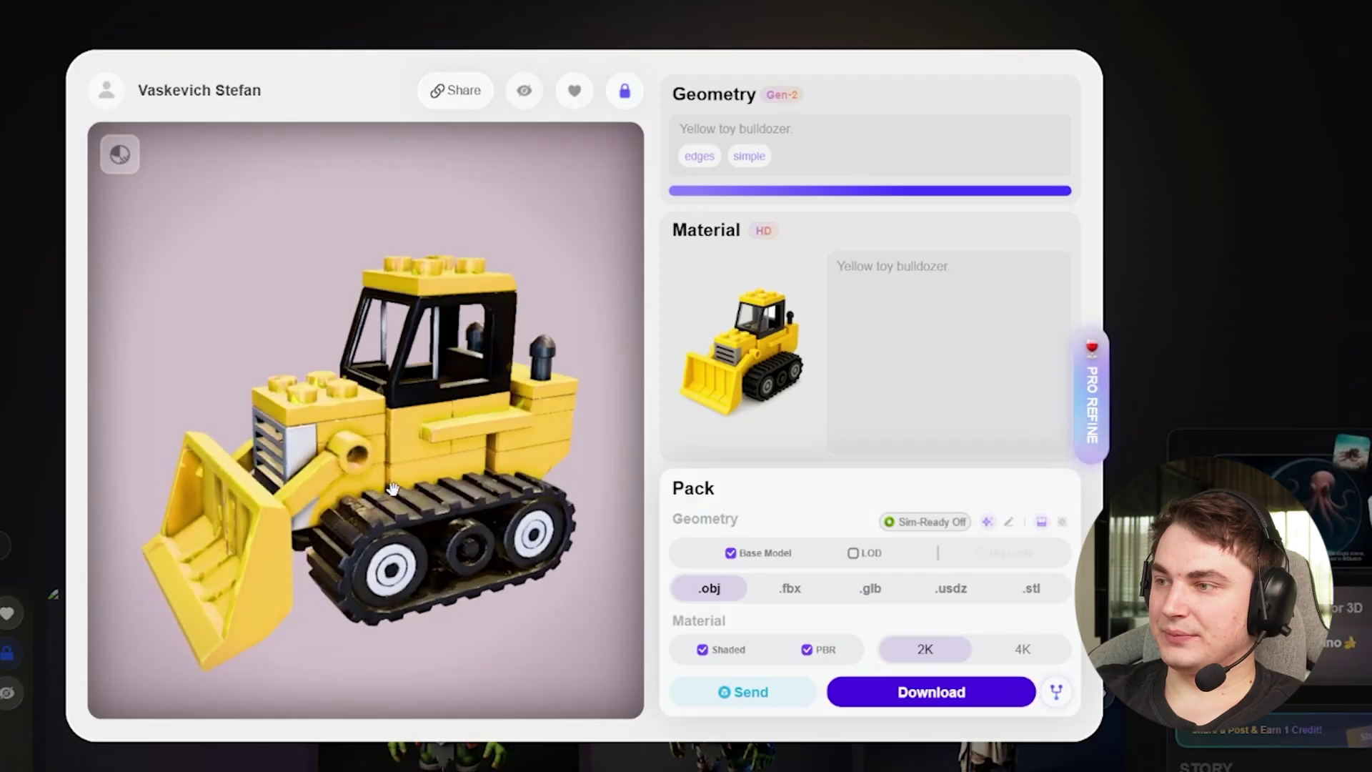
Step: Review the Pro Refine offer with Texture Fixing included and close it without ordering
click(1097, 421)
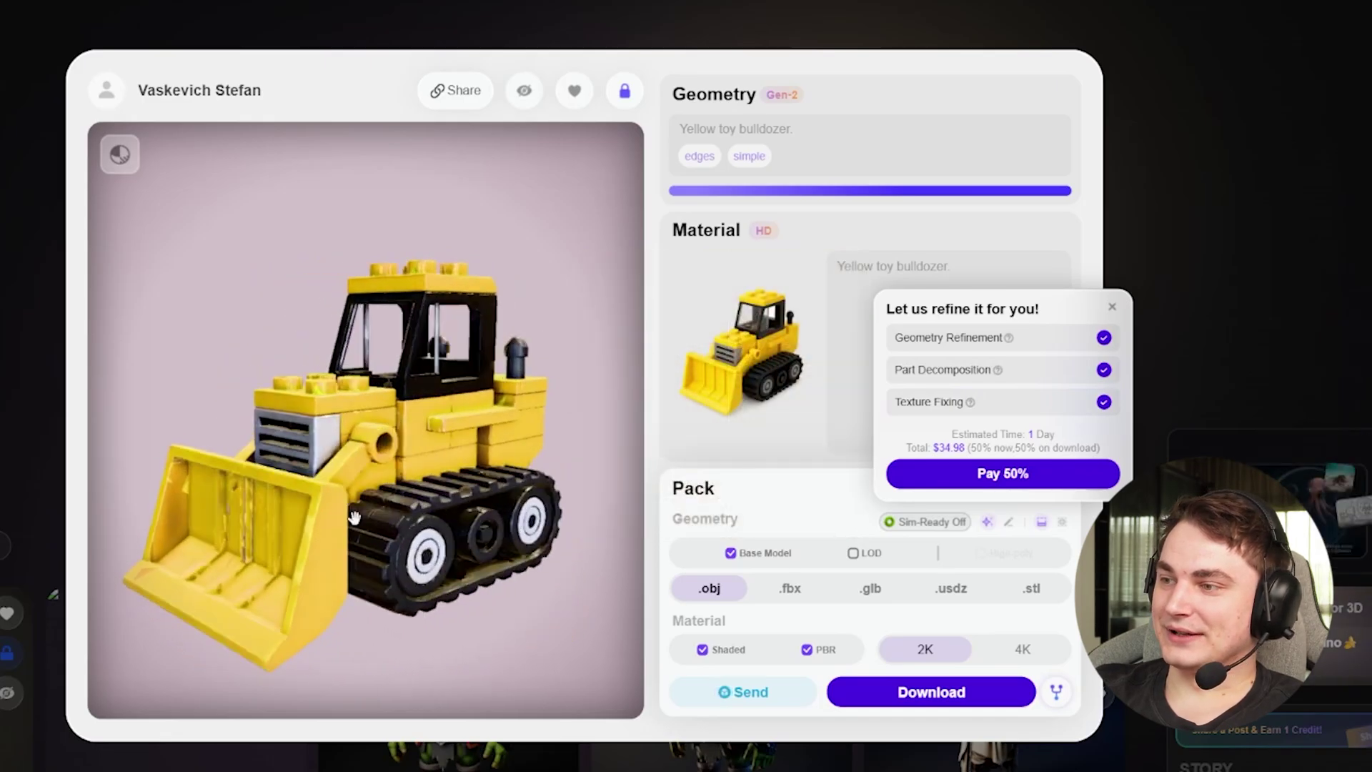
click(1151, 320)
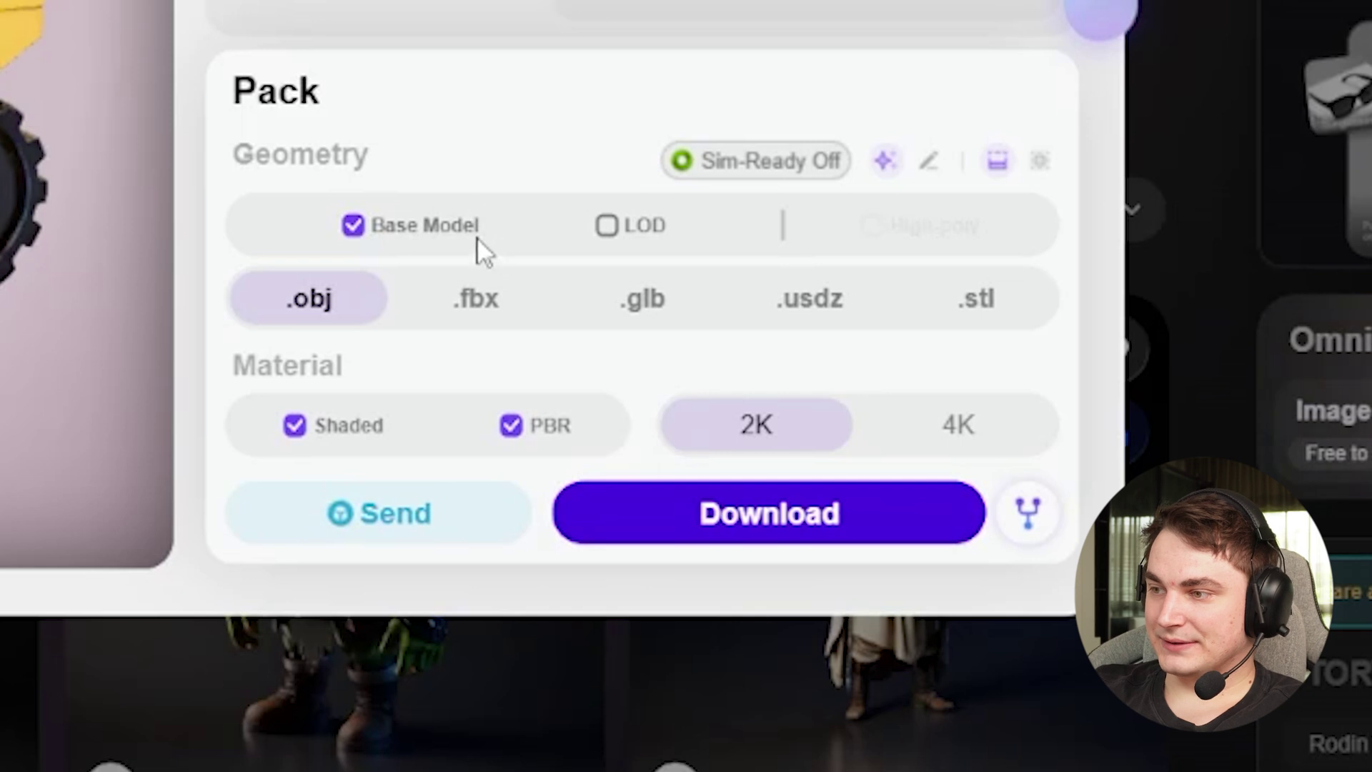
Step: Try the LOD geometry option for the download pack and turn it off again
click(609, 237)
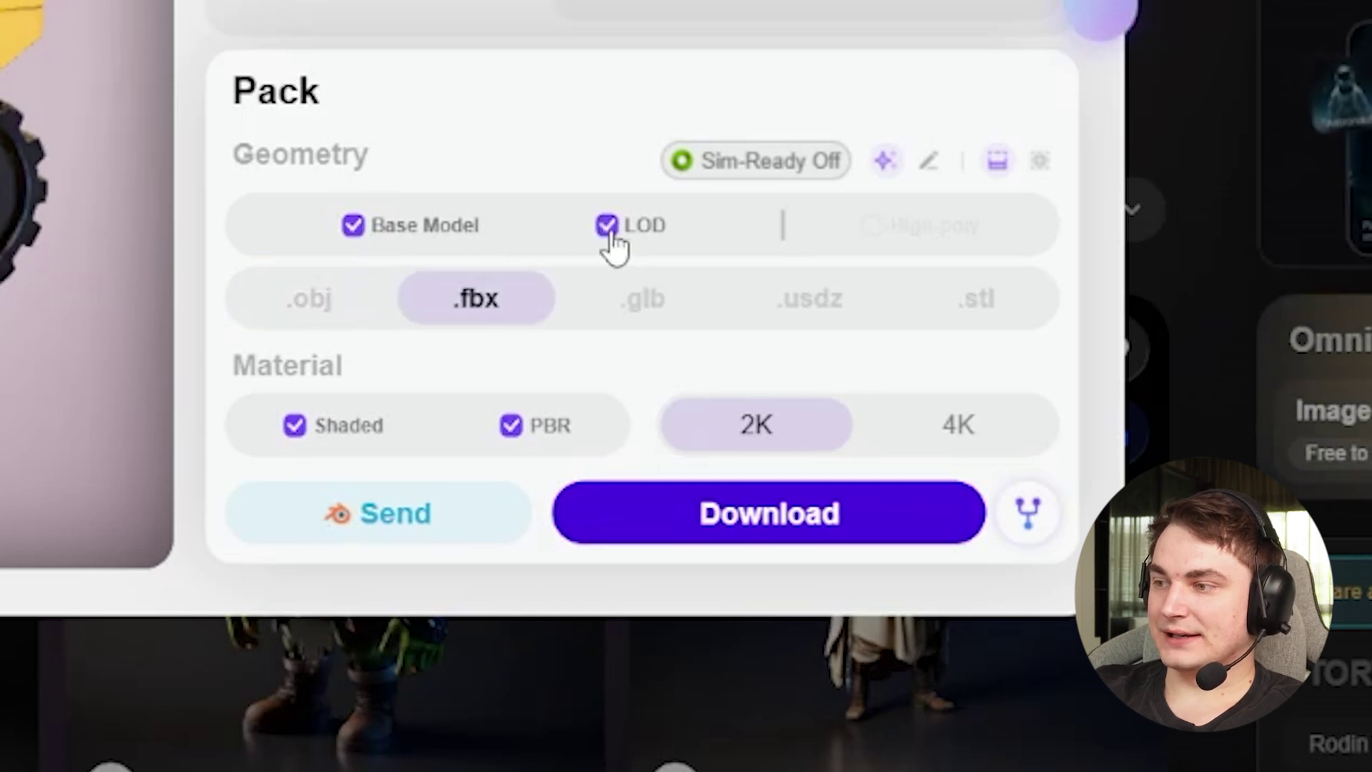
click(611, 236)
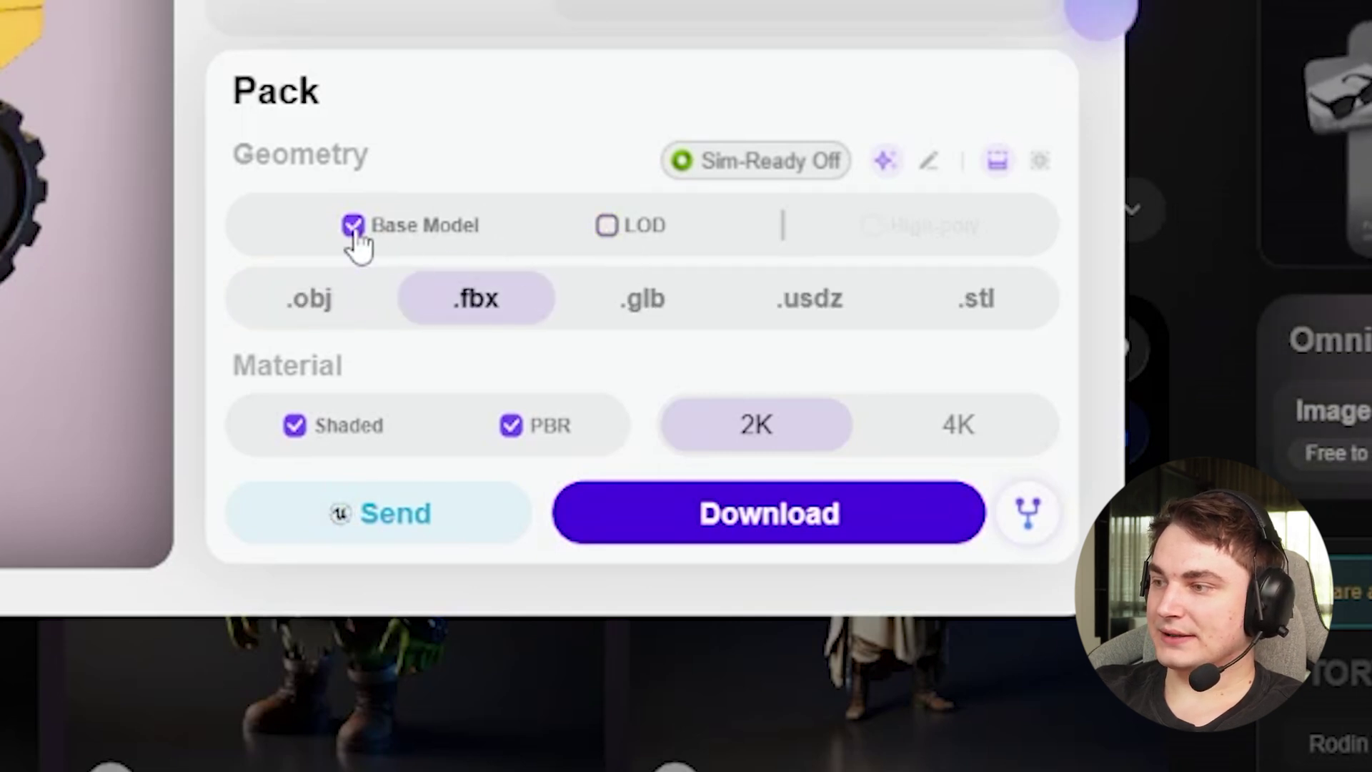
Step: Set the bulldozer's download format to .glb and try the 4K material resolution
click(707, 315)
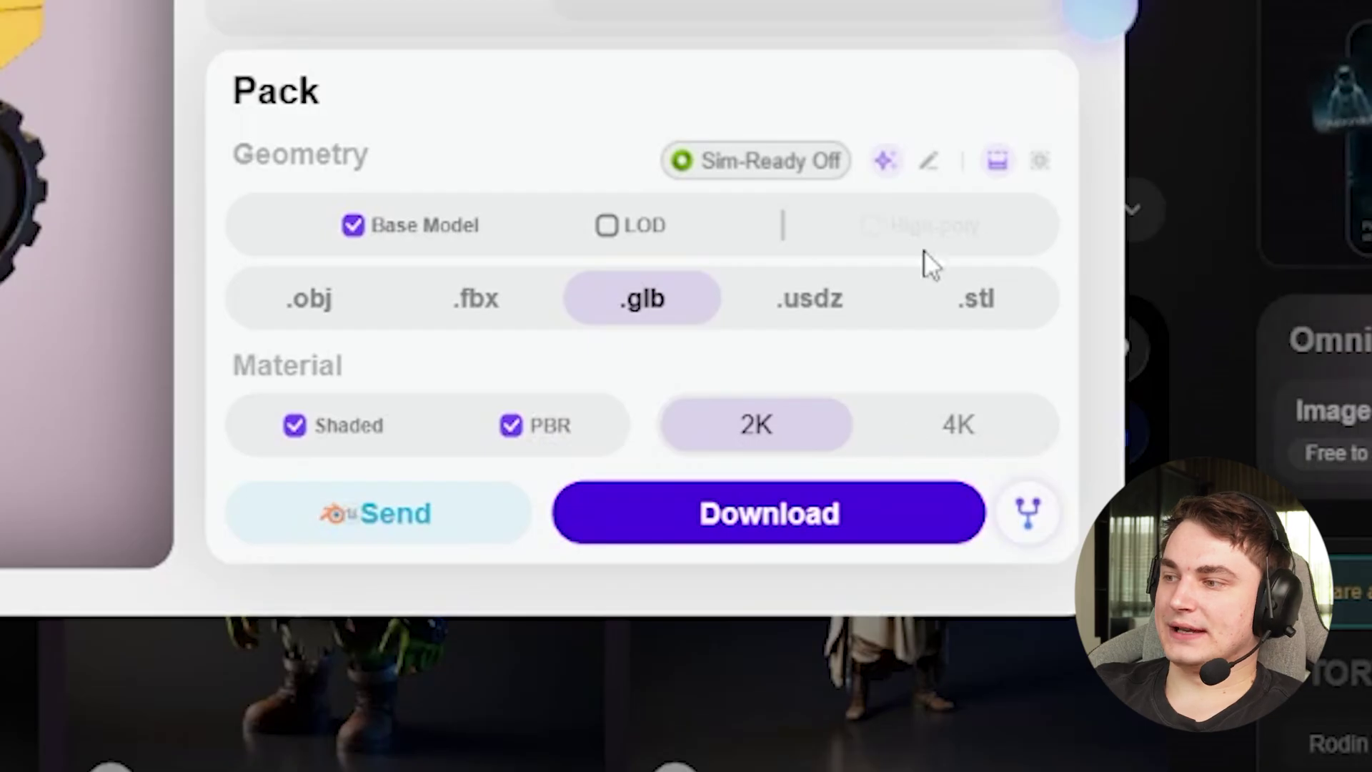
click(960, 443)
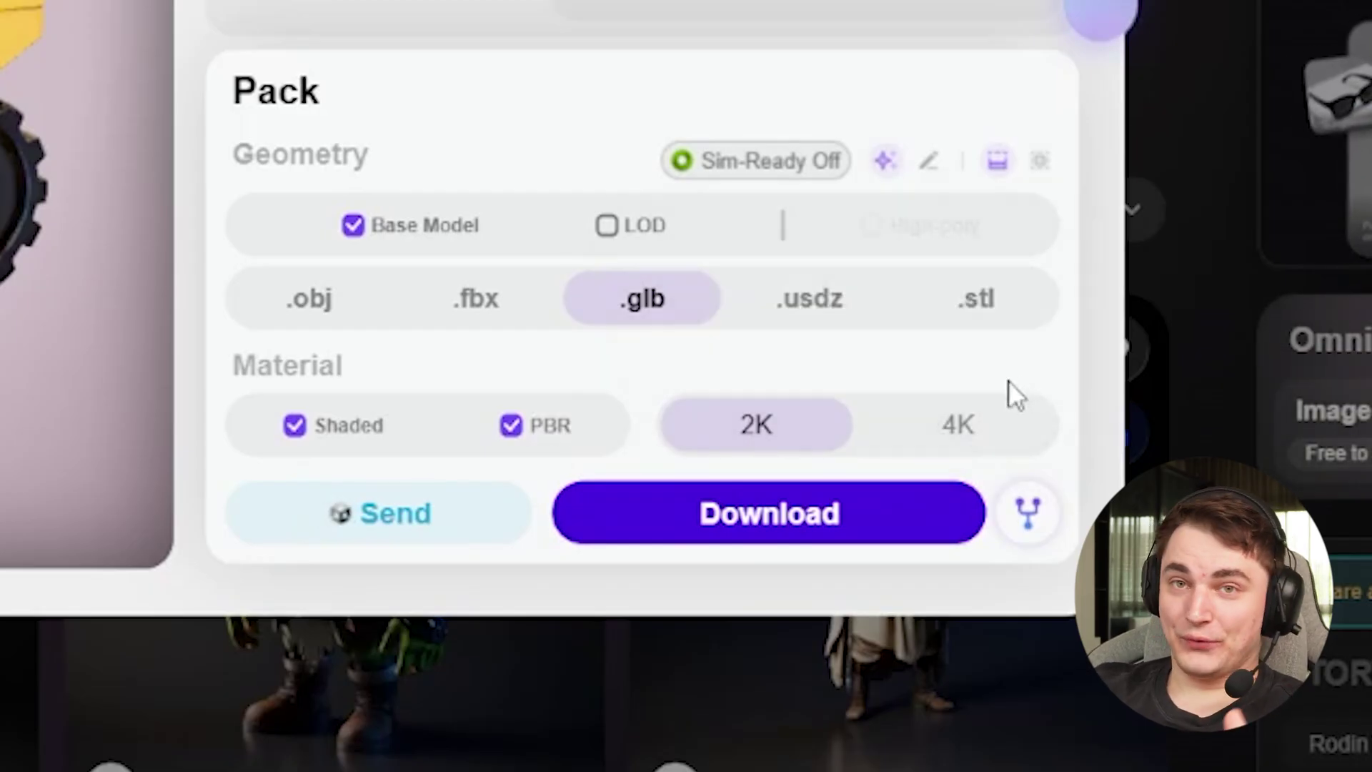
click(942, 444)
click(901, 355)
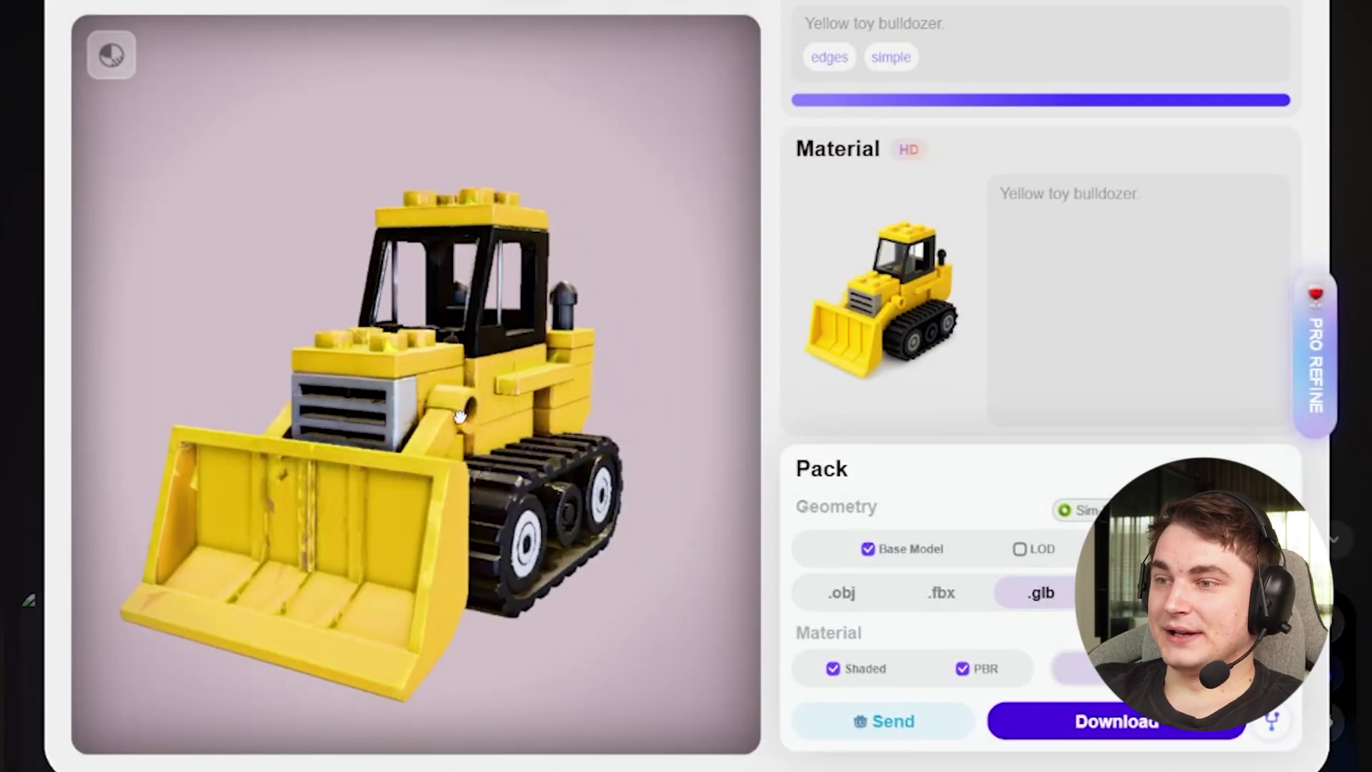
drag(459, 417, 389, 486)
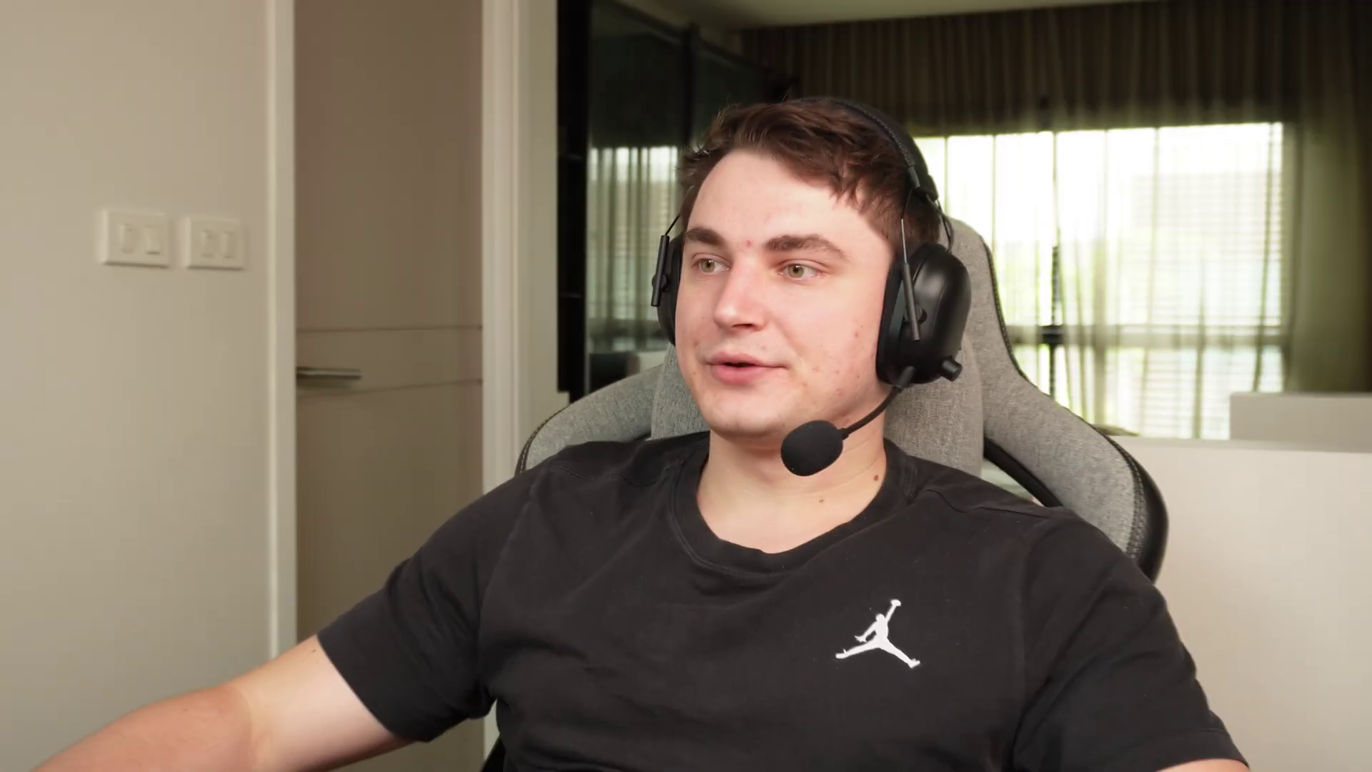
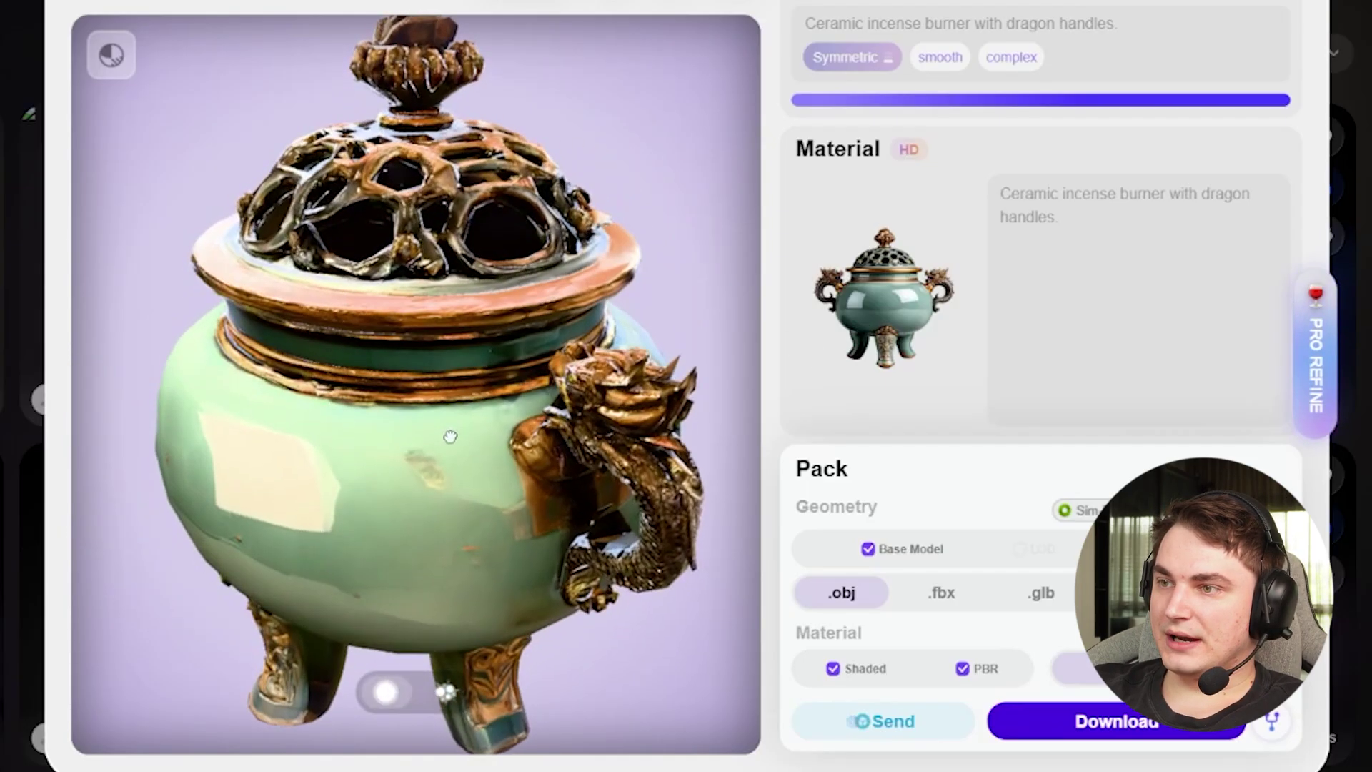
Step: Show the ceramic incense burner's untextured geometry, inspect its lid and dragon handles, and restore the textured view
mouse_move(115, 54)
click(141, 87)
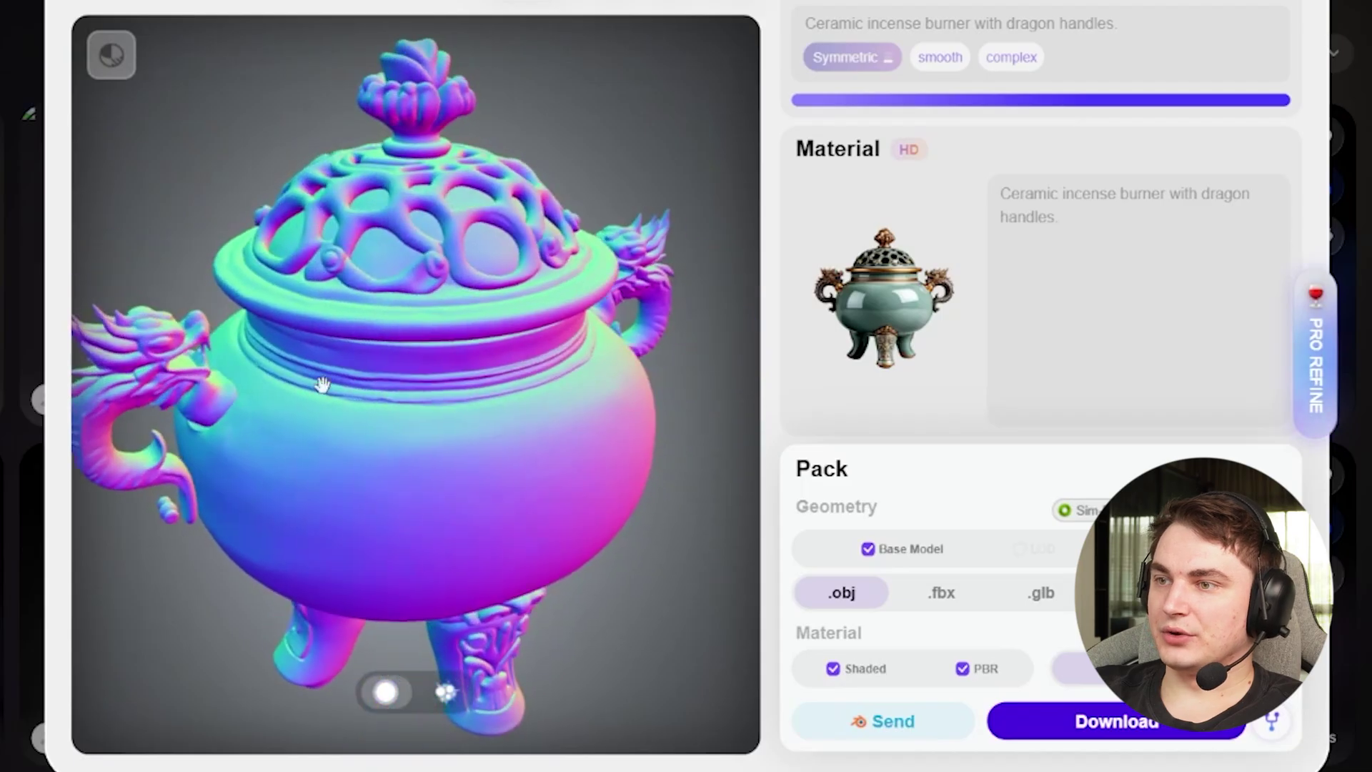
drag(360, 377, 548, 167)
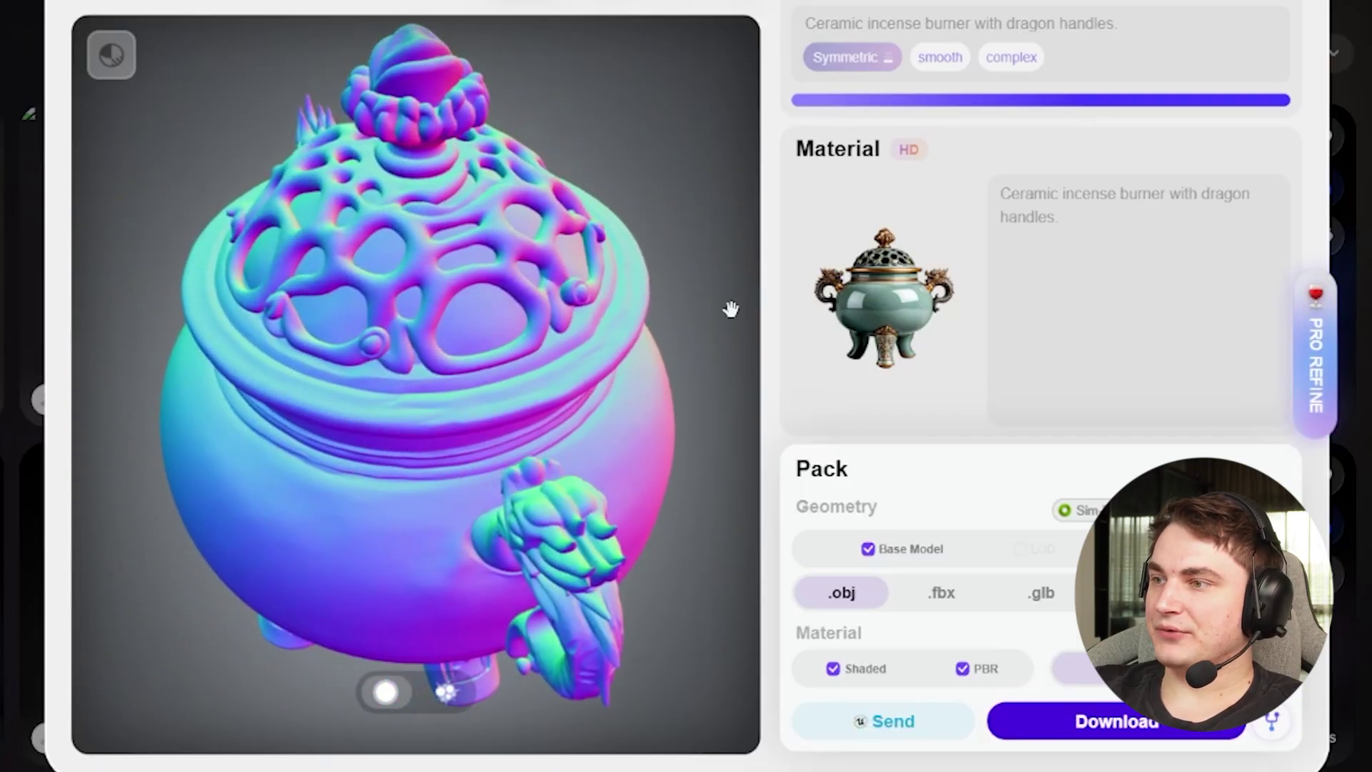
click(116, 58)
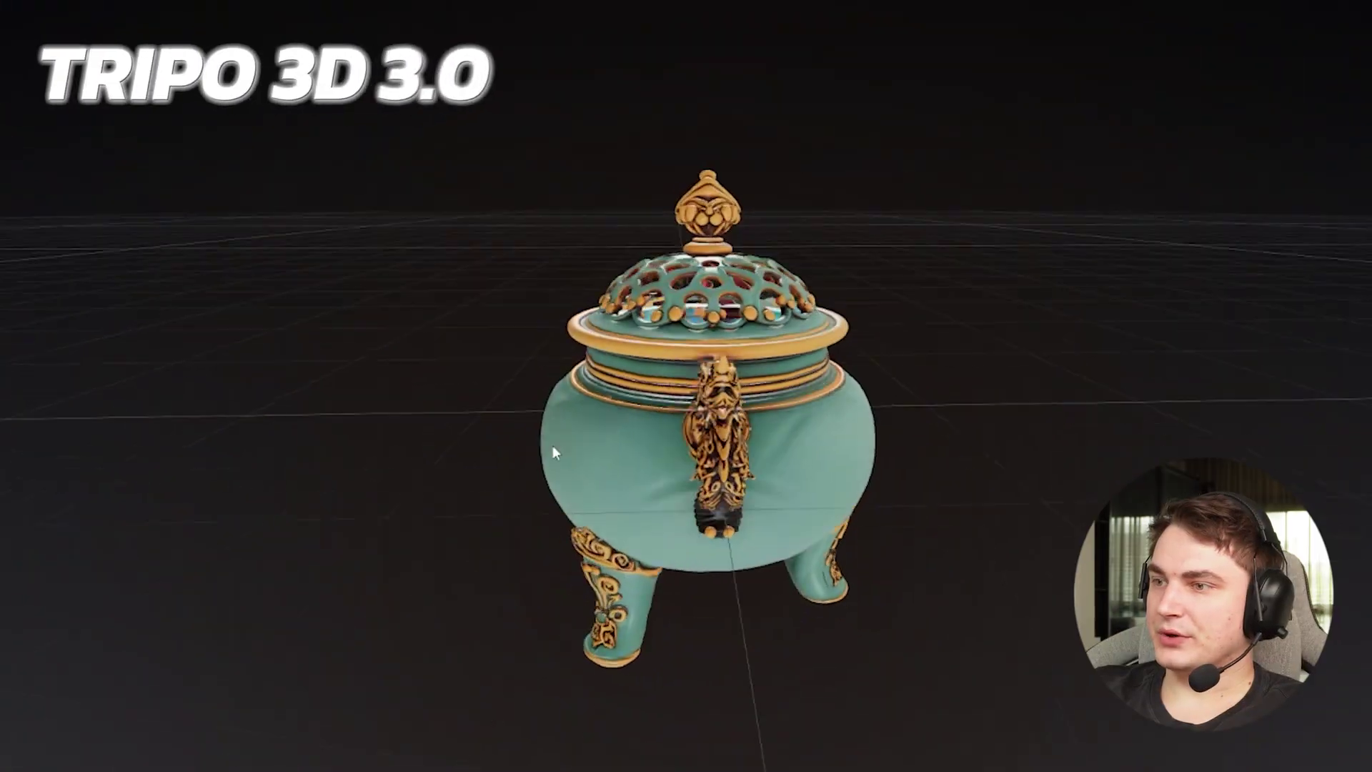
Step: Switch to the Tripo 3D 3.0 incense burner and examine its lid, dragon handles, body and legs from several angles
scroll(750, 447, up, 5)
scroll(723, 448, down, 5)
drag(723, 448, 693, 323)
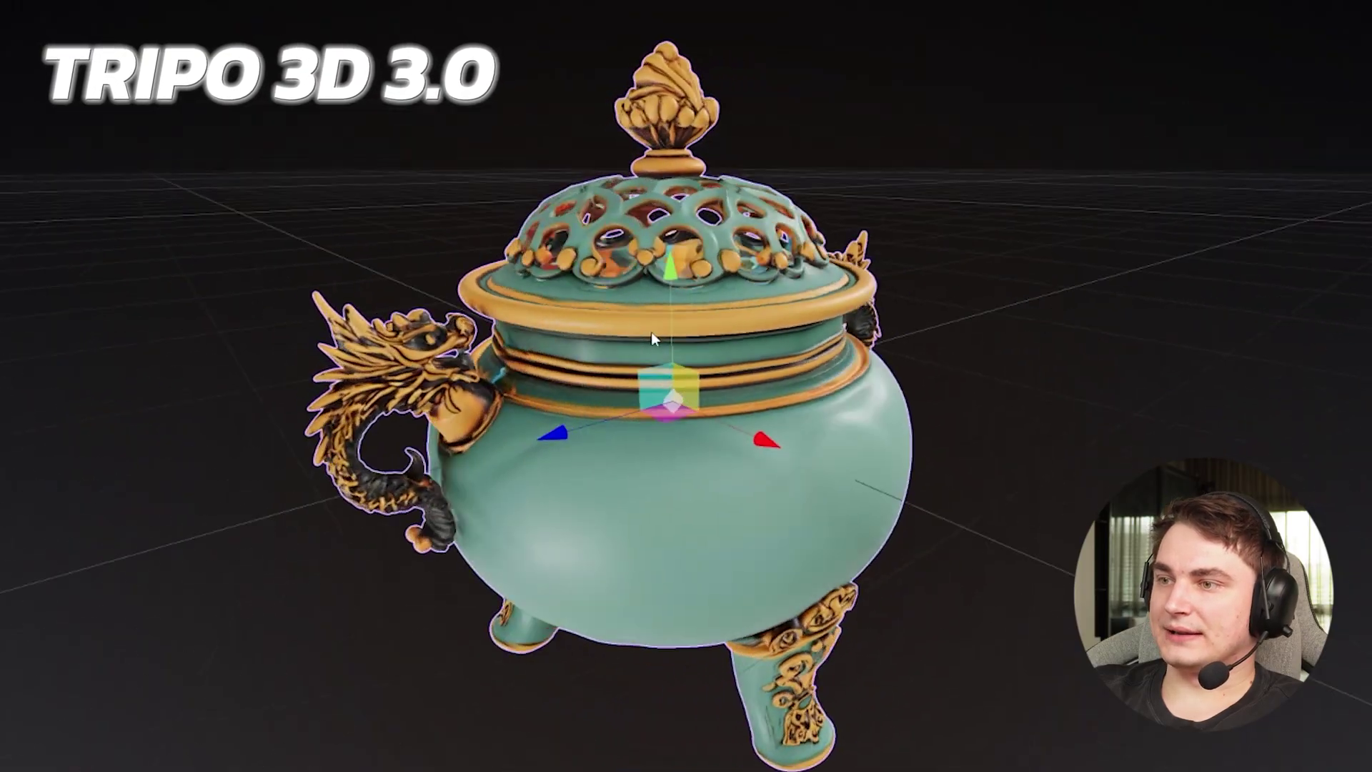
drag(650, 331, 838, 353)
click(233, 400)
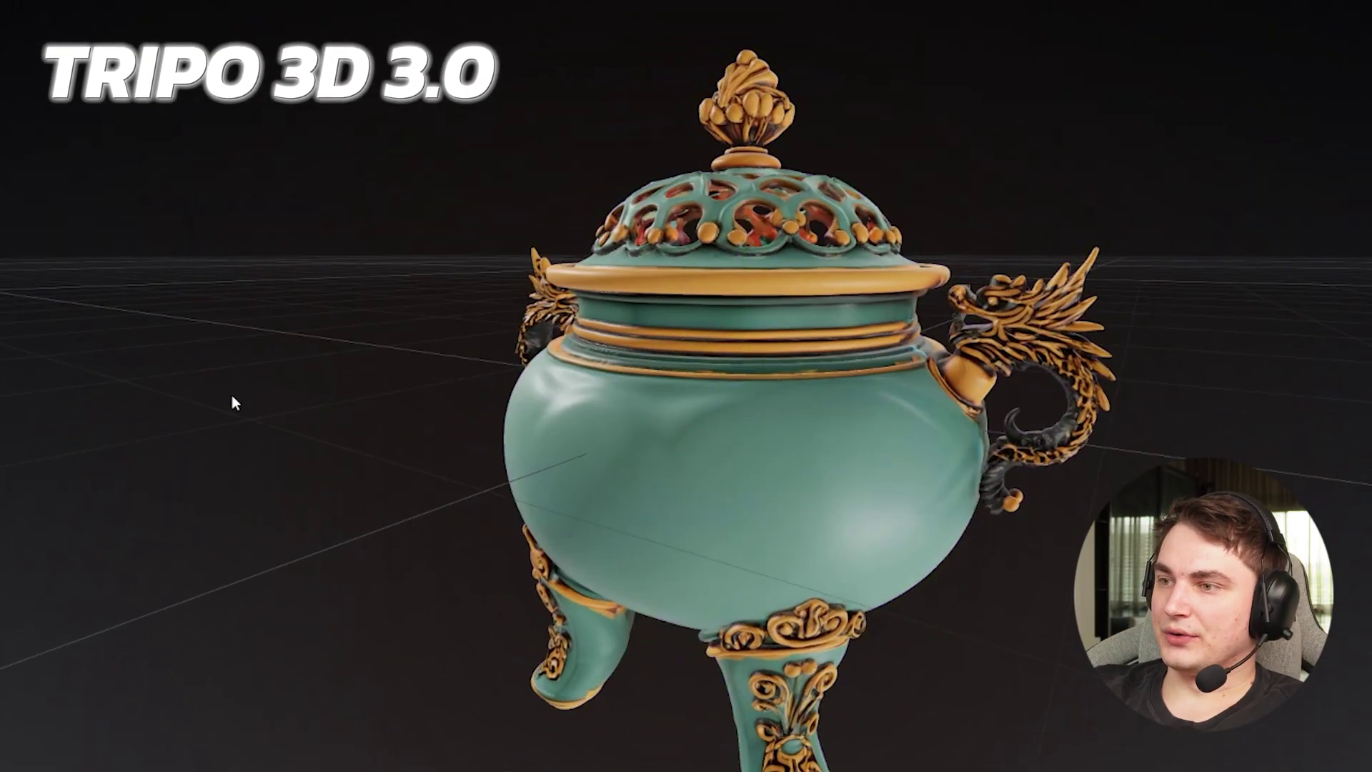
drag(232, 401, 808, 409)
drag(1065, 551, 636, 549)
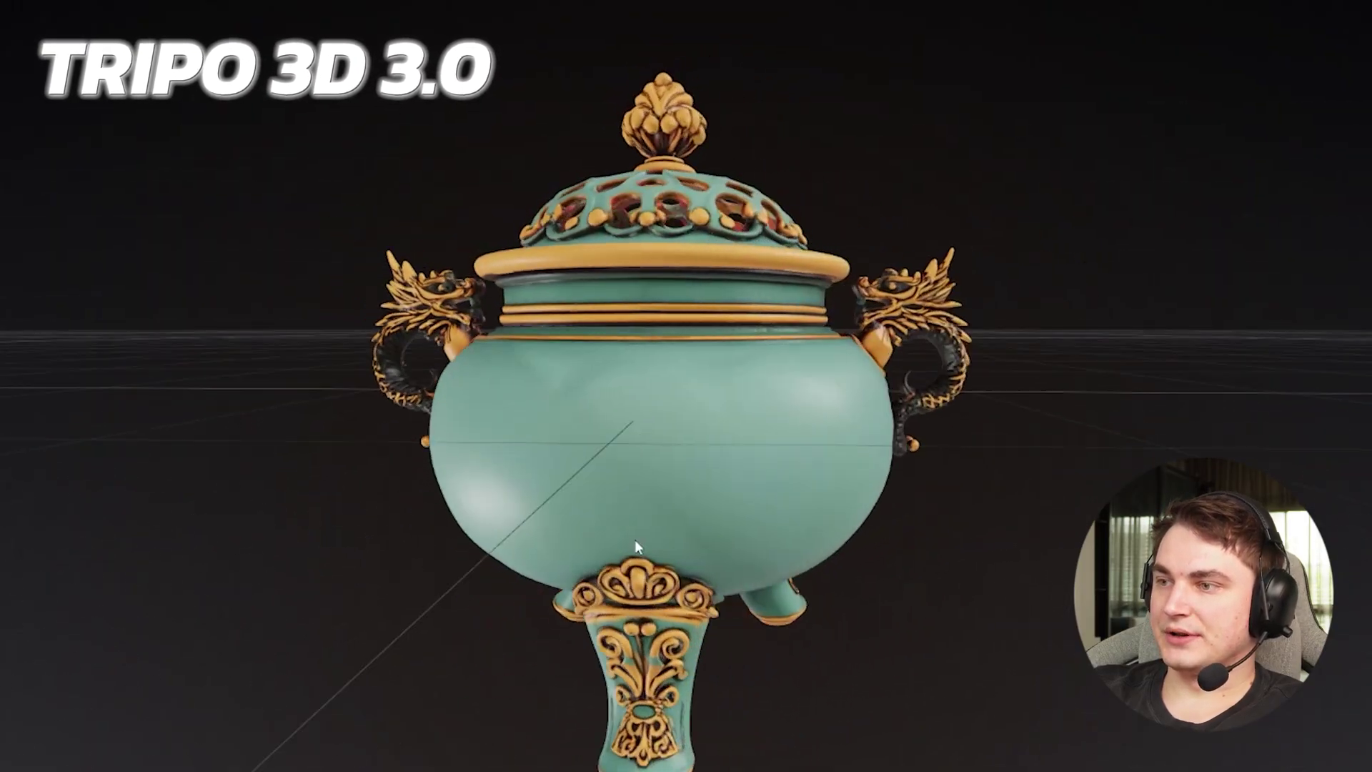
drag(447, 132, 461, 239)
scroll(462, 239, up, 3)
drag(383, 93, 504, 93)
drag(188, 298, 178, 221)
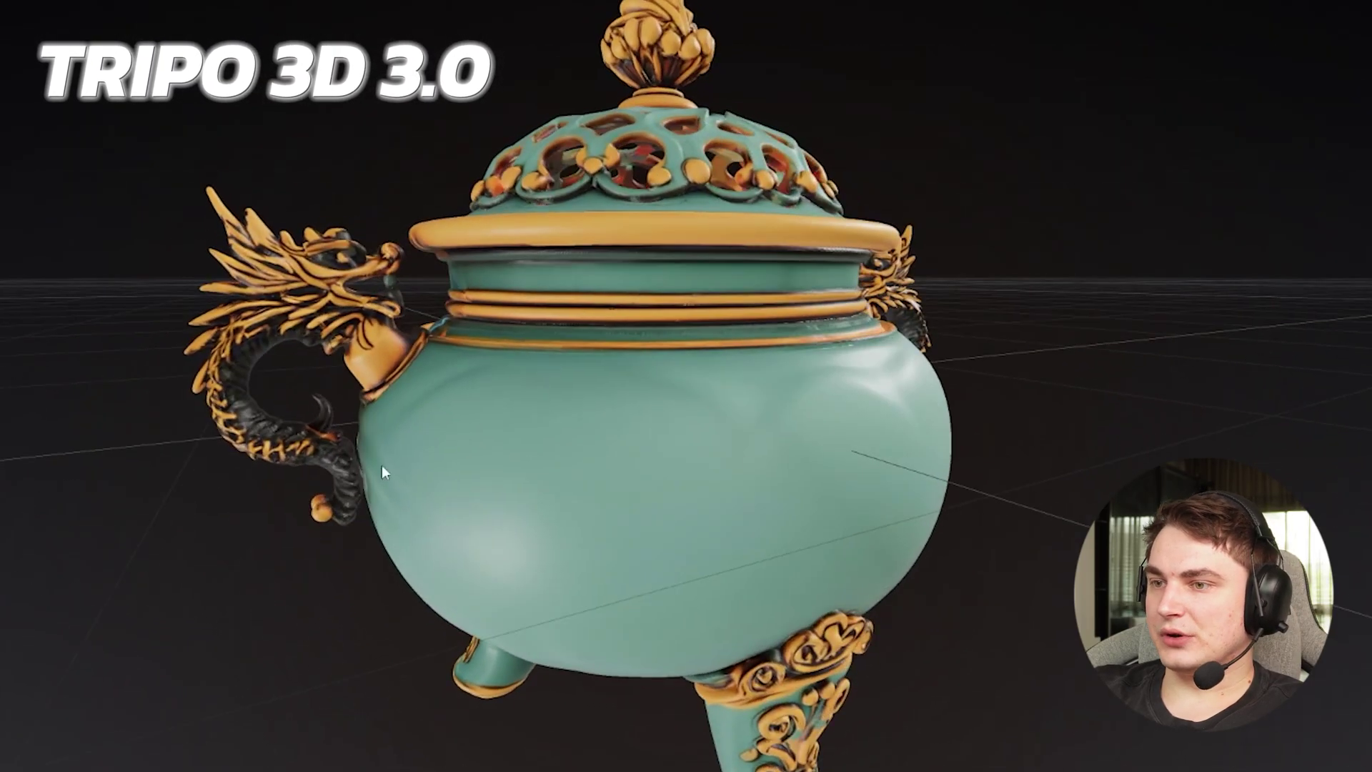
drag(1101, 389, 989, 409)
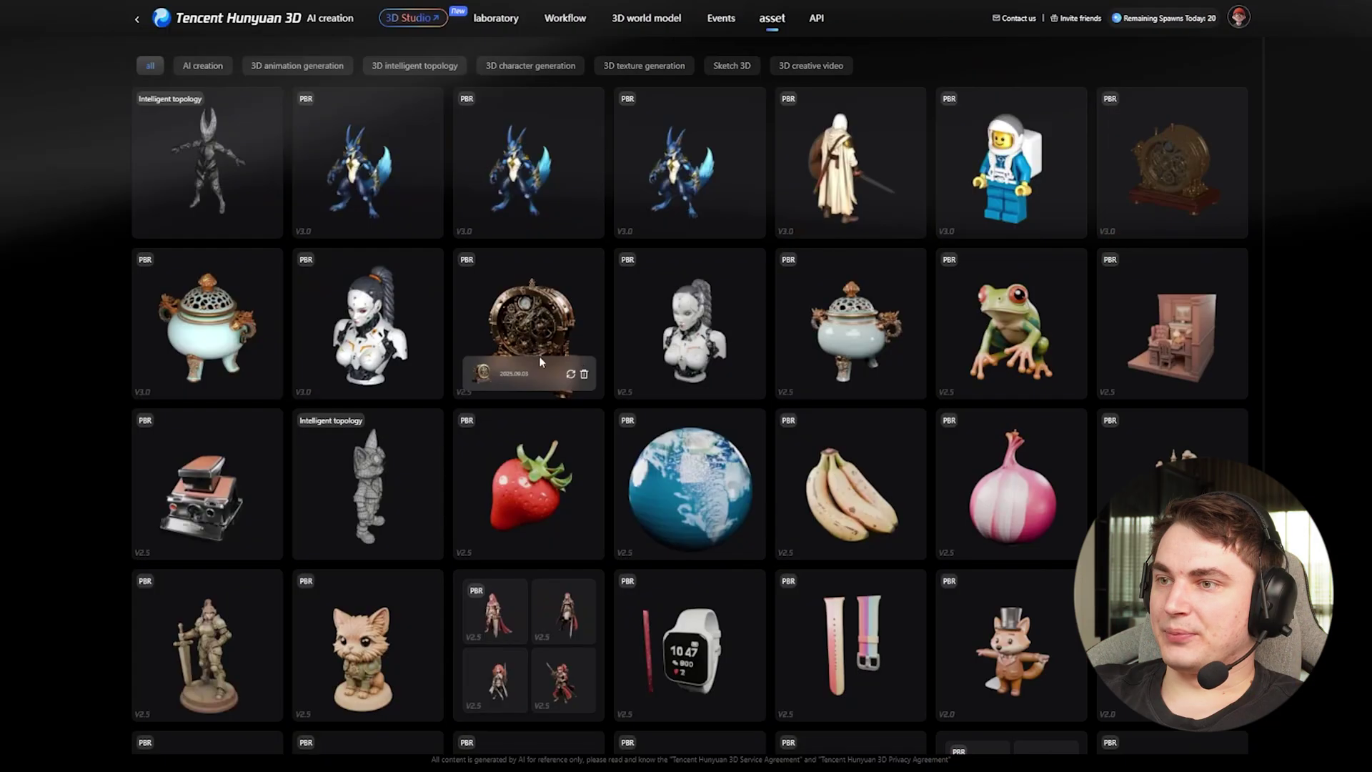
Step: Open the V3.0 incense burner from the Tencent Hunyuan 3D assets and examine its lid, handles and glaze from several angles
click(206, 325)
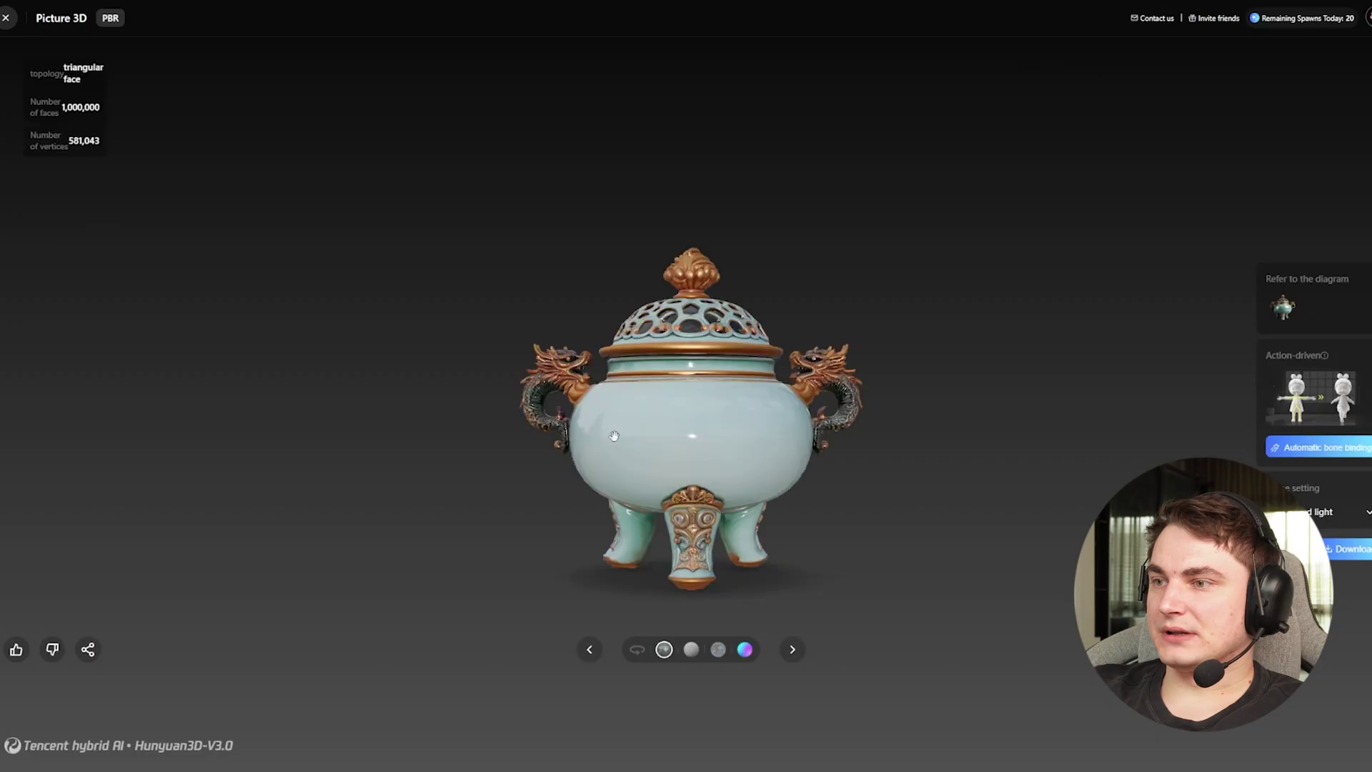
drag(614, 435, 775, 493)
mouse_move(583, 500)
mouse_down()
mouse_move(793, 497)
mouse_move(597, 490)
mouse_up()
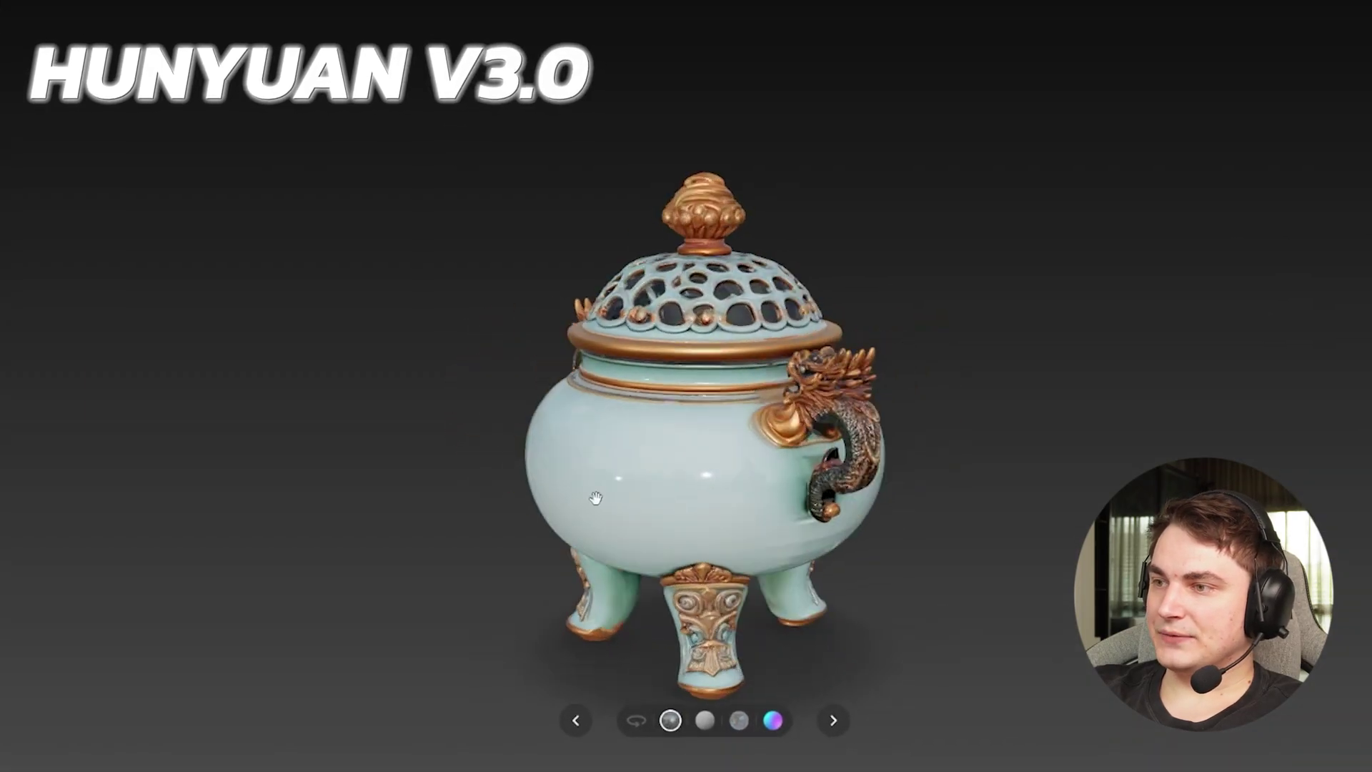
scroll(853, 430, up, 1)
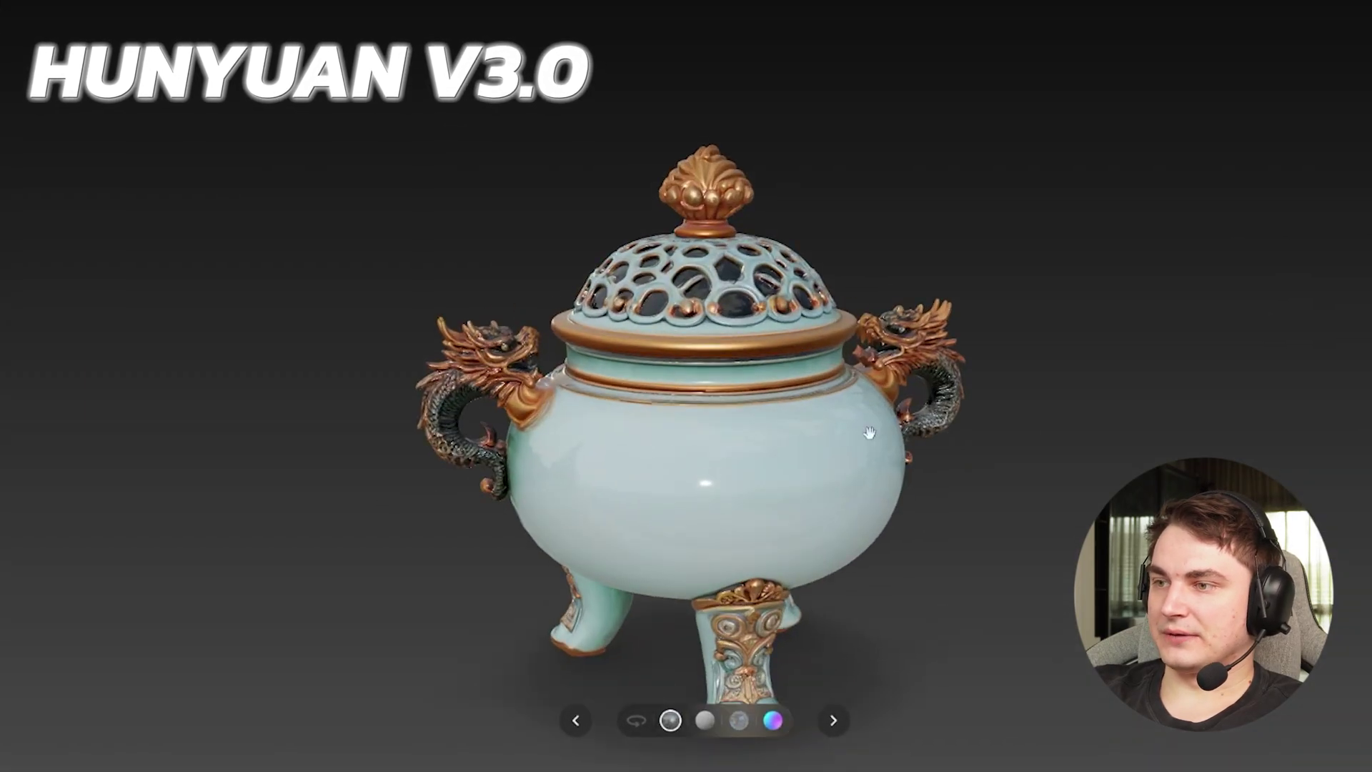
drag(869, 433, 968, 448)
drag(418, 399, 491, 444)
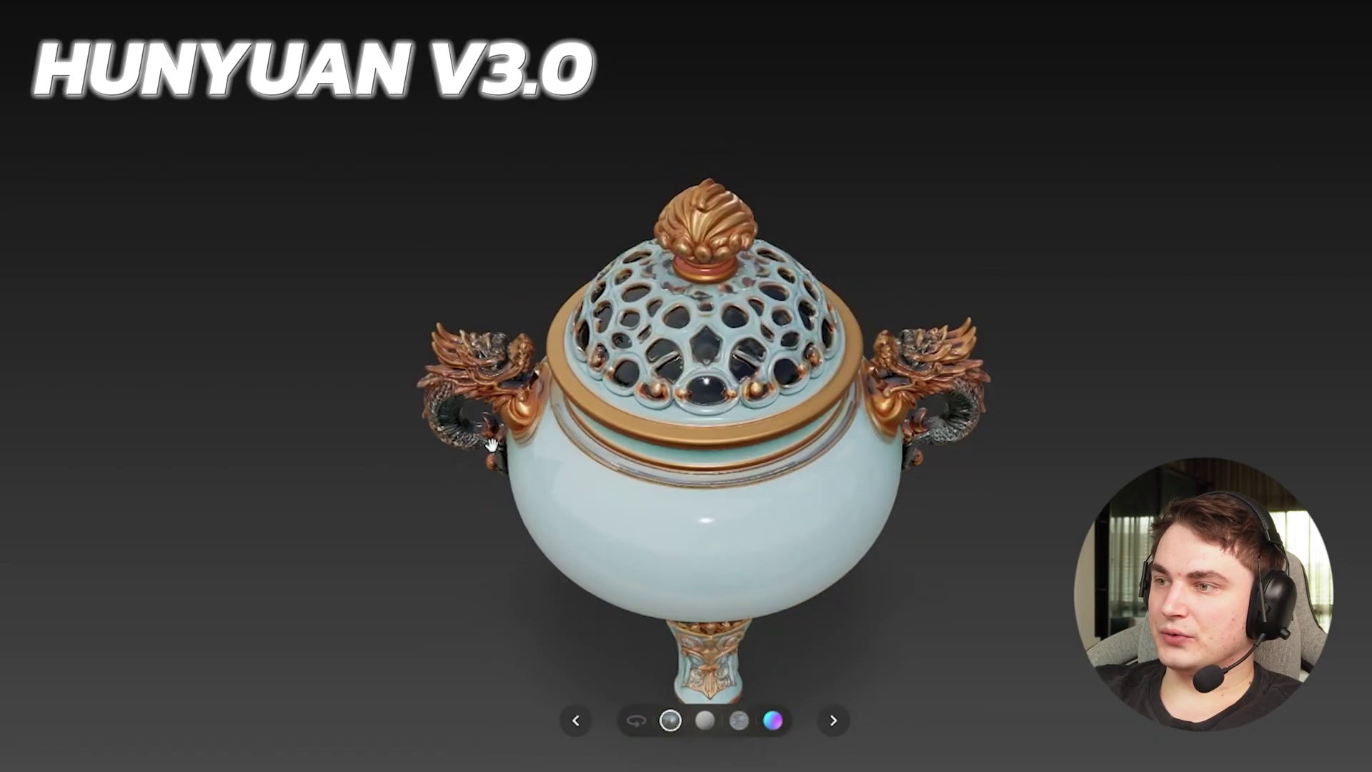
scroll(852, 253, up, 3)
drag(645, 478, 457, 490)
scroll(676, 219, down, 3)
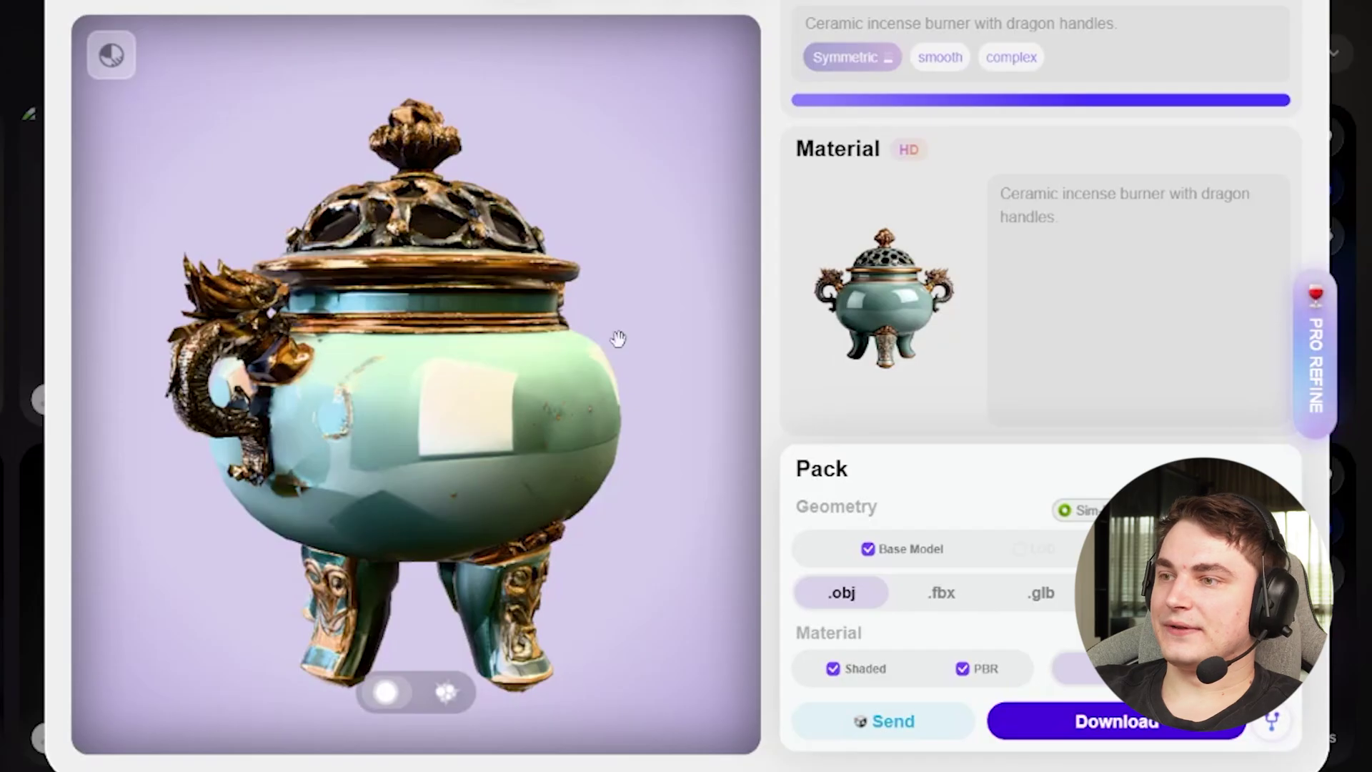
Step: Compare the incense burner's surface and reflections in Rodin, Hitem 3D v1.5 and Hunyuan V3.0, changing the display mode in Hitem 3D
drag(619, 340, 188, 247)
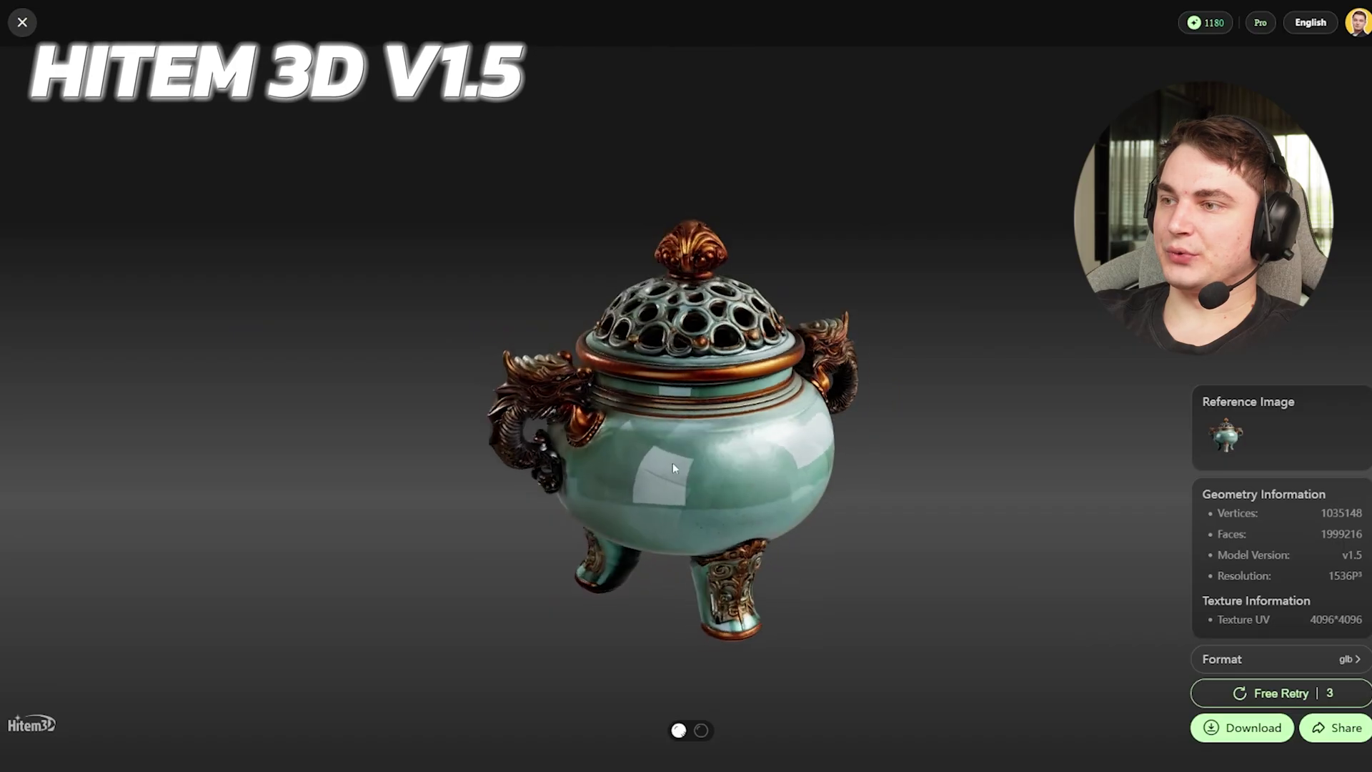
click(700, 729)
scroll(744, 268, up, 3)
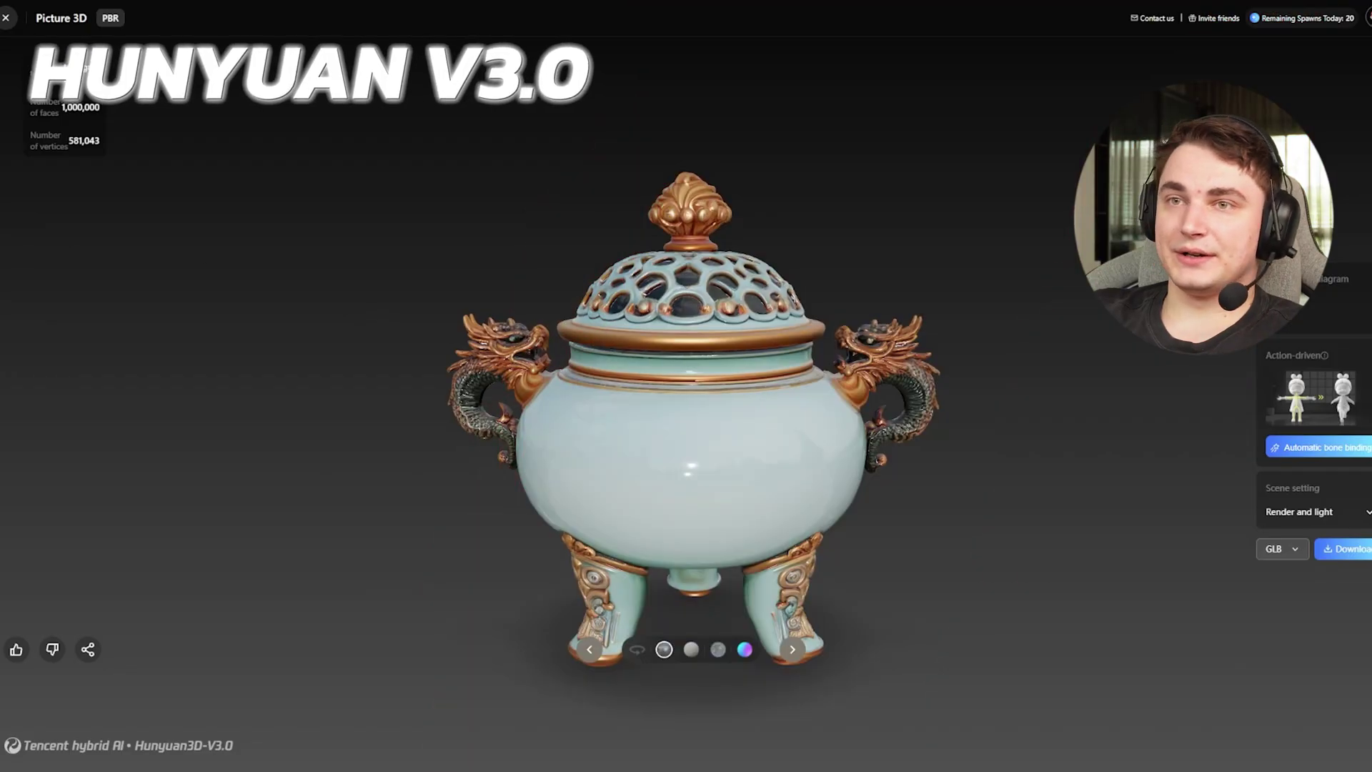
drag(792, 299, 660, 286)
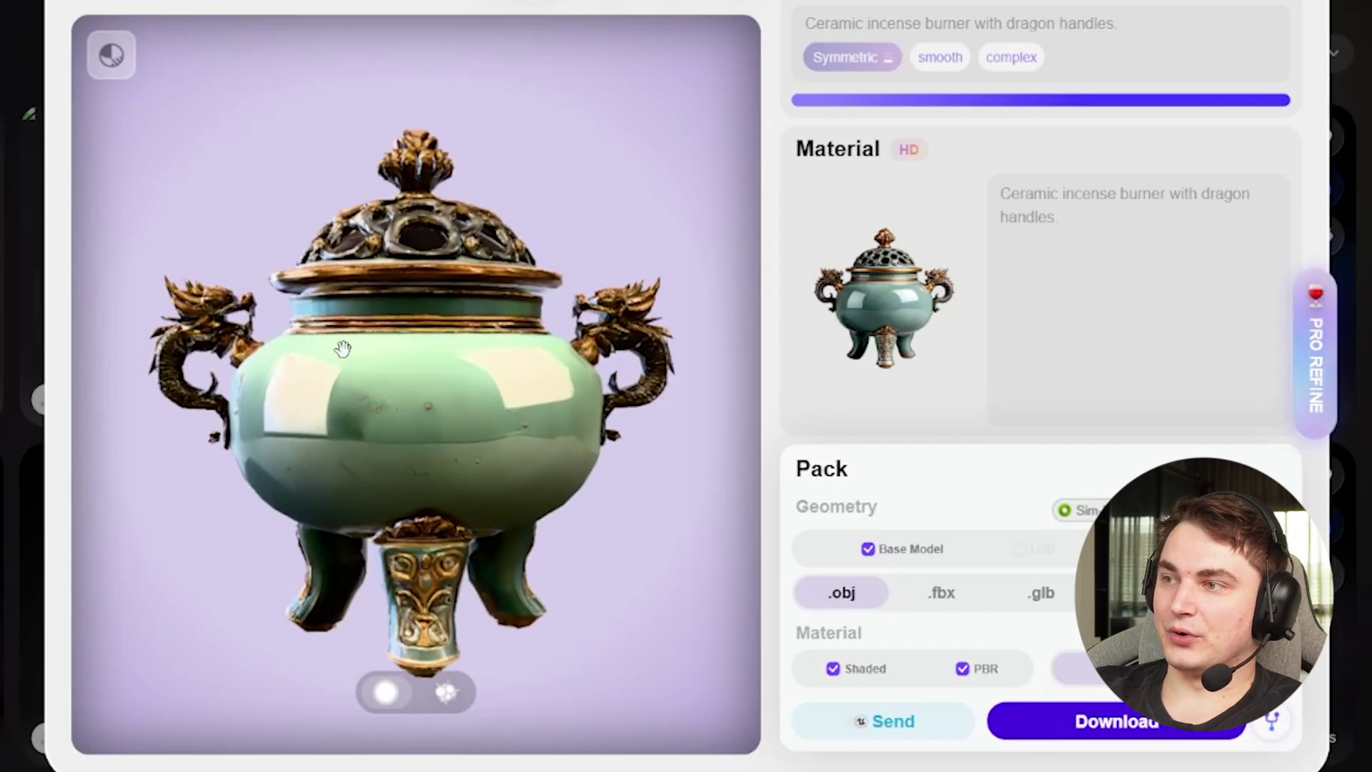
drag(309, 358, 398, 366)
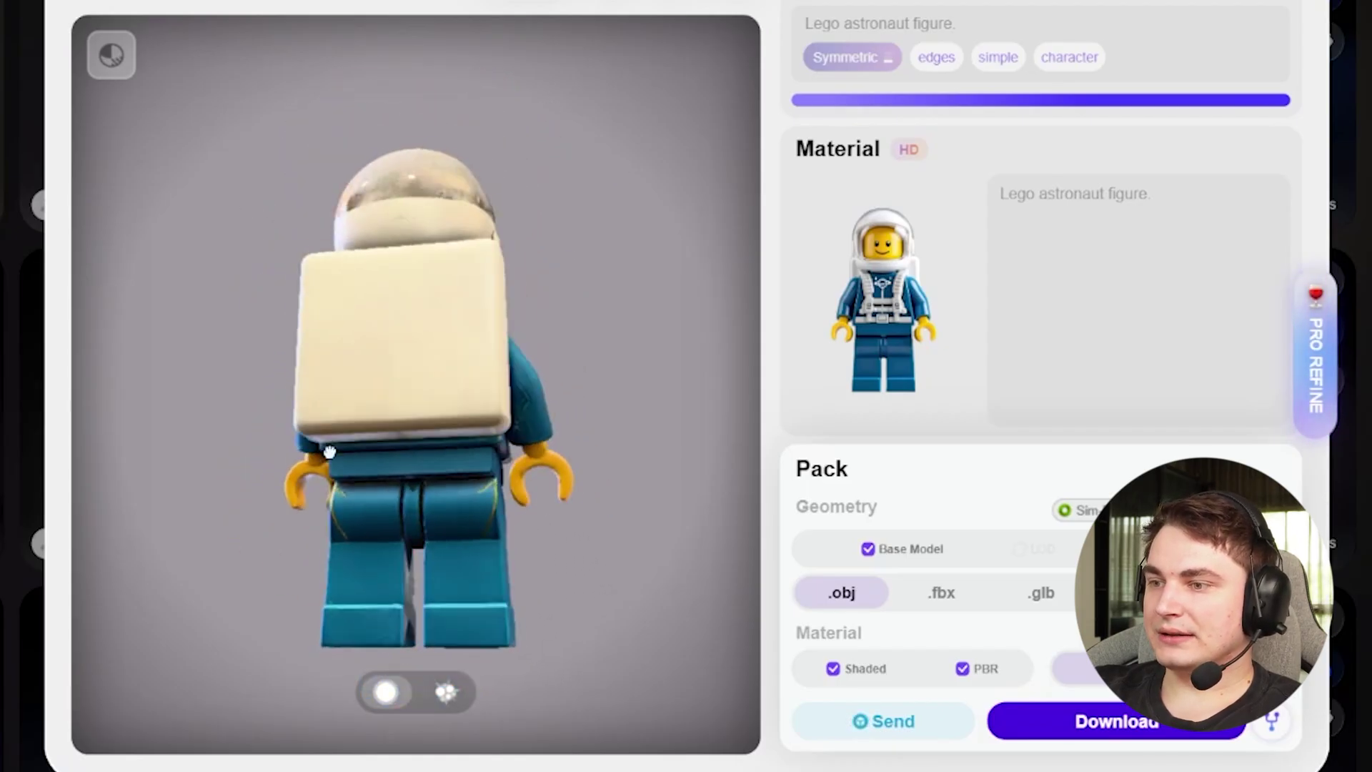
Step: Compare the Lego astronaut's face, backpack and legs between the Rodin and Hunyuan V3.0 models
drag(430, 470, 416, 509)
drag(300, 557, 437, 511)
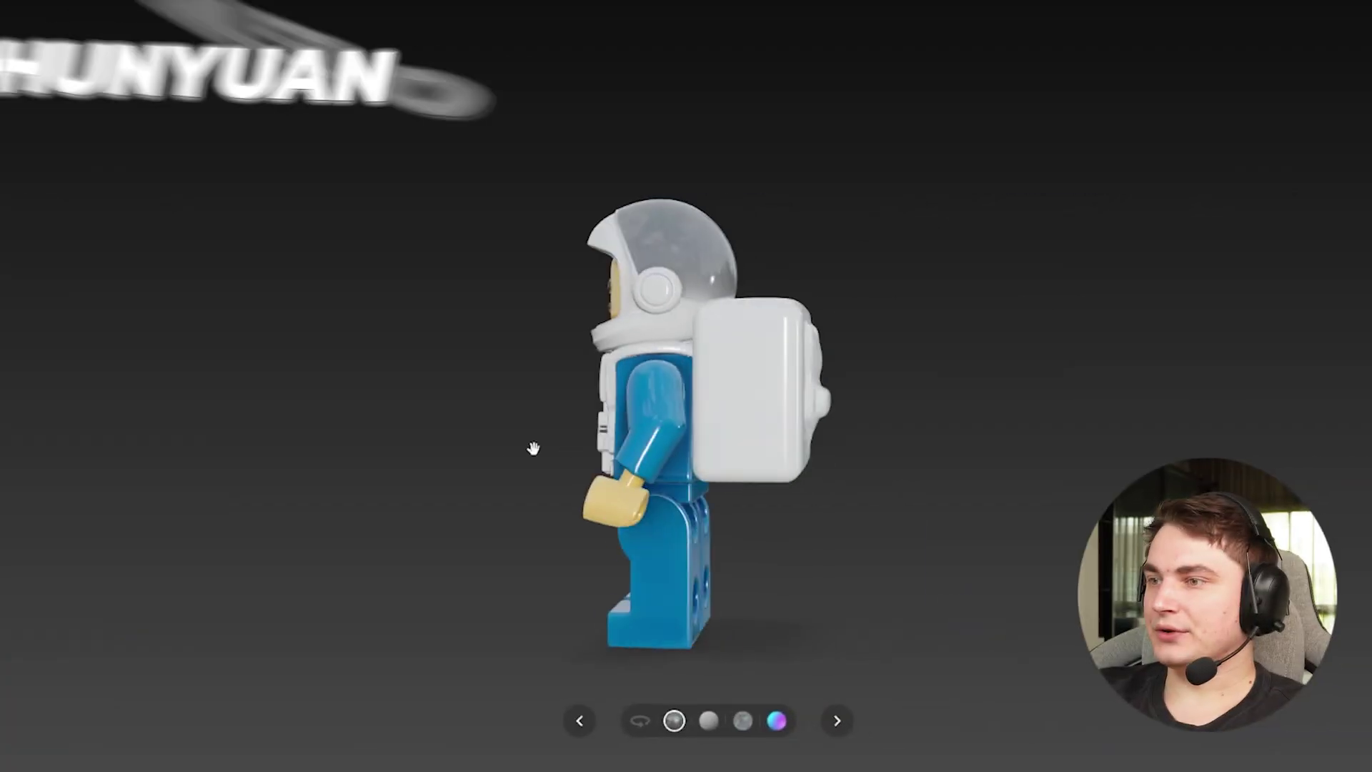
drag(658, 471, 761, 249)
drag(655, 216, 847, 174)
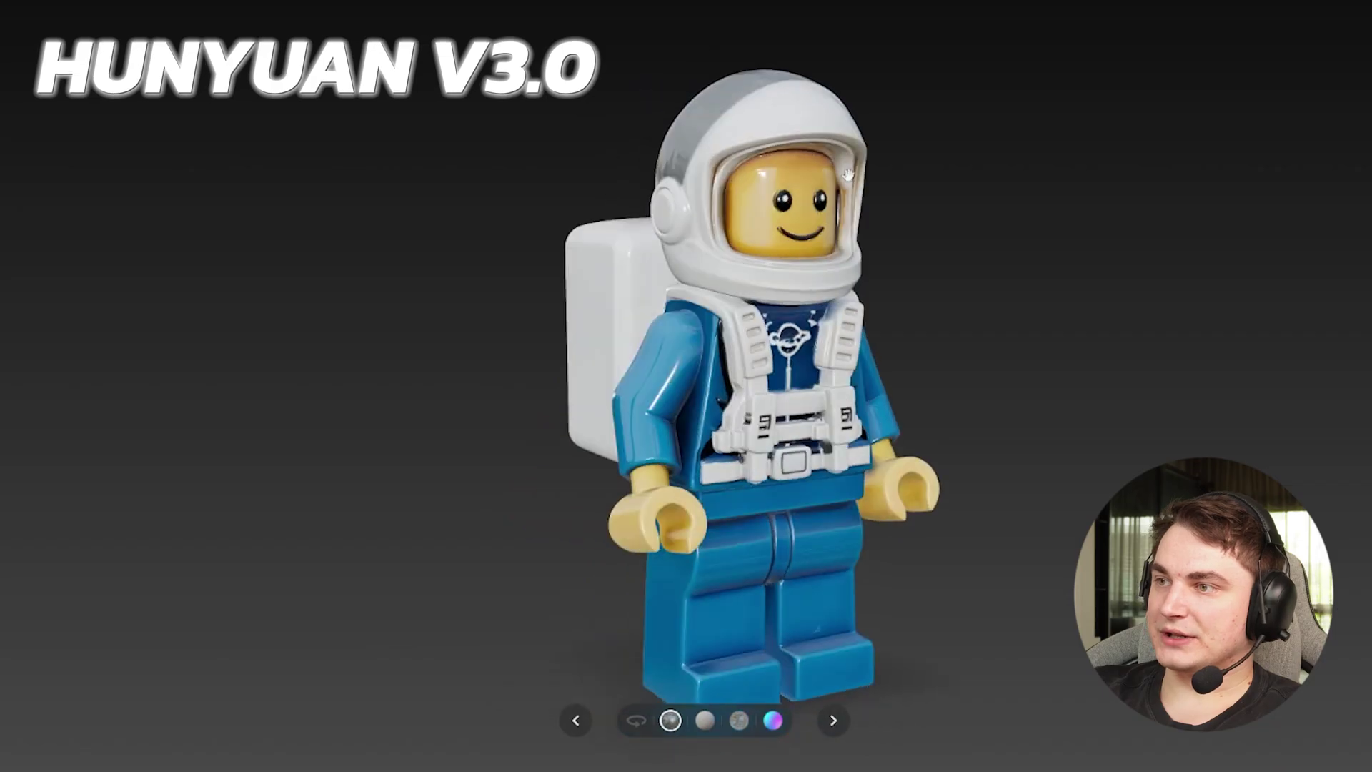
drag(785, 234, 870, 258)
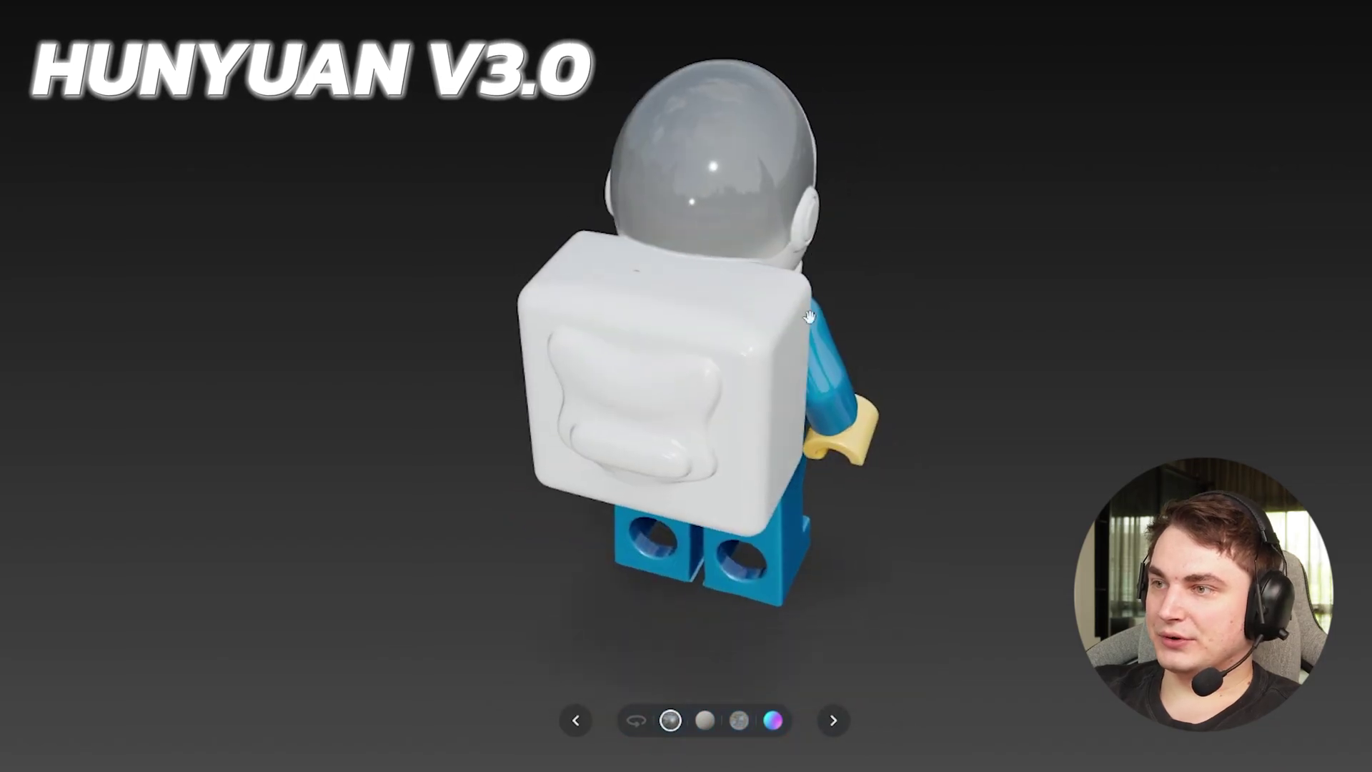
drag(710, 279, 879, 574)
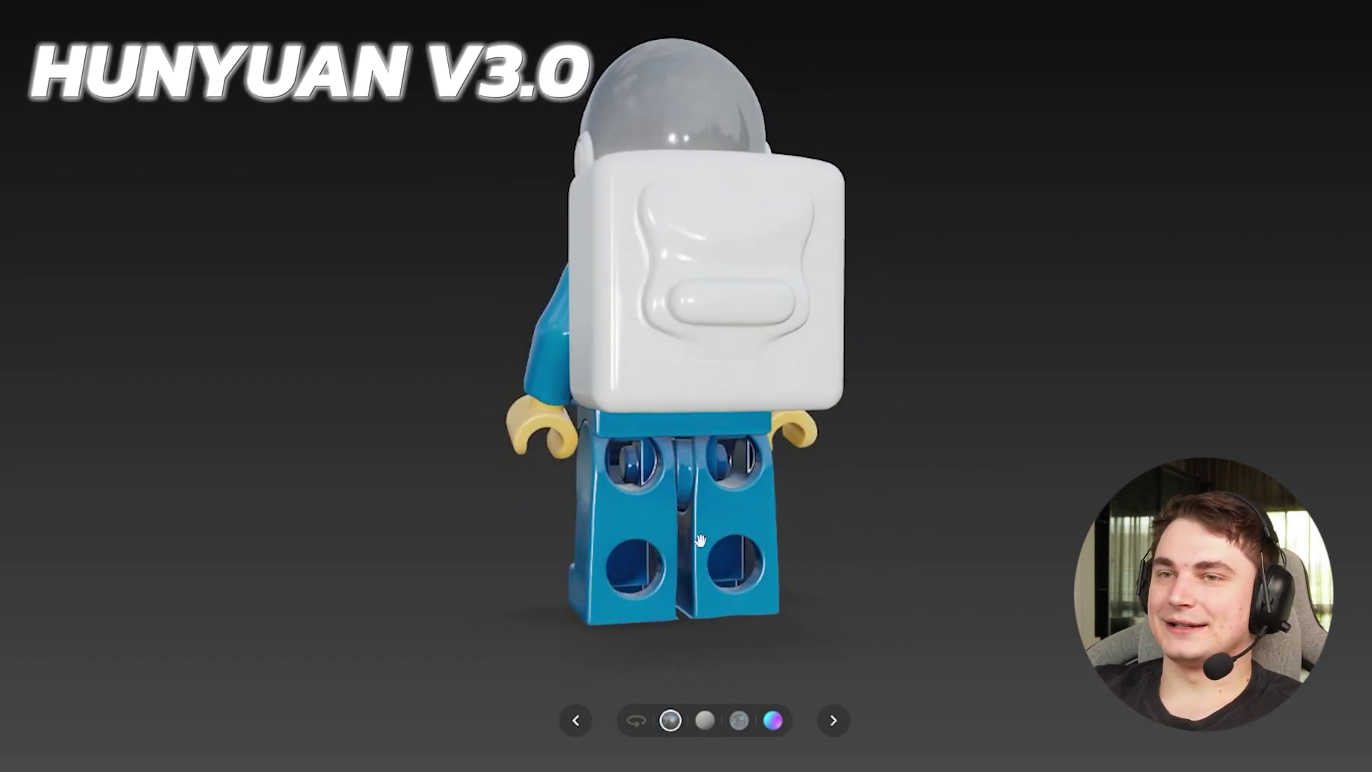
drag(694, 510, 916, 432)
drag(743, 362, 505, 389)
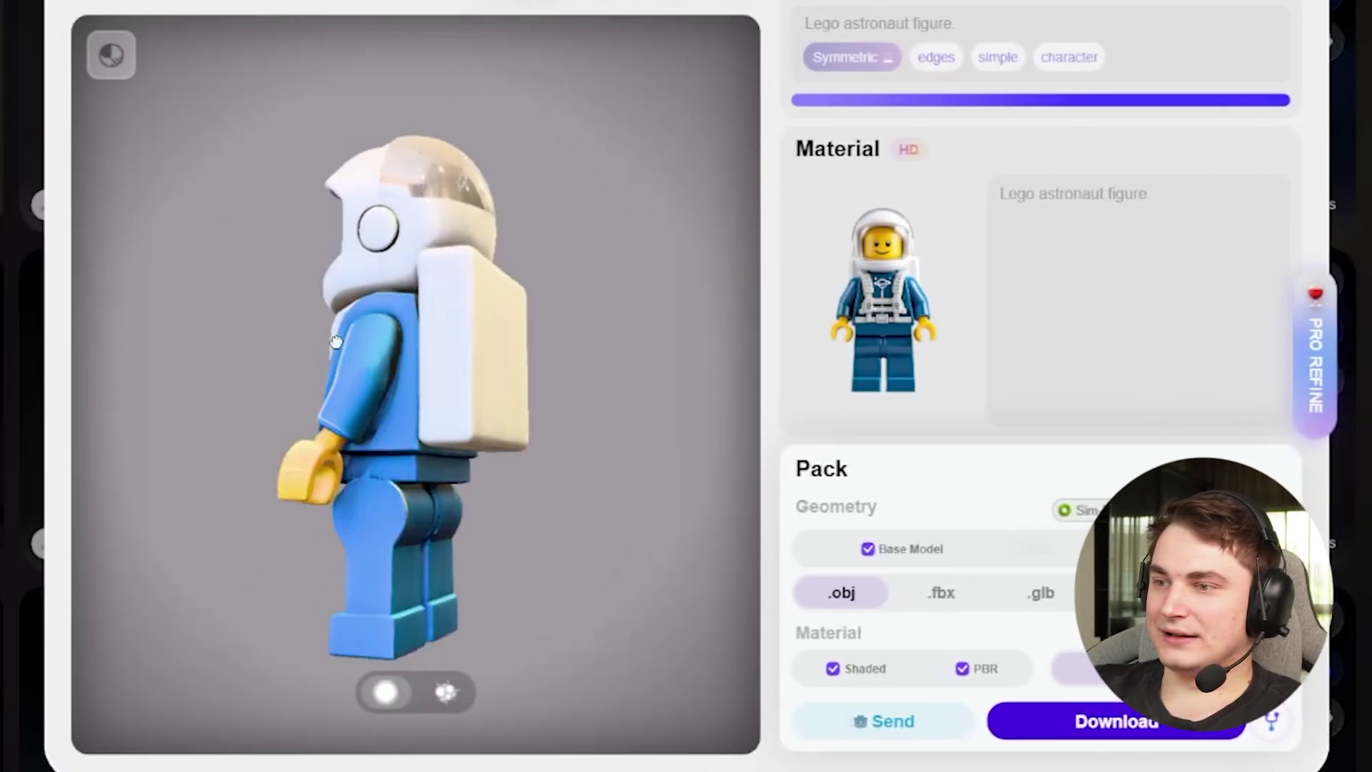
drag(335, 341, 264, 347)
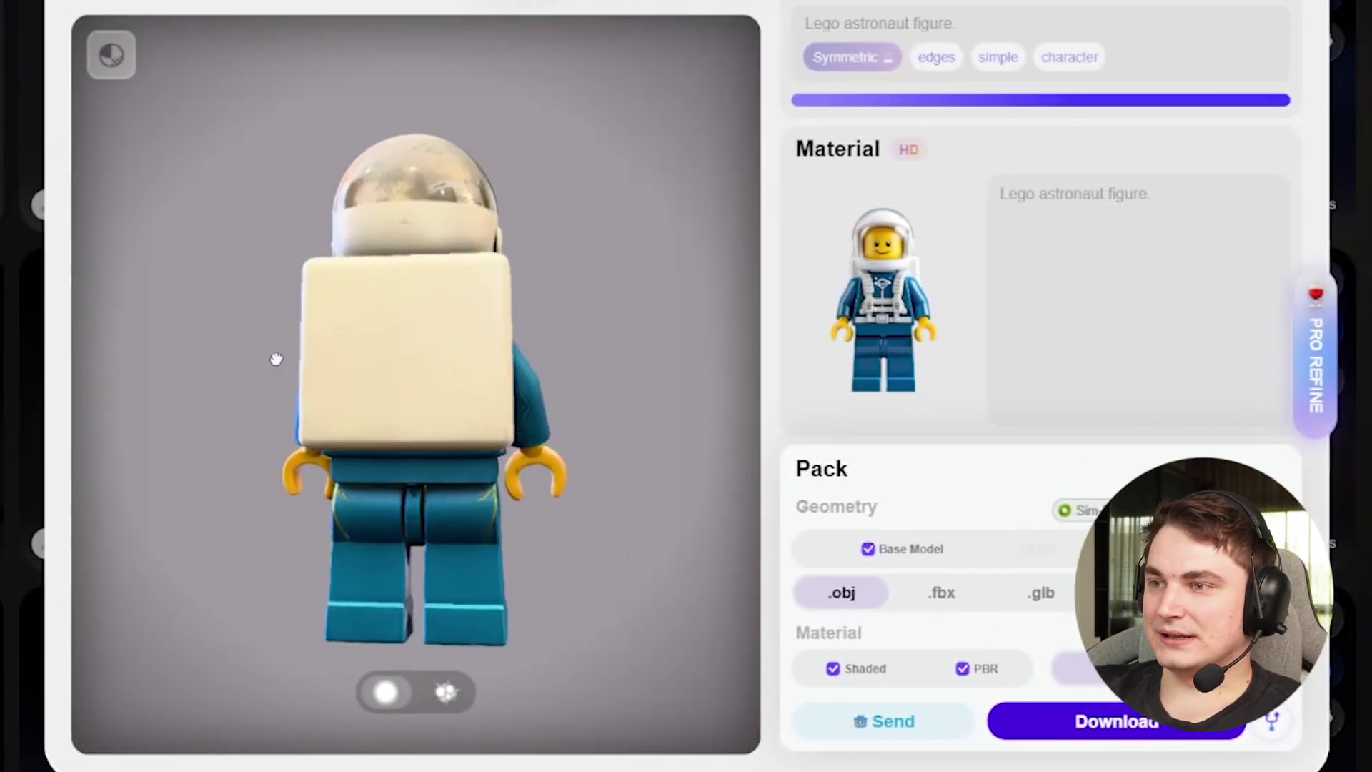
drag(356, 364, 615, 377)
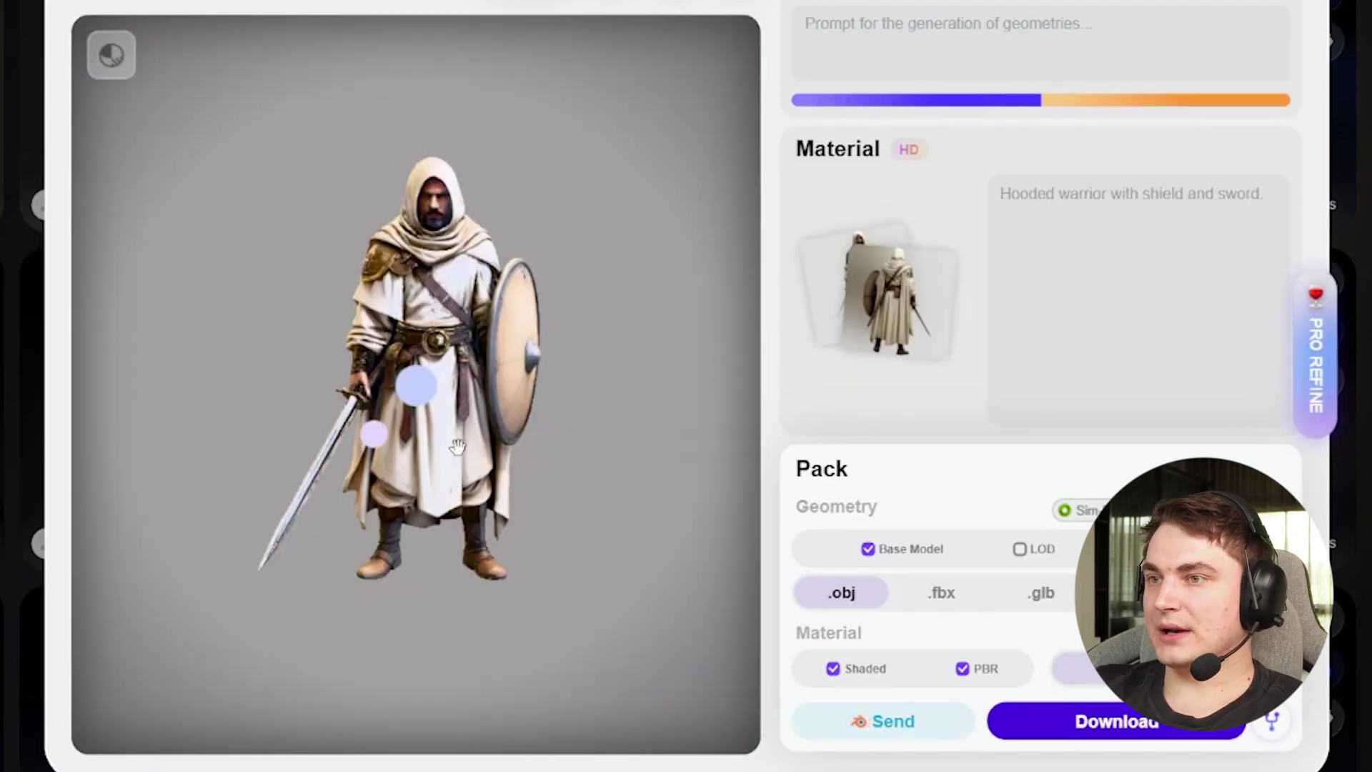
Step: Inspect the Rodin hooded warrior's clothing, shield and sword up close and from different sides
scroll(426, 387, up, 2)
drag(386, 388, 572, 379)
drag(312, 367, 435, 260)
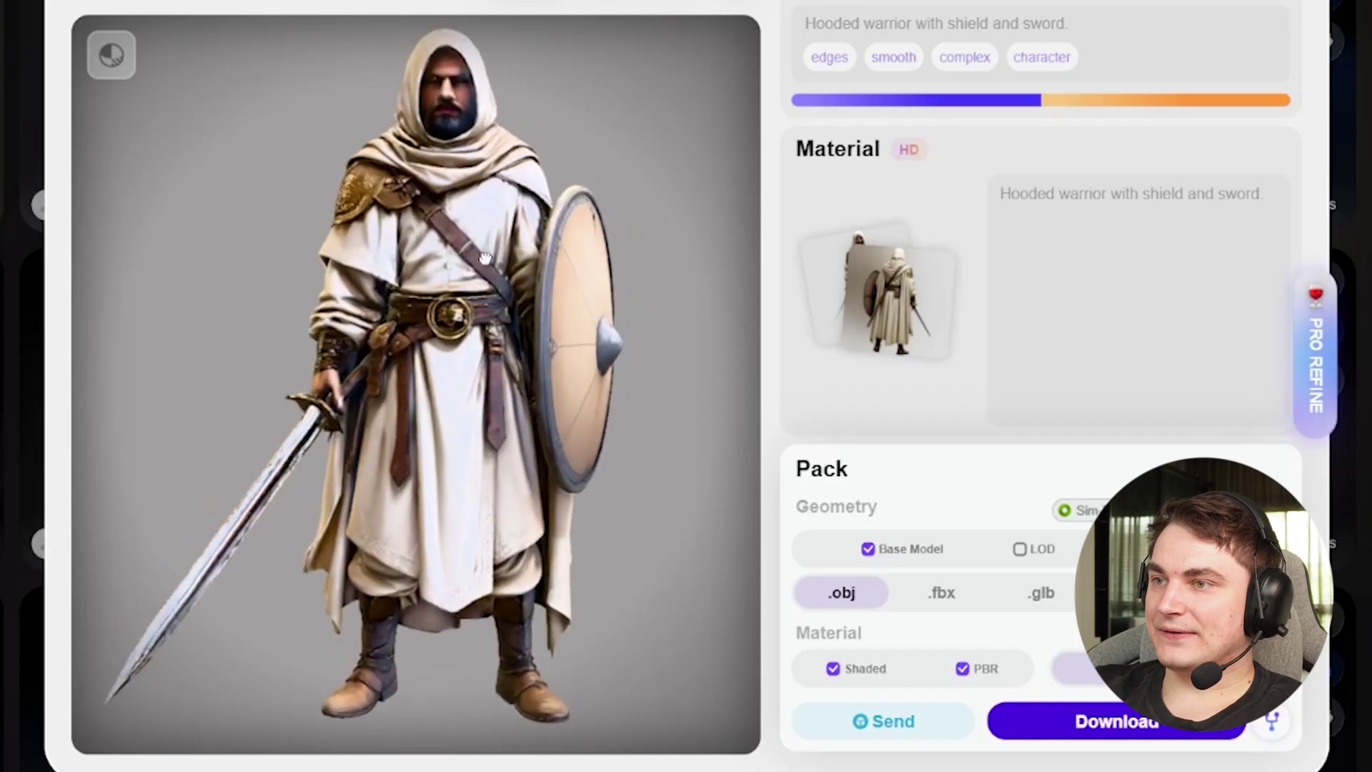
scroll(435, 260, down, 3)
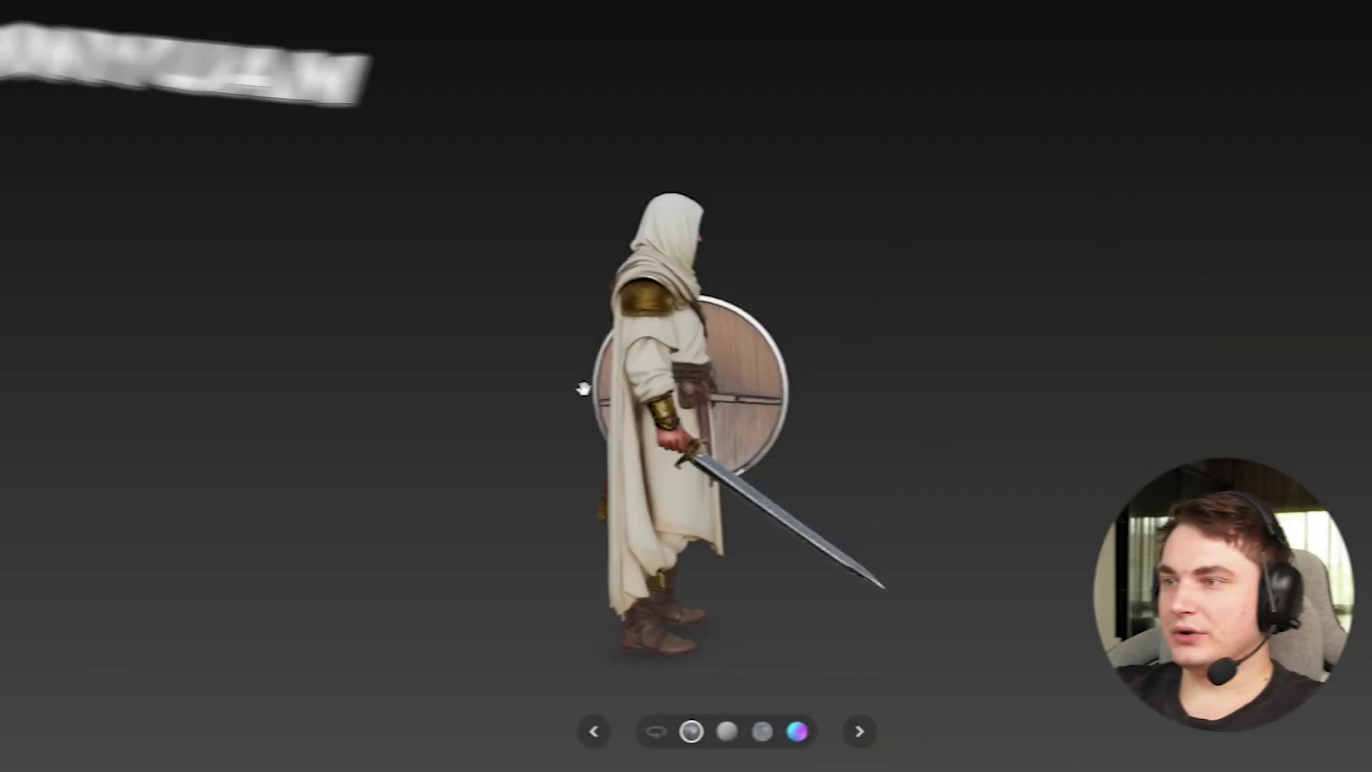
Step: Examine the hooded warrior in Hunyuan V3.0 from several sides and compare it with the back of the Rodin version
drag(582, 389, 804, 338)
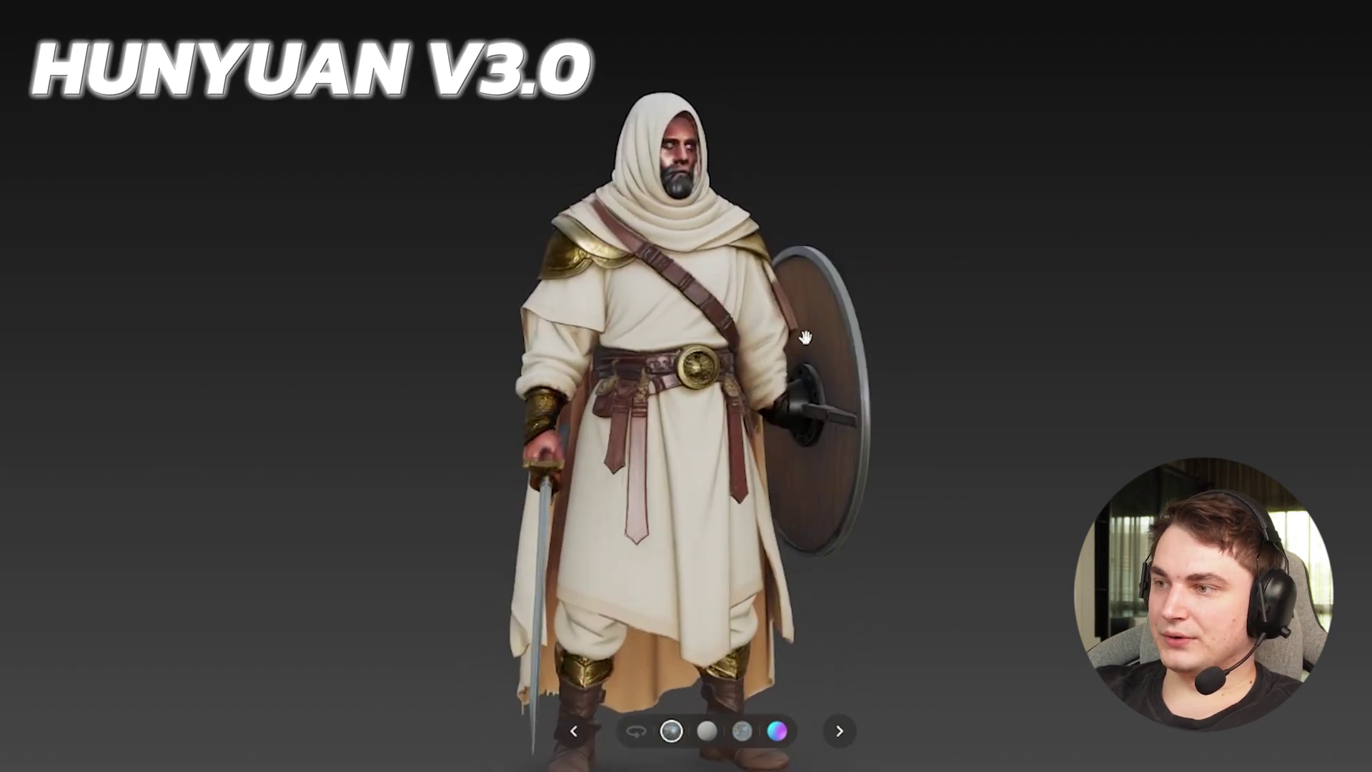
drag(855, 427, 766, 104)
drag(448, 395, 481, 473)
scroll(482, 473, up, 5)
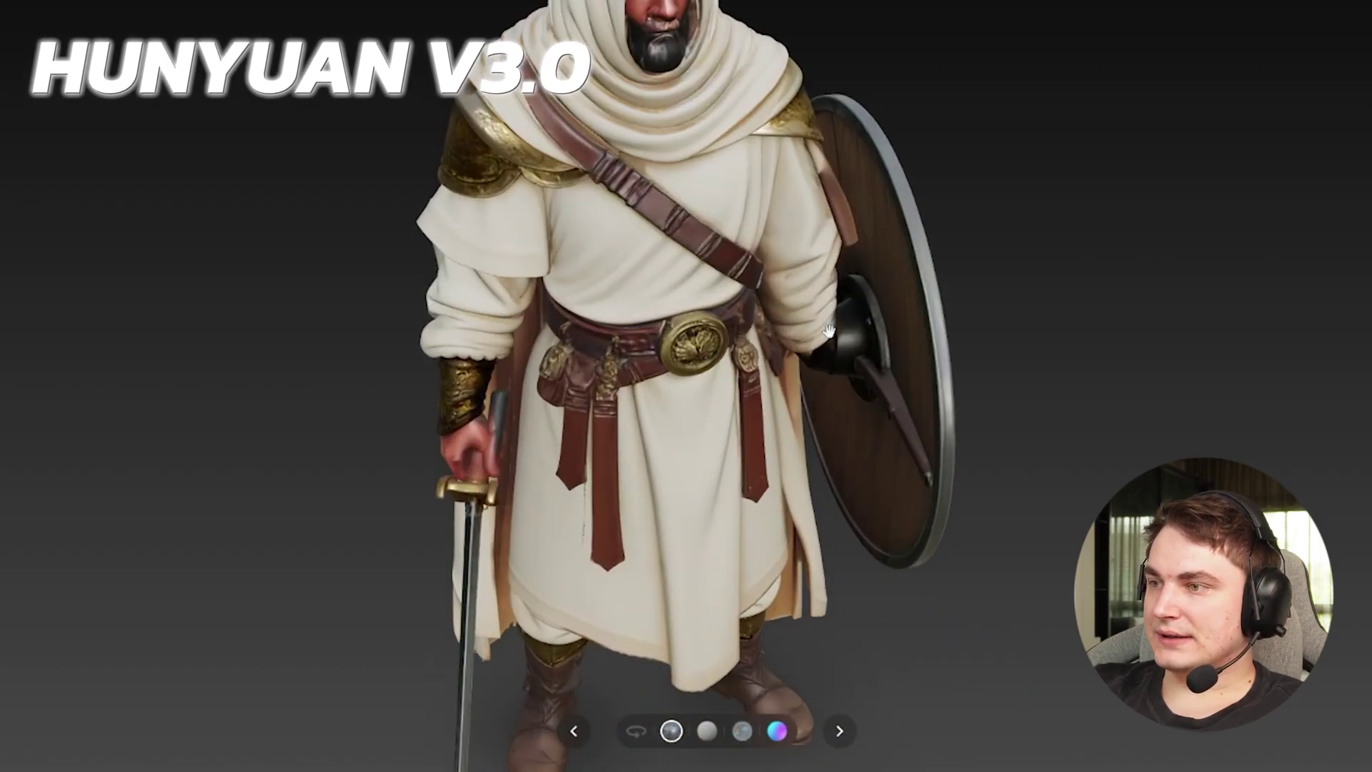
scroll(829, 330, down, 5)
drag(639, 430, 764, 464)
drag(257, 422, 647, 429)
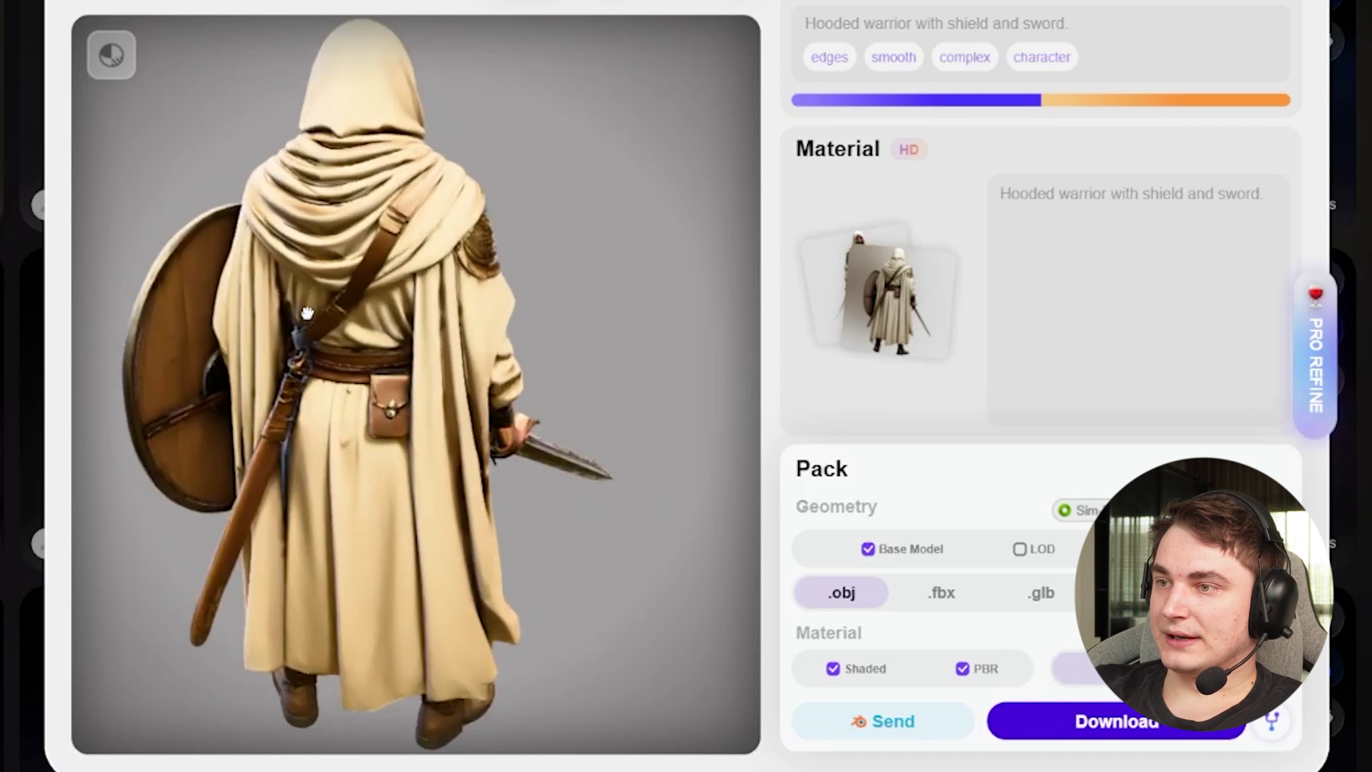
drag(321, 187, 433, 383)
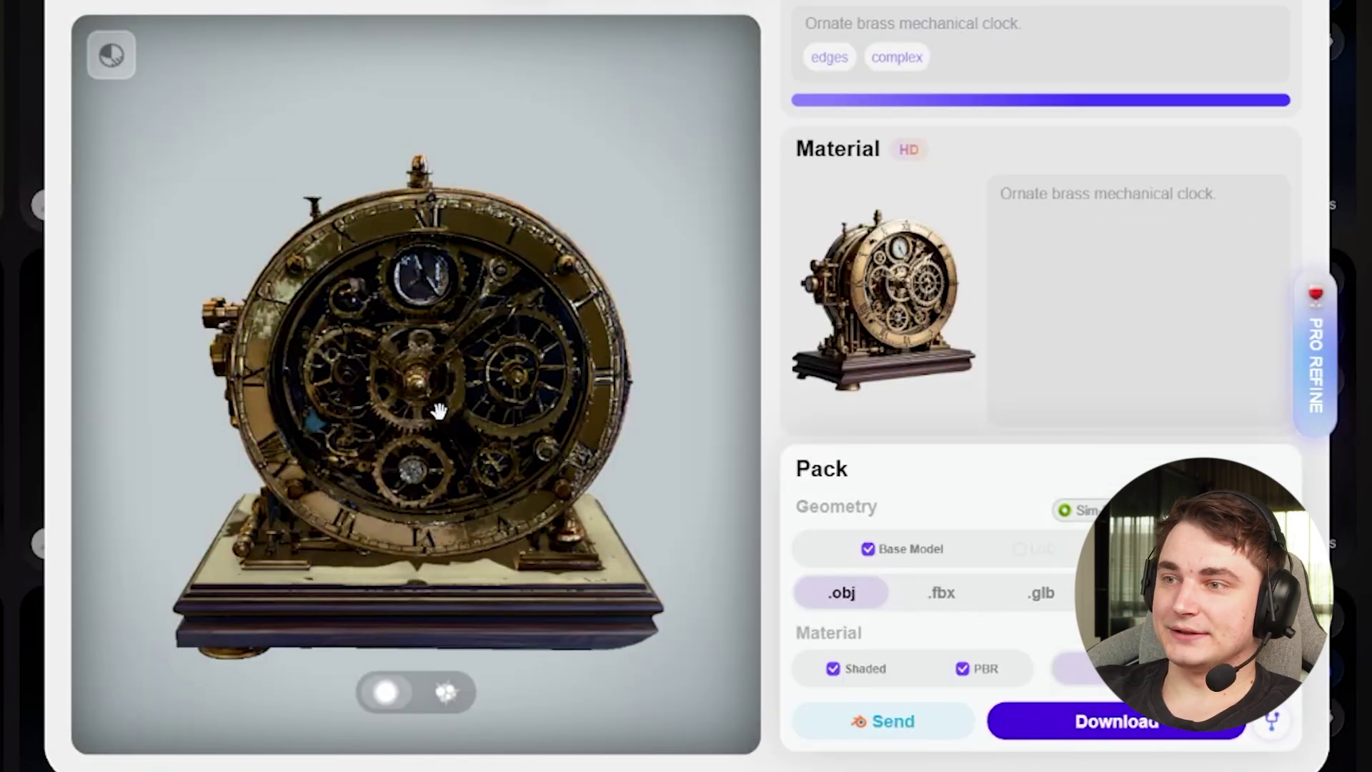
Step: Inspect the Rodin brass clock's dial, curved casing and side mechanisms from several directions
drag(286, 408, 190, 416)
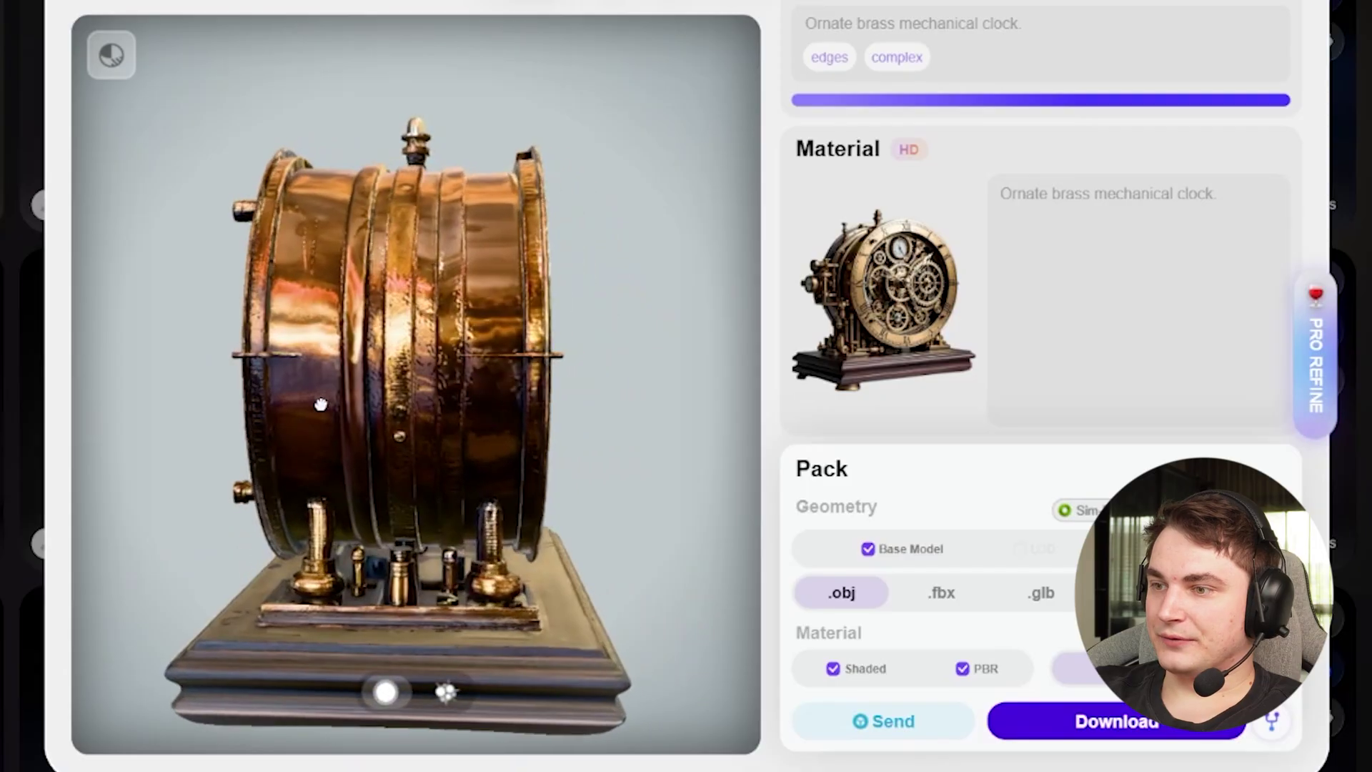
scroll(307, 403, up, 2)
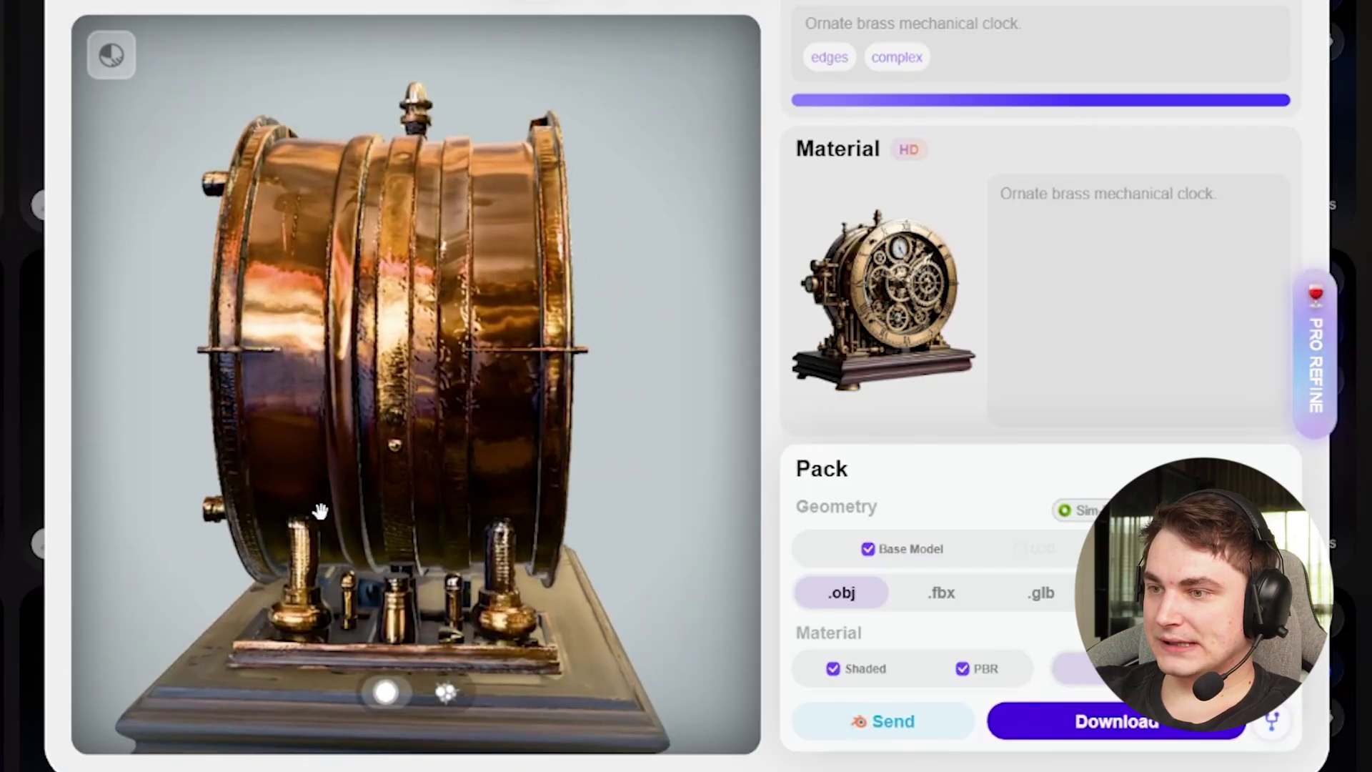
drag(320, 511, 628, 482)
drag(371, 477, 288, 460)
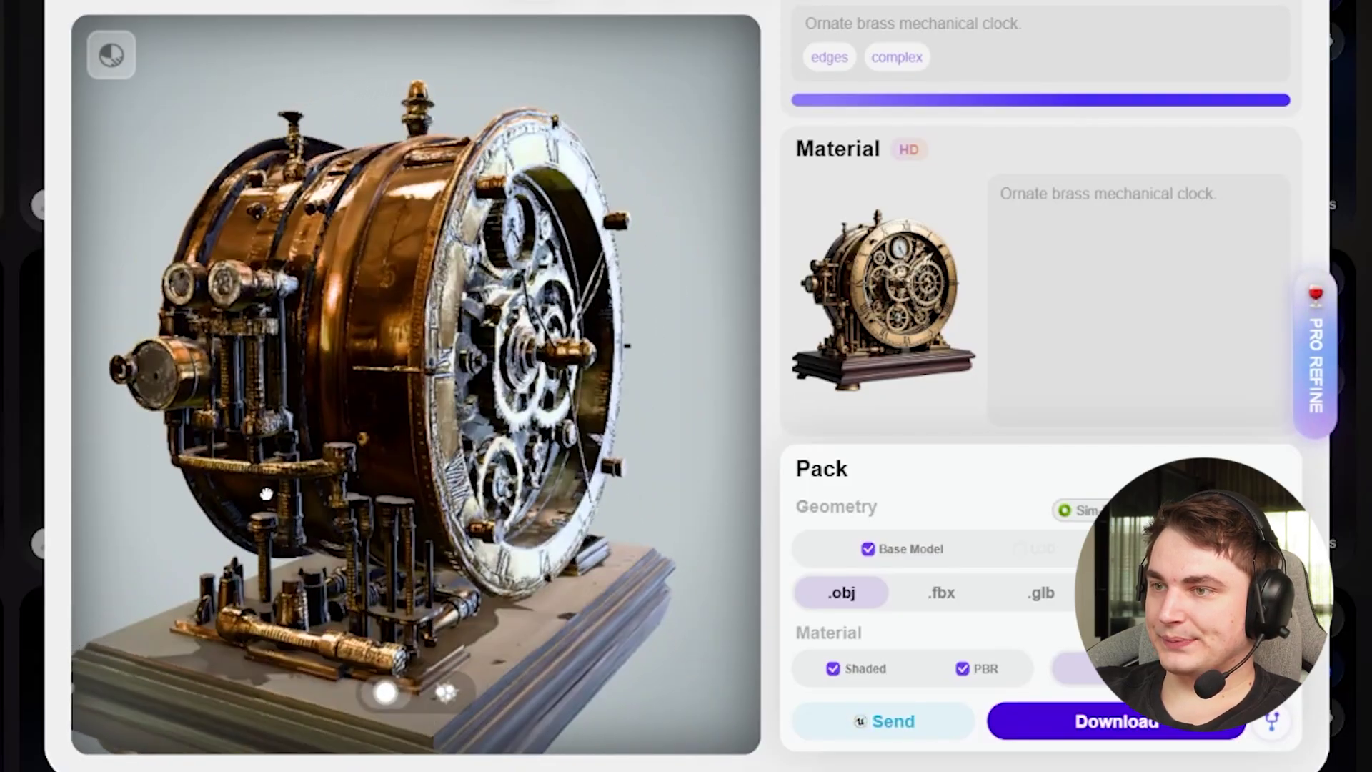
drag(245, 447, 205, 392)
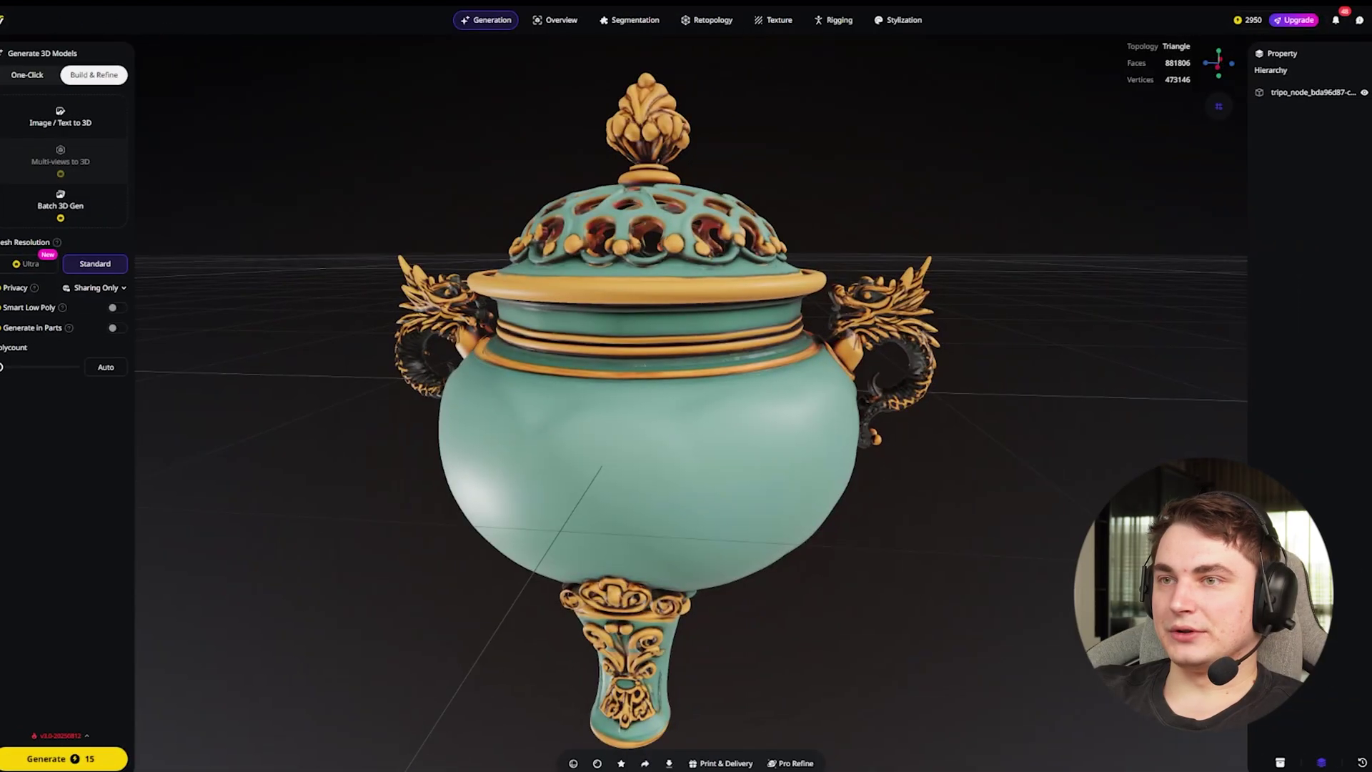
Step: Switch to Tripo 3D, open the brass clock model and examine its textured dial and base
click(1276, 762)
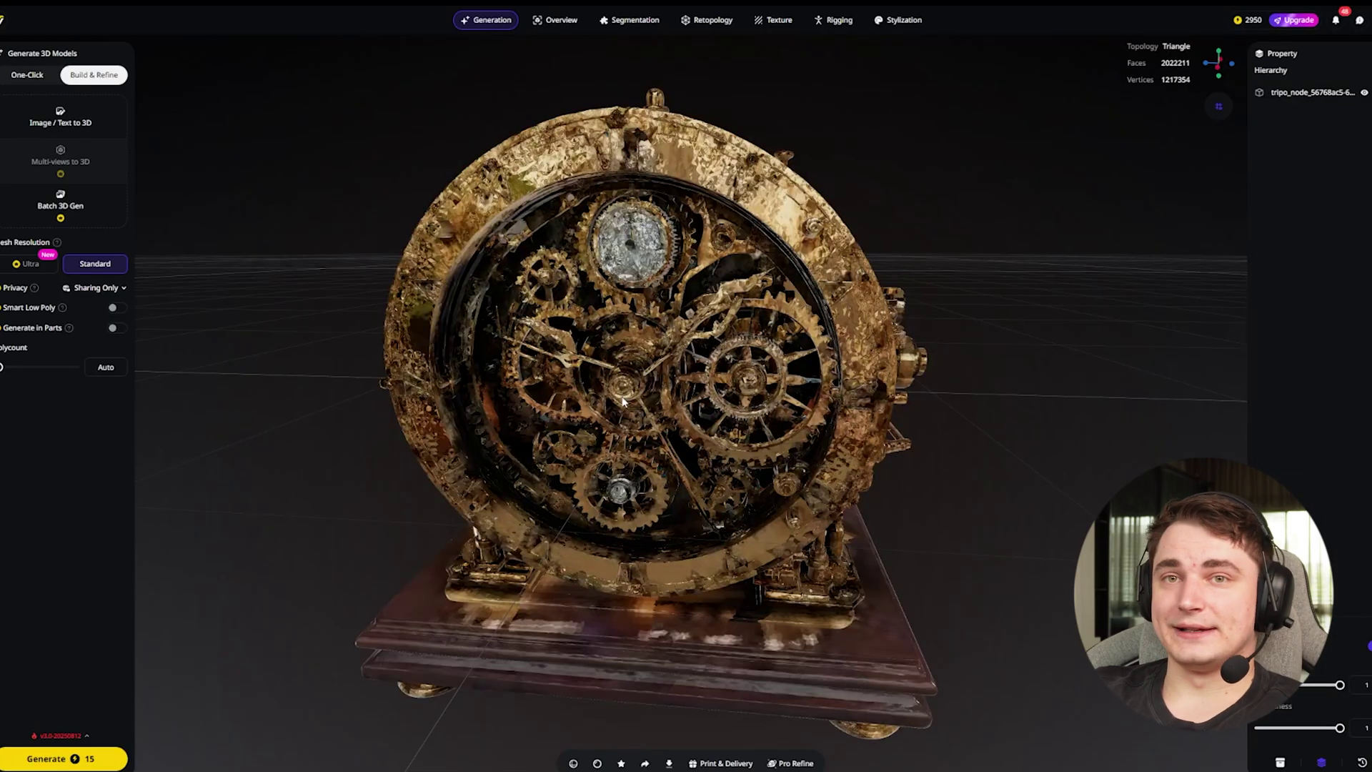
drag(1018, 486, 1004, 453)
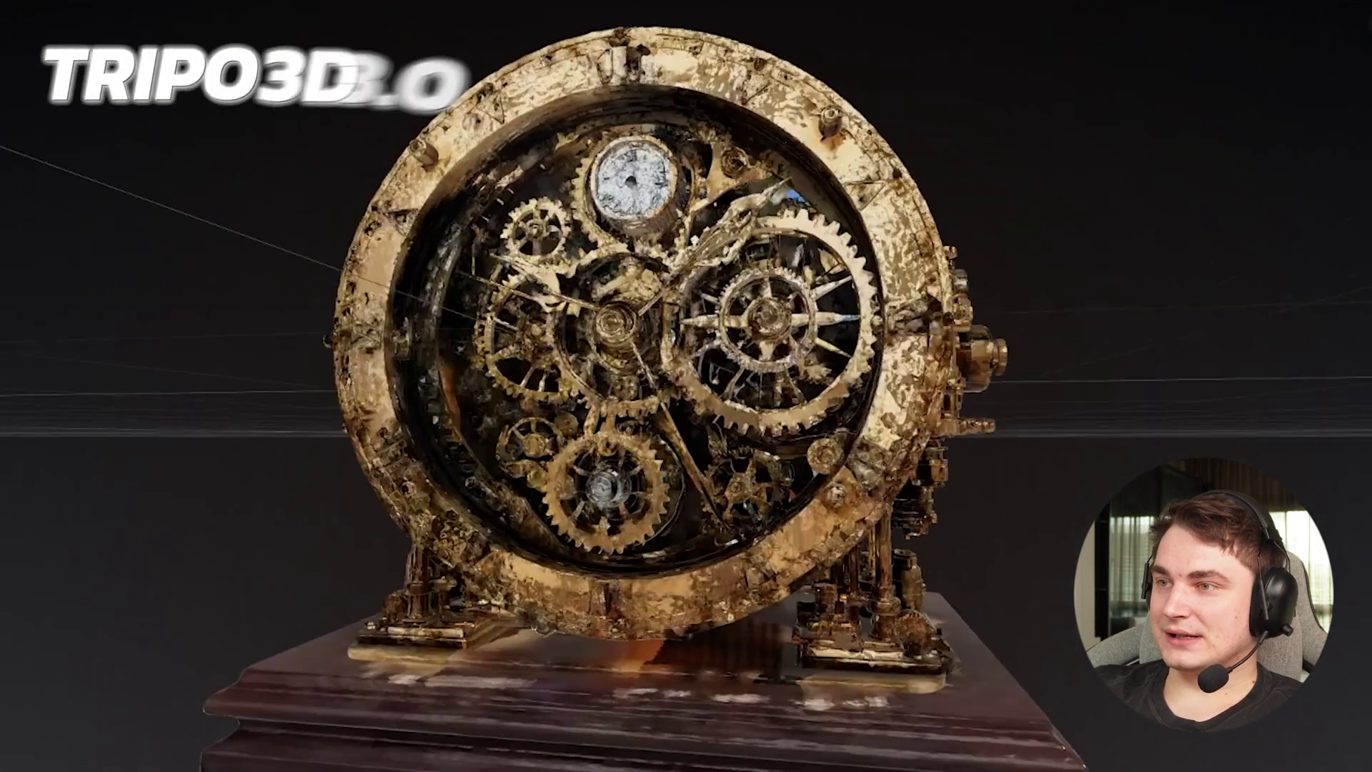
drag(500, 739, 571, 736)
drag(1064, 553, 971, 565)
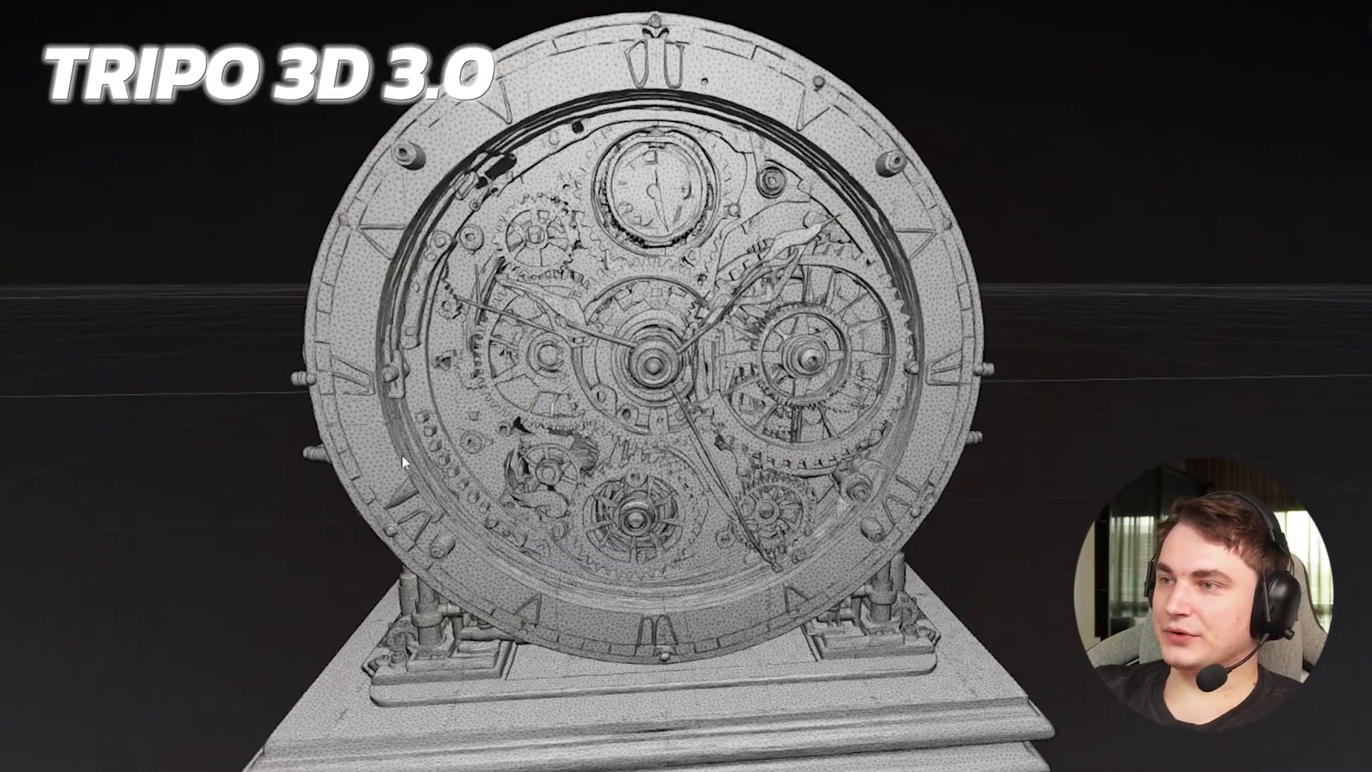
Step: Examine the mesh of the Tripo clock's gears, hands and dial rim up close and at different angles
scroll(950, 457, up, 5)
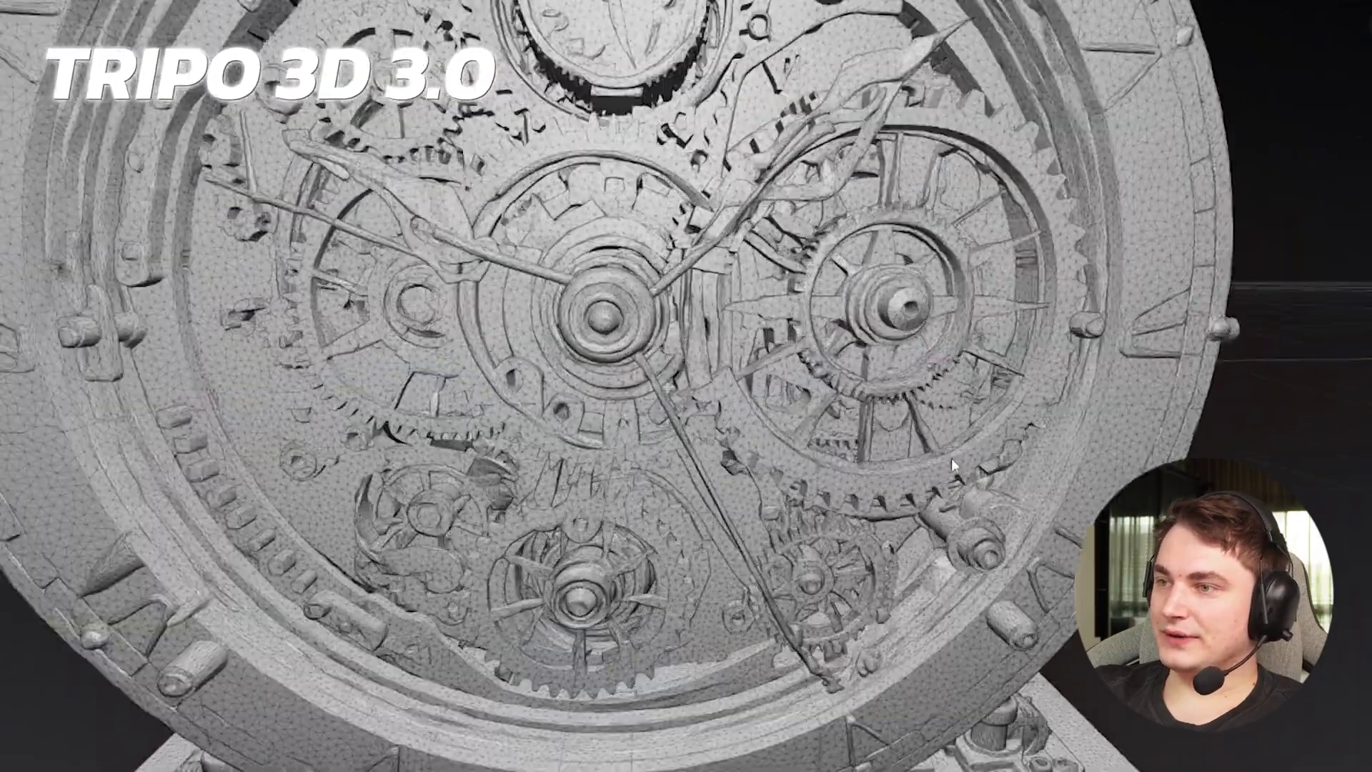
scroll(951, 457, down, 2)
click(593, 457)
drag(593, 457, 427, 179)
drag(585, 414, 457, 456)
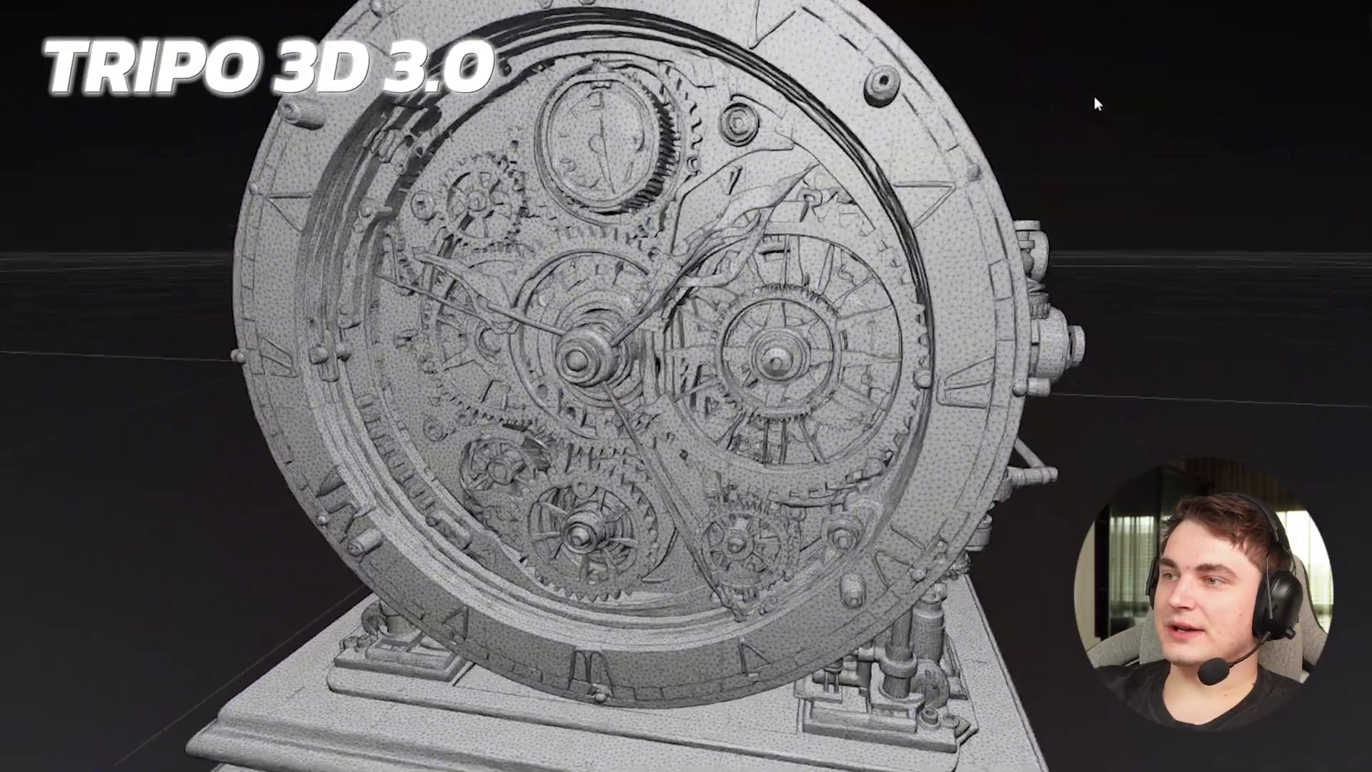
drag(1095, 96, 868, 216)
scroll(868, 215, up, 5)
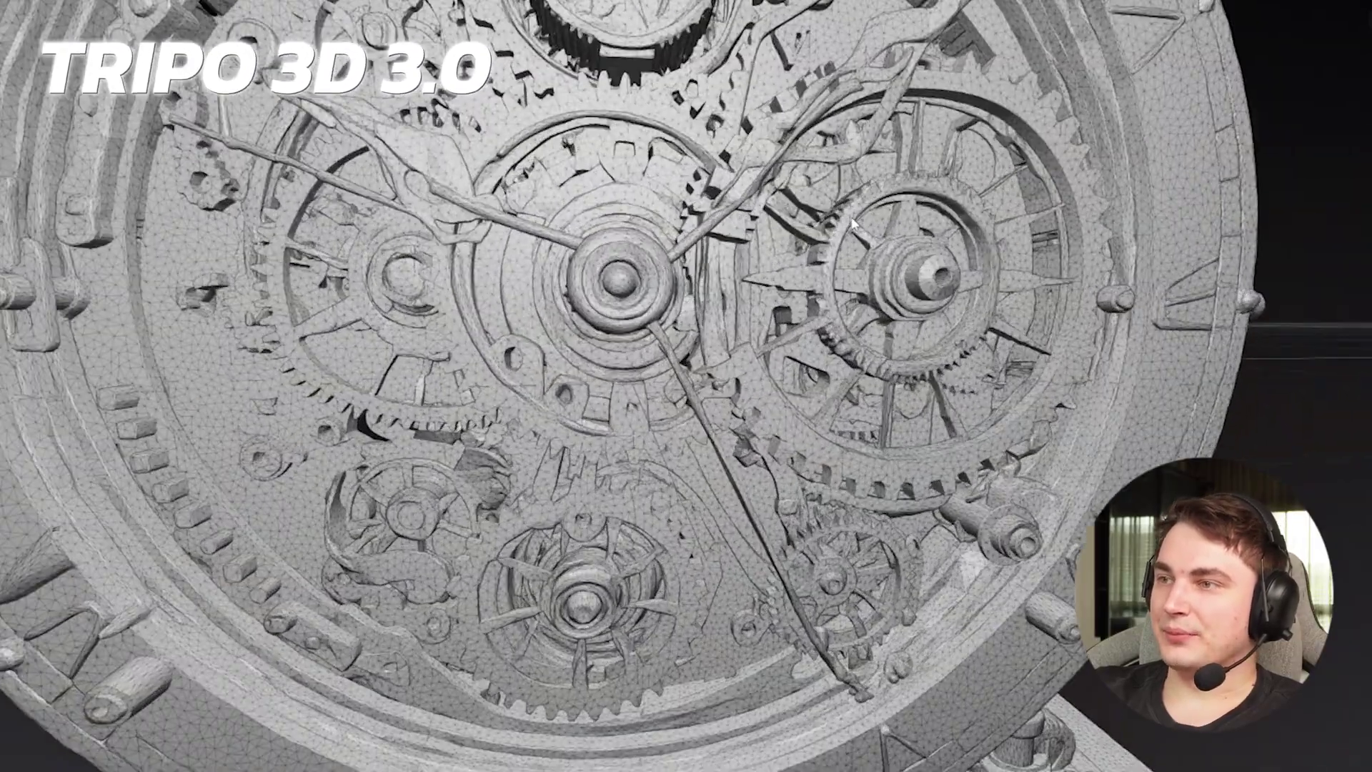
scroll(876, 214, up, 2)
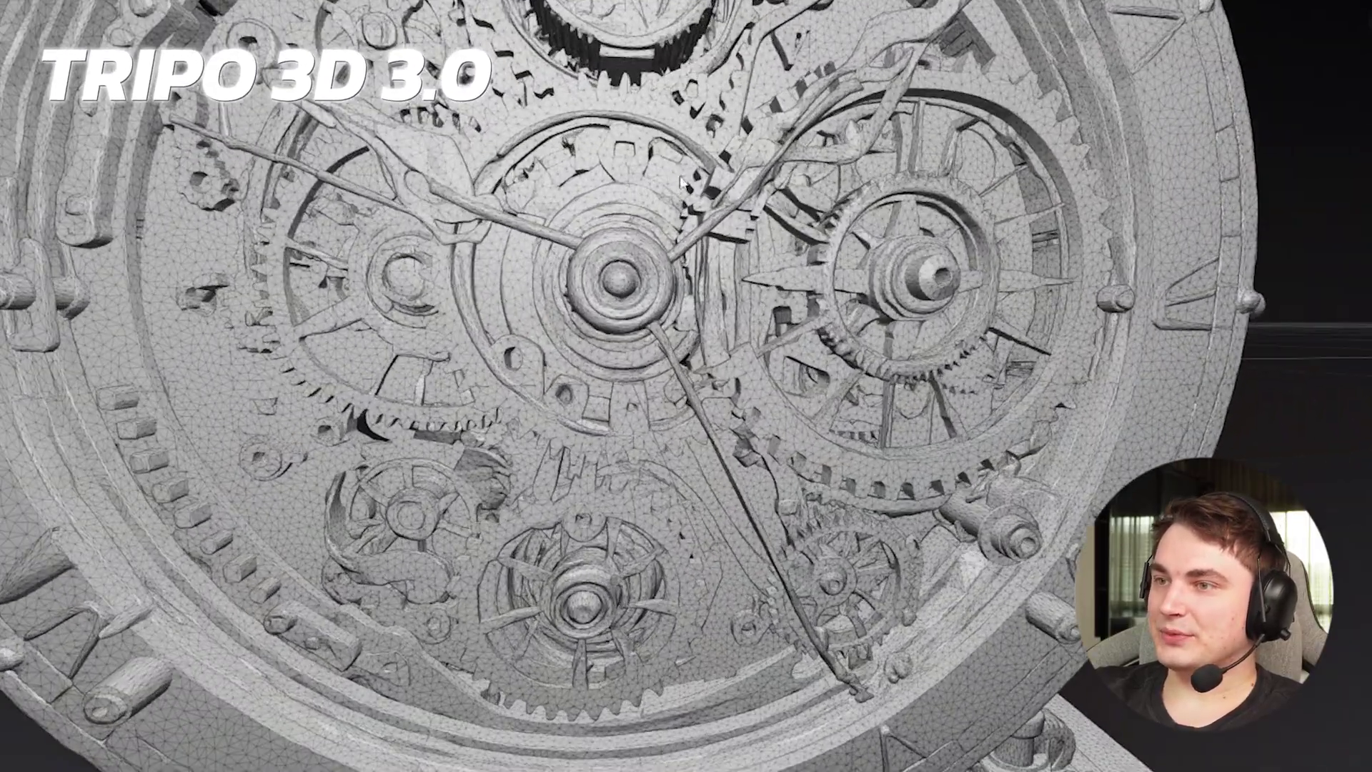
scroll(681, 182, down, 2)
drag(1210, 298, 1138, 320)
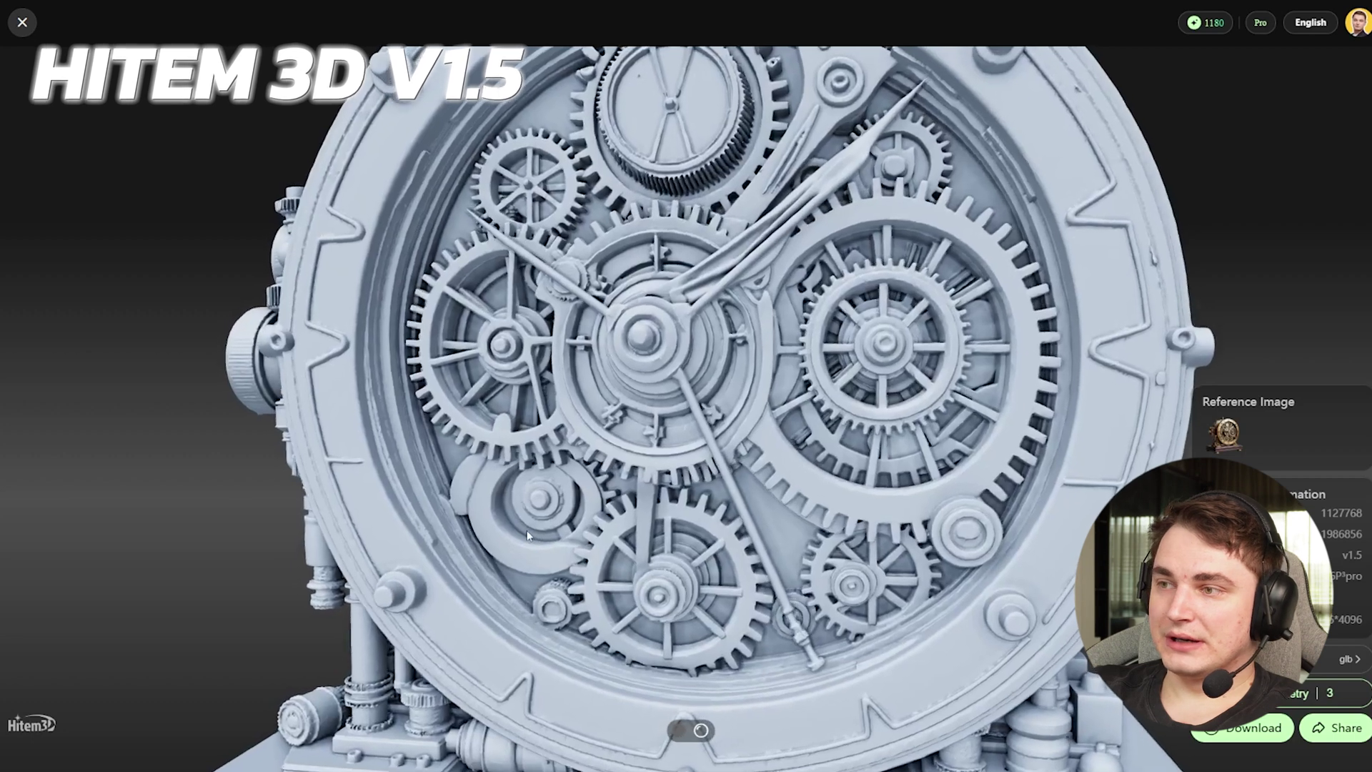
Step: Switch to Hitem 3D v1.5 and examine the clock's untextured gears and its model information
drag(526, 535, 794, 475)
drag(1320, 513, 1367, 518)
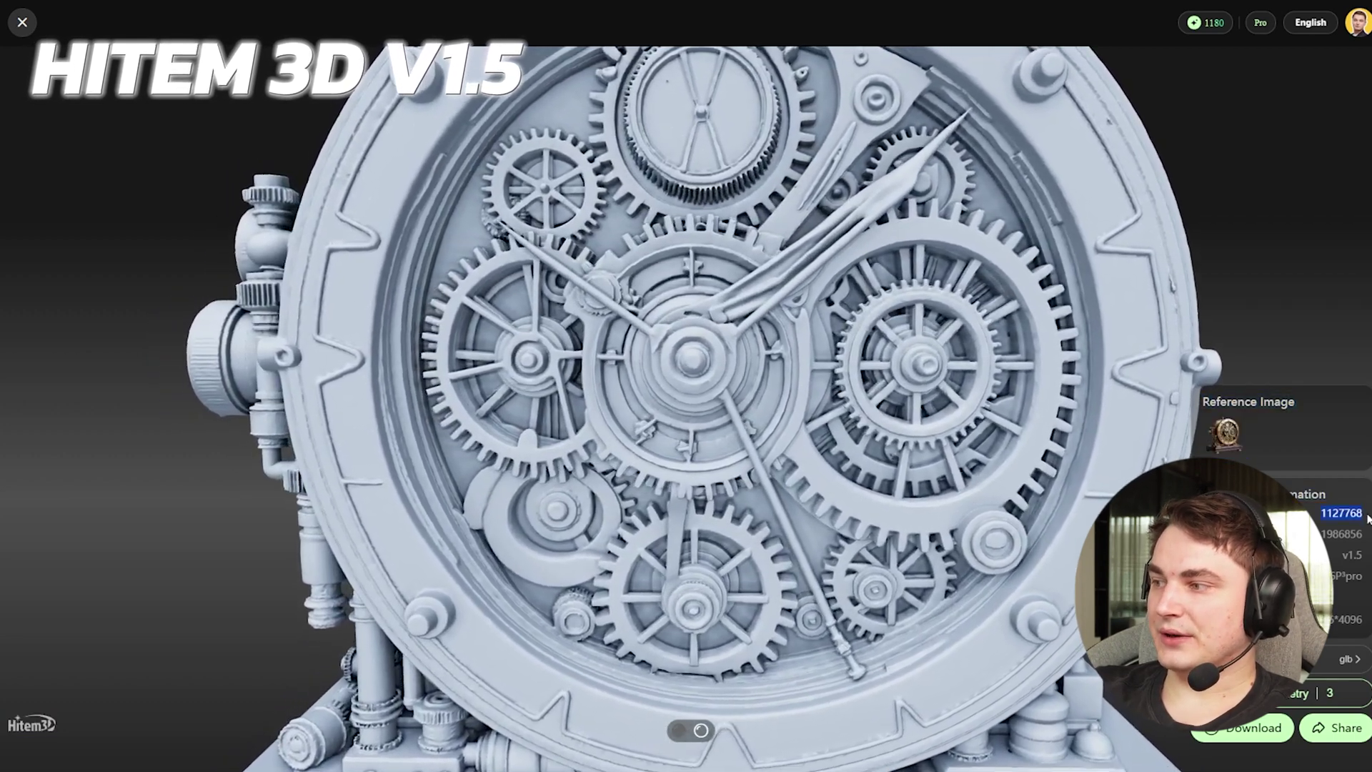
scroll(686, 386, down, 3)
drag(565, 425, 632, 392)
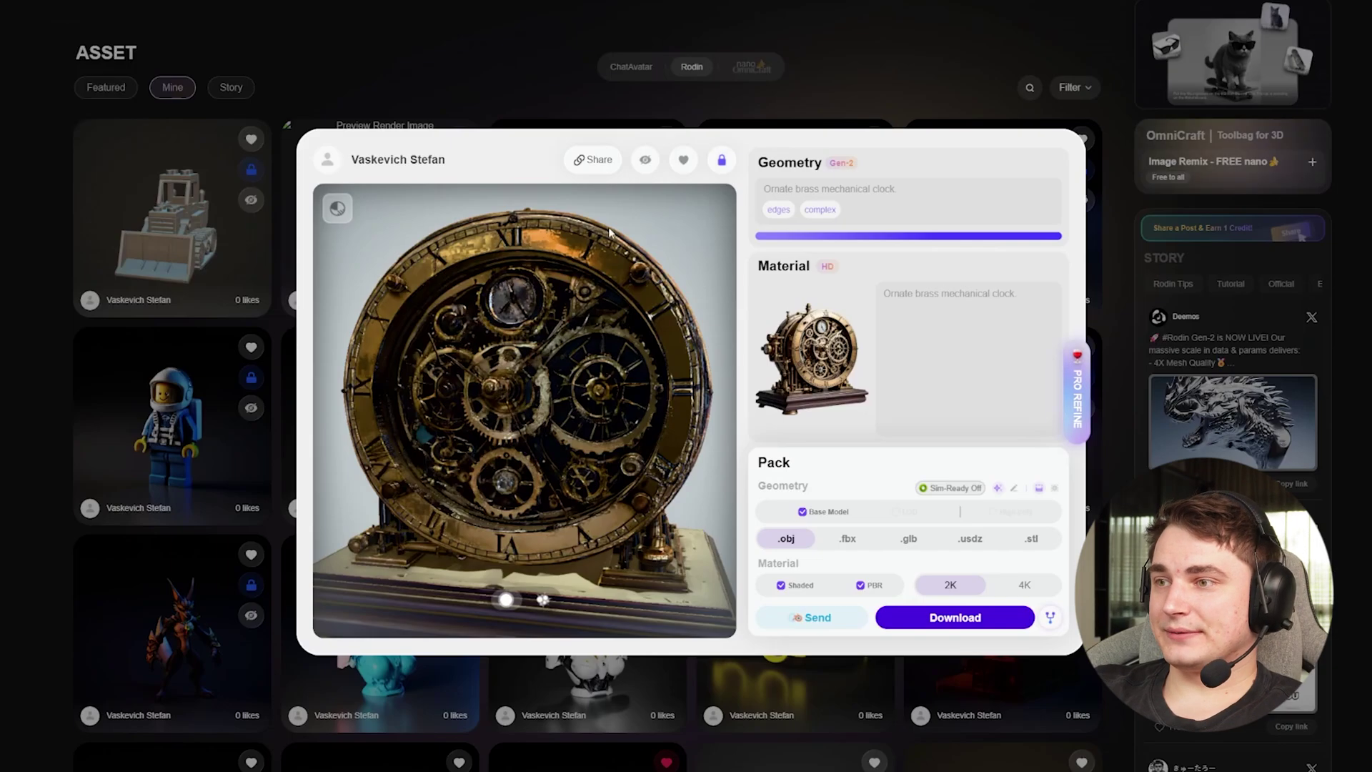
Step: Show the Rodin clock's geometry in Normal display, inspect its dial, and return to the textured view
click(334, 208)
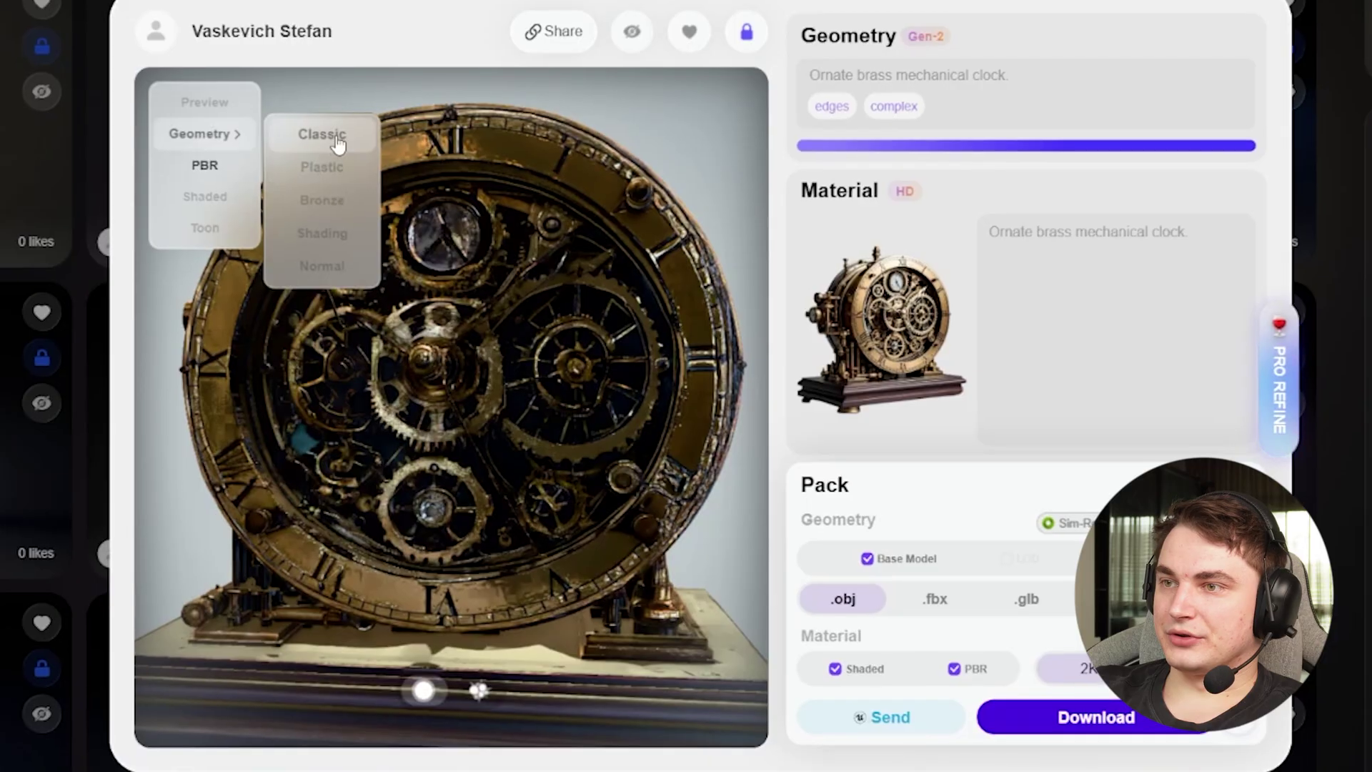
click(321, 266)
drag(496, 324, 419, 318)
scroll(336, 331, up, 2)
drag(337, 331, 491, 336)
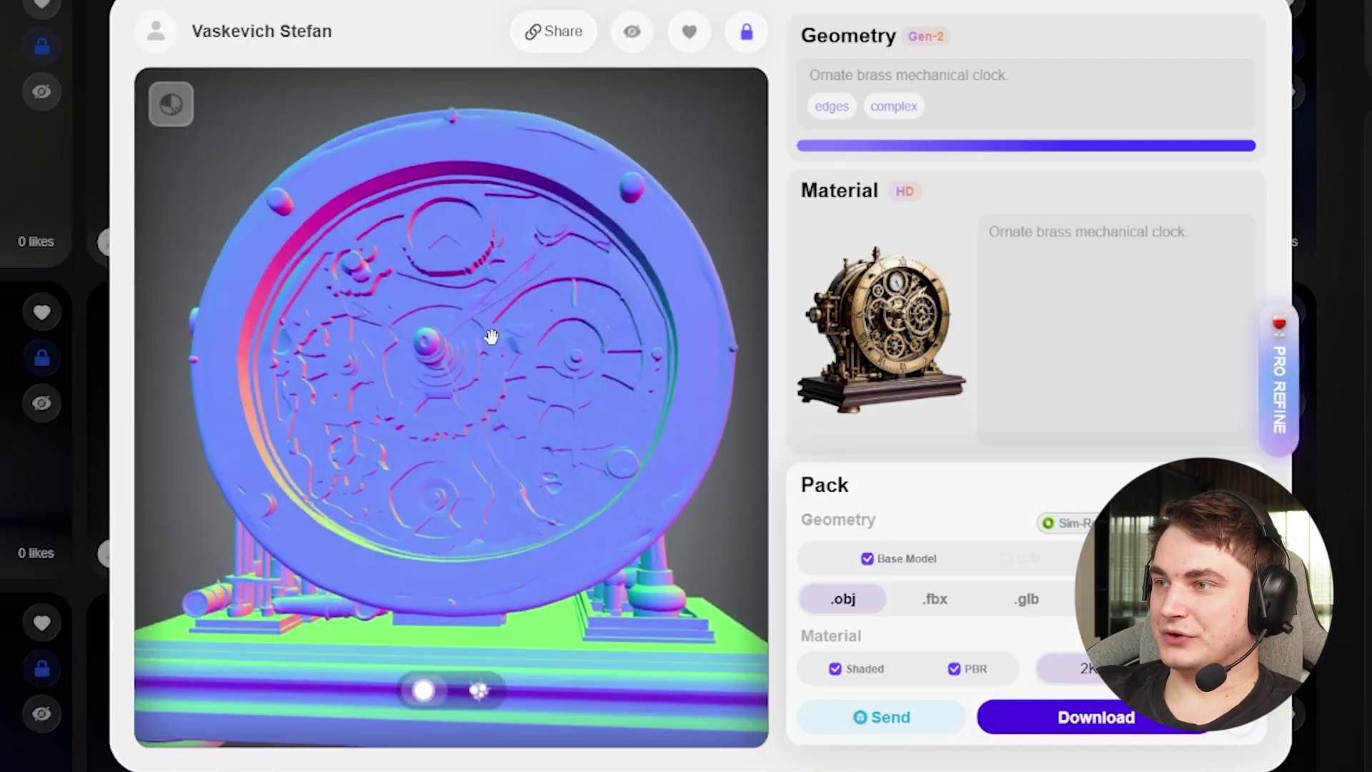
click(170, 103)
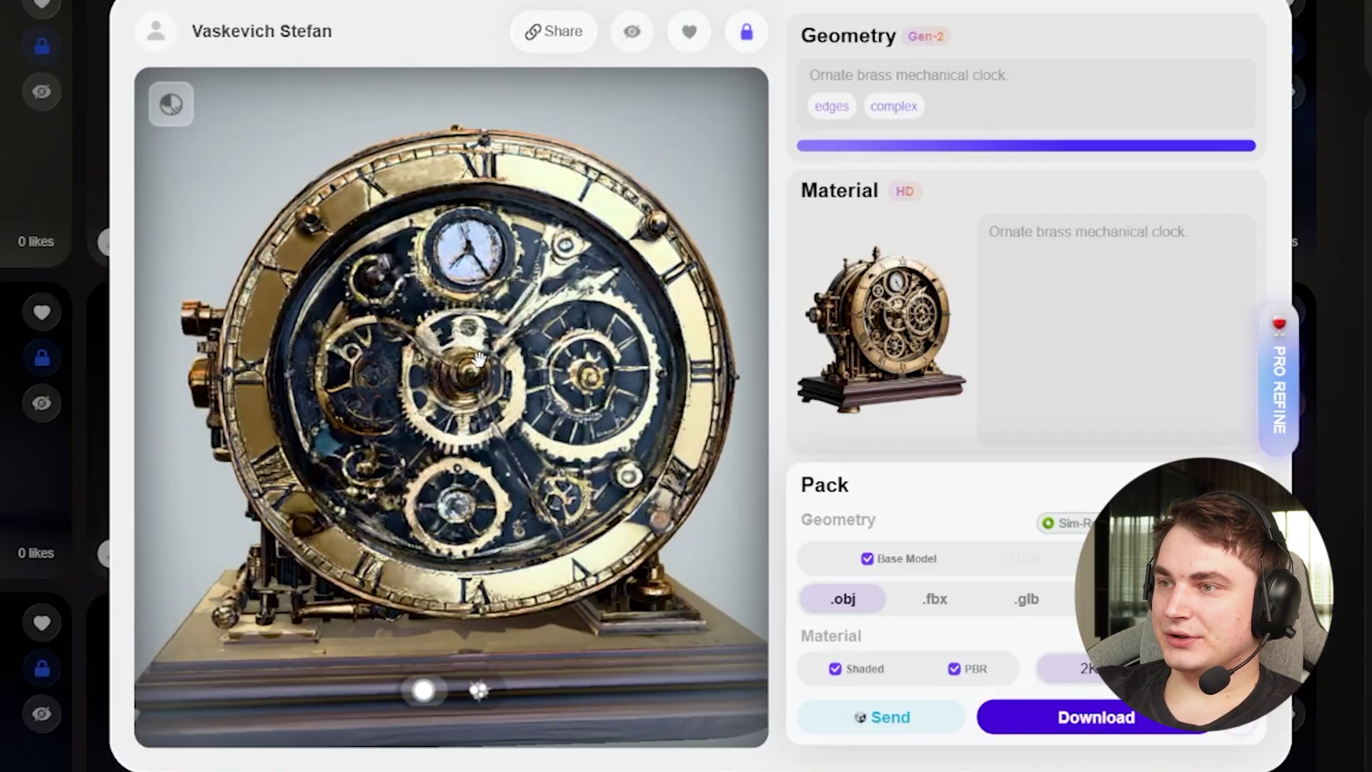
Step: Examine the numerals, gears and reflections on the textured Rodin clock's dial at slightly different angles
drag(565, 390, 535, 368)
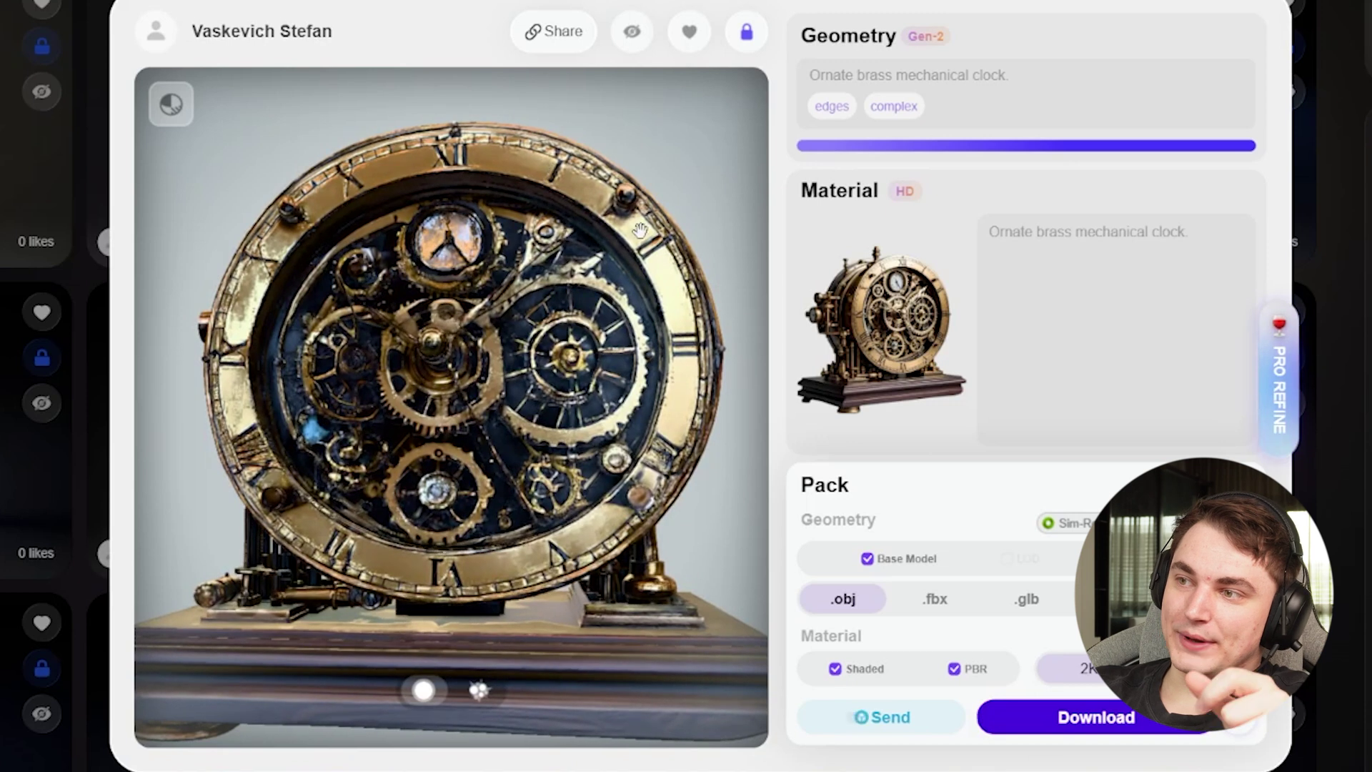
drag(557, 192, 604, 259)
drag(691, 400, 555, 564)
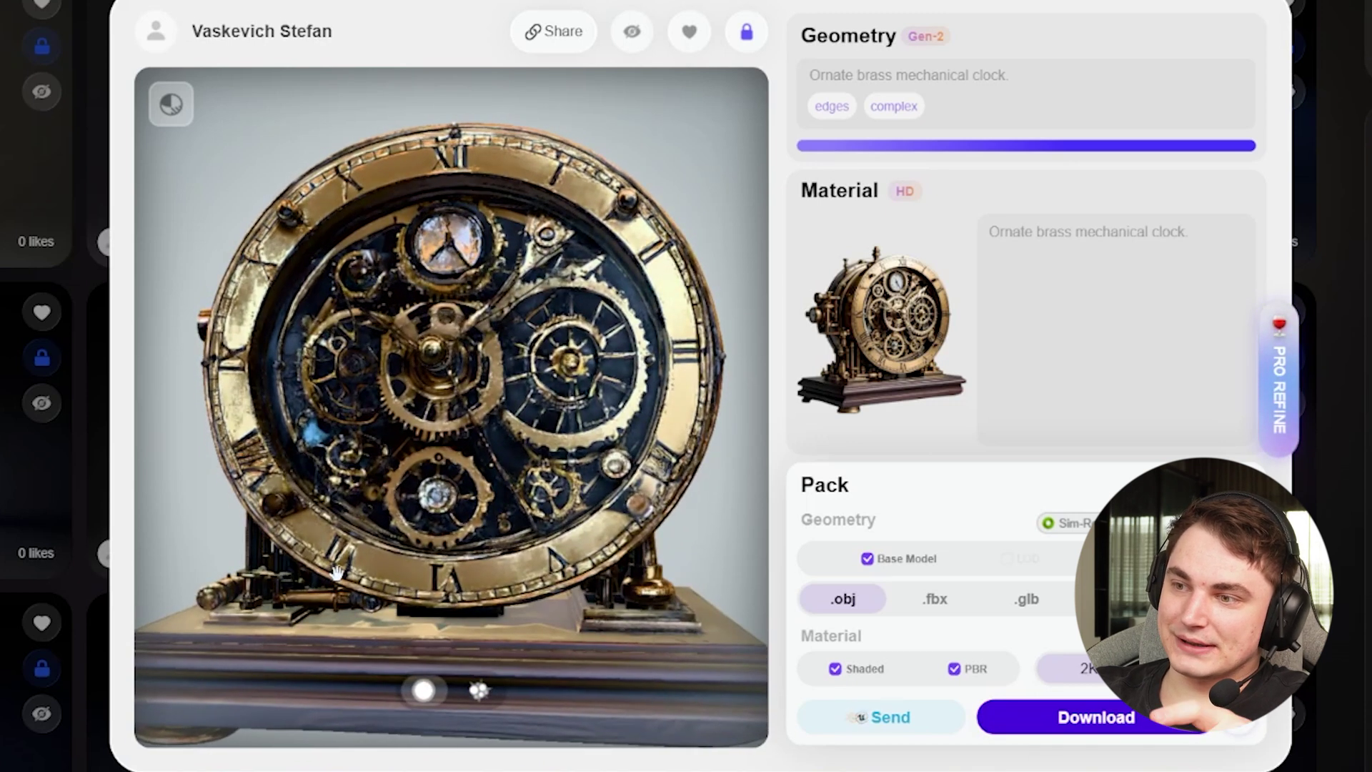
drag(352, 570, 389, 201)
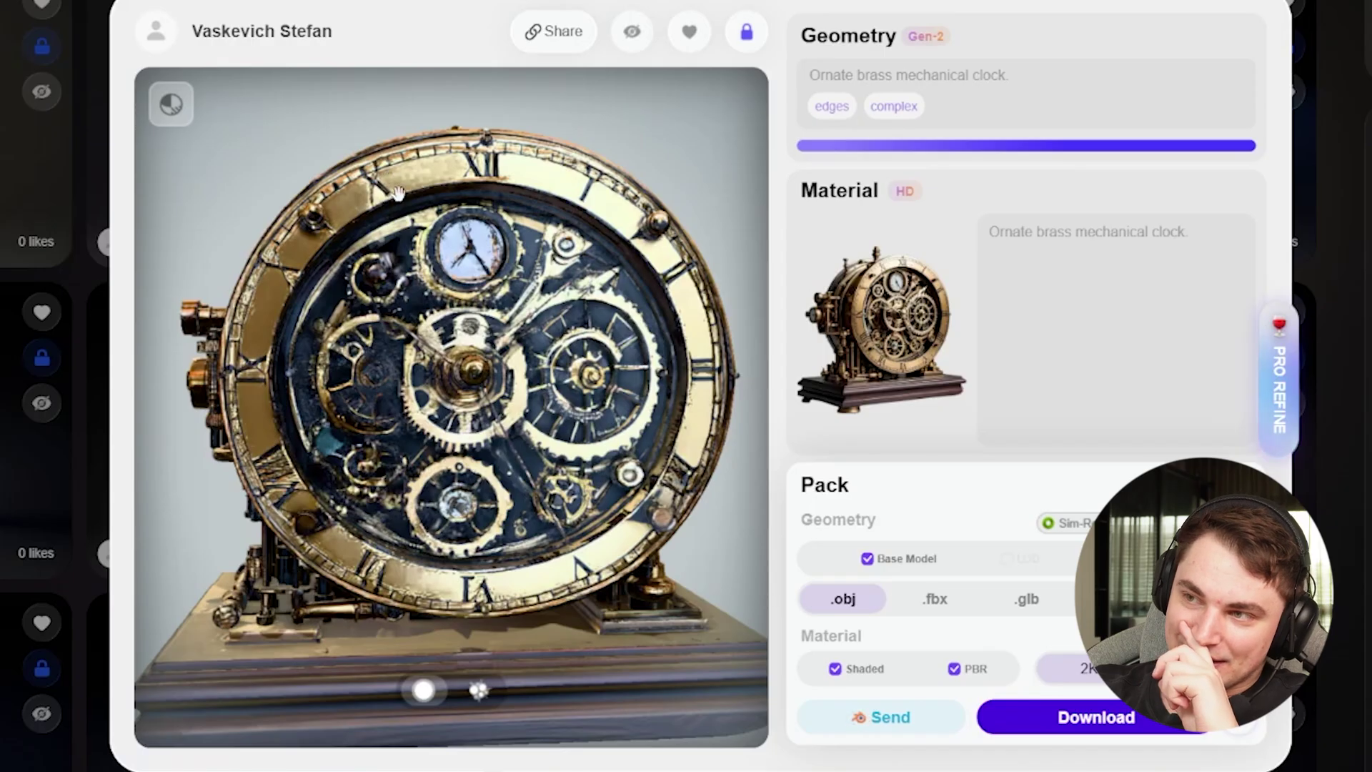
drag(385, 175, 457, 439)
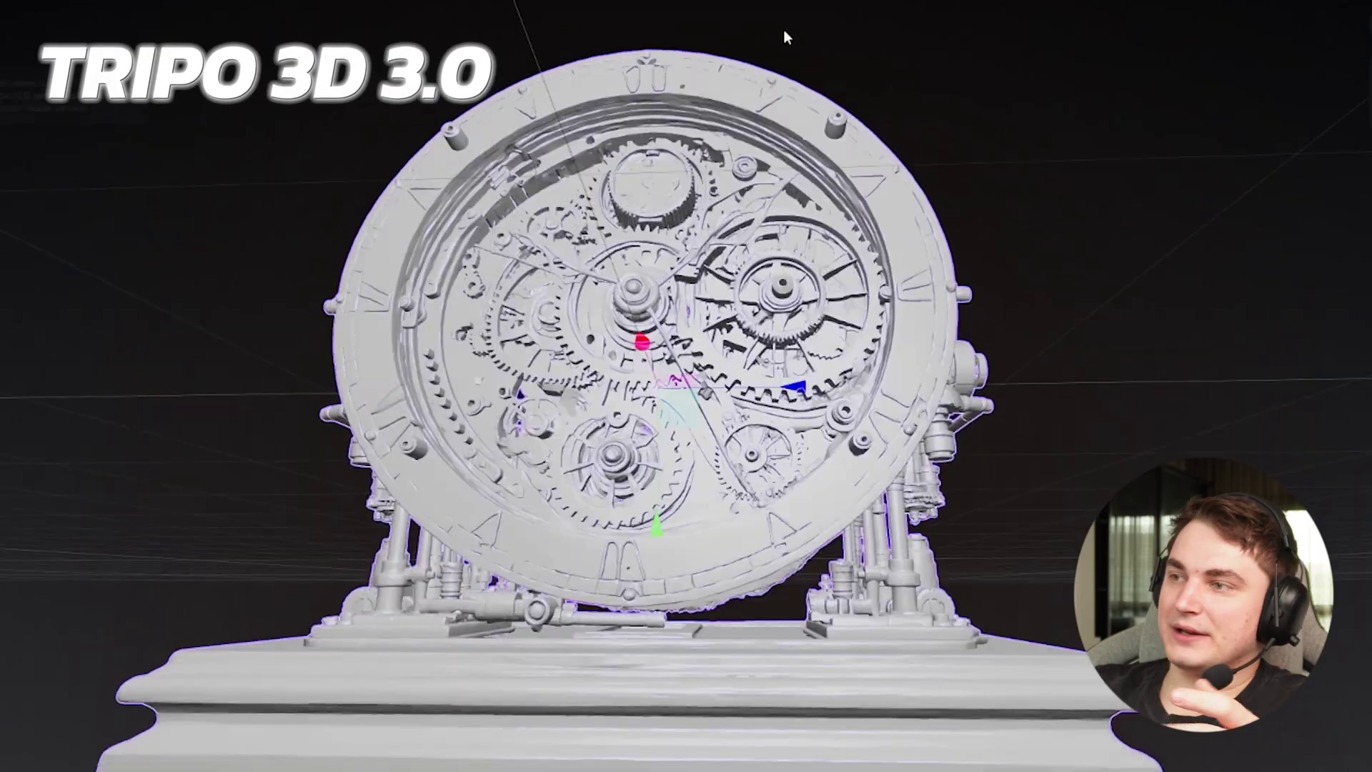
Step: Compare the Tripo clock's untextured geometry with the Hitem 3D version, turning the Hitem texture off
middle_drag(779, 548, 919, 279)
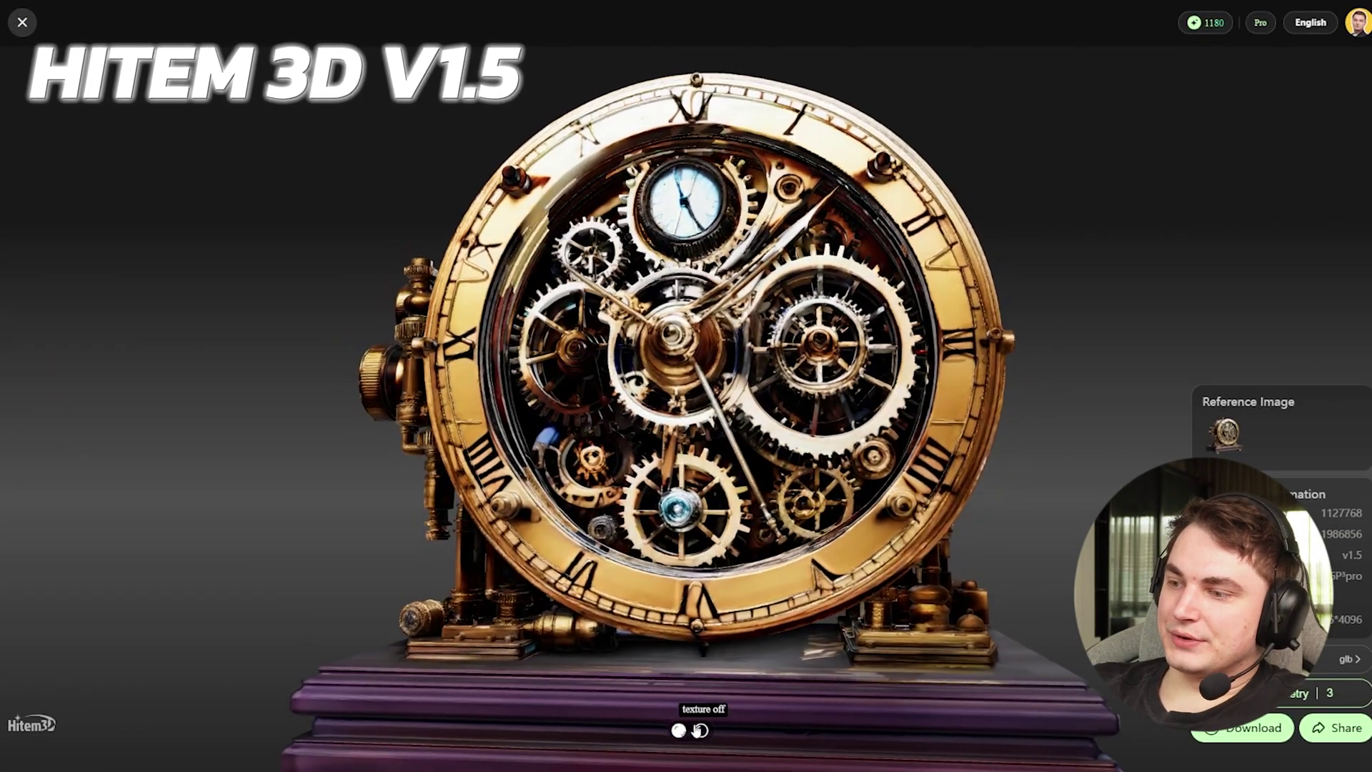
click(700, 729)
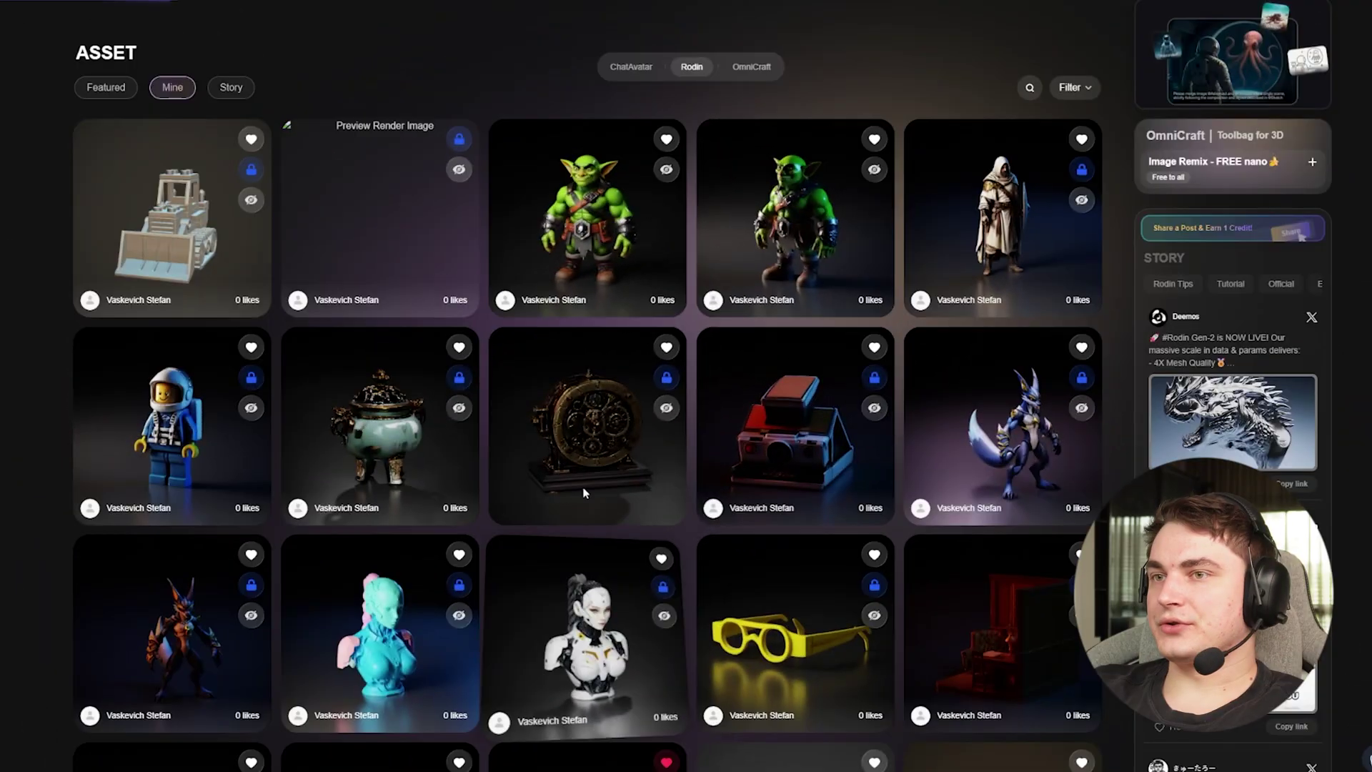
Step: Open the vintage instant camera in the Rodin assets and inspect its front, sides and label text
click(573, 479)
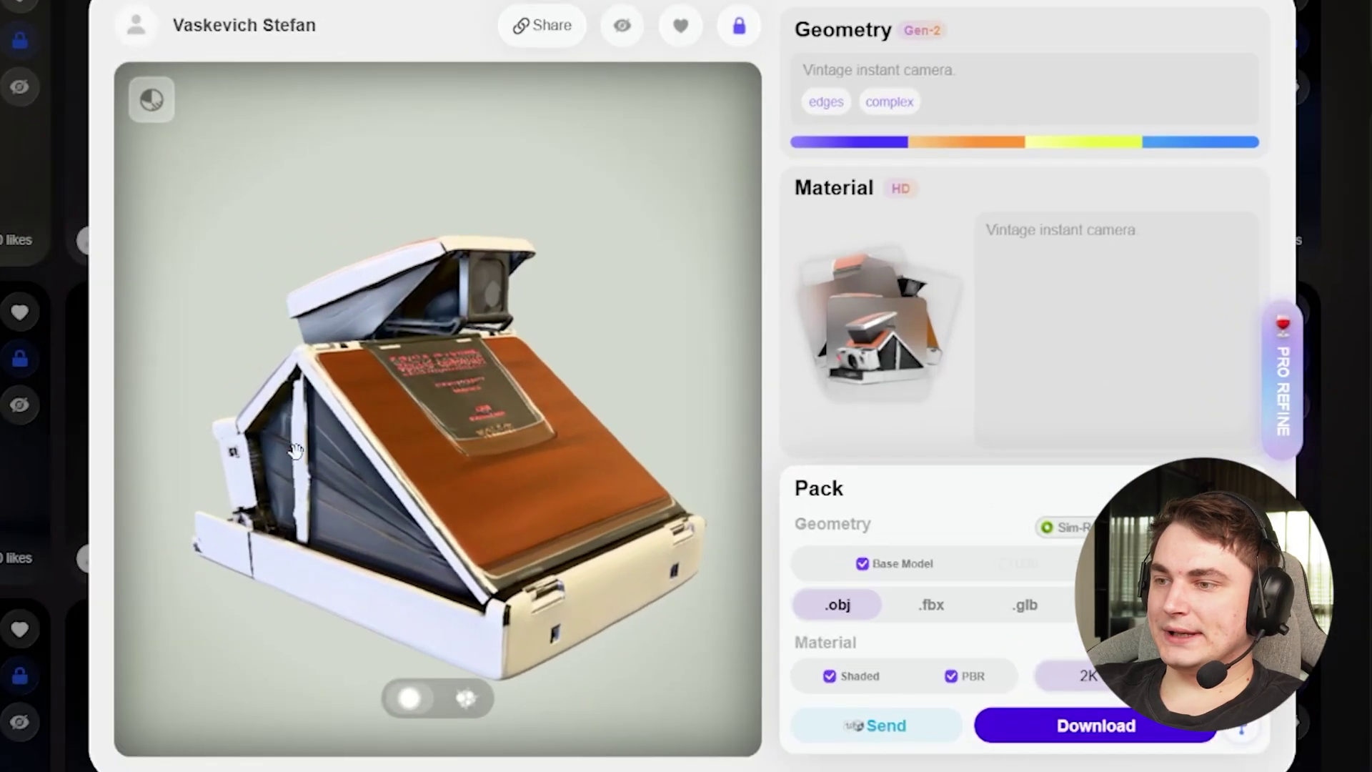
drag(331, 444, 629, 449)
drag(315, 456, 590, 278)
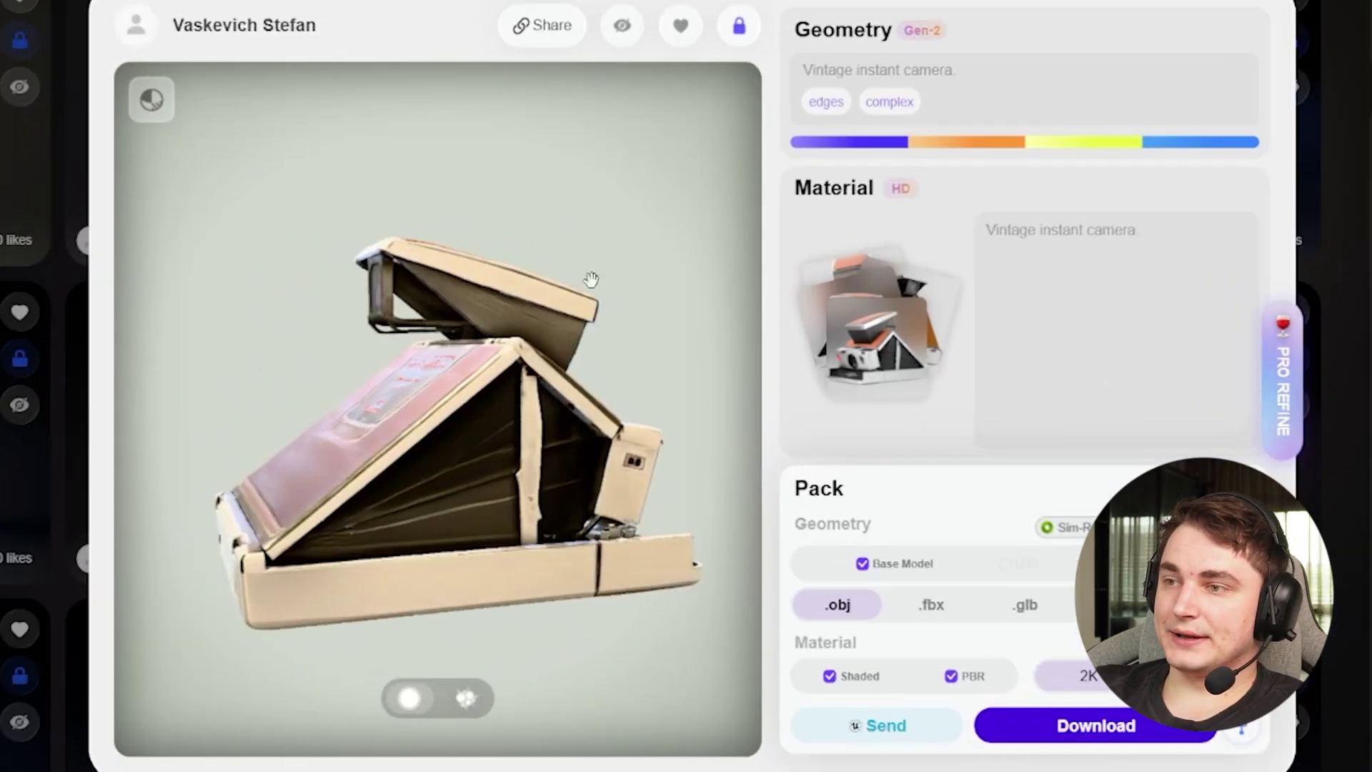
drag(206, 494, 636, 447)
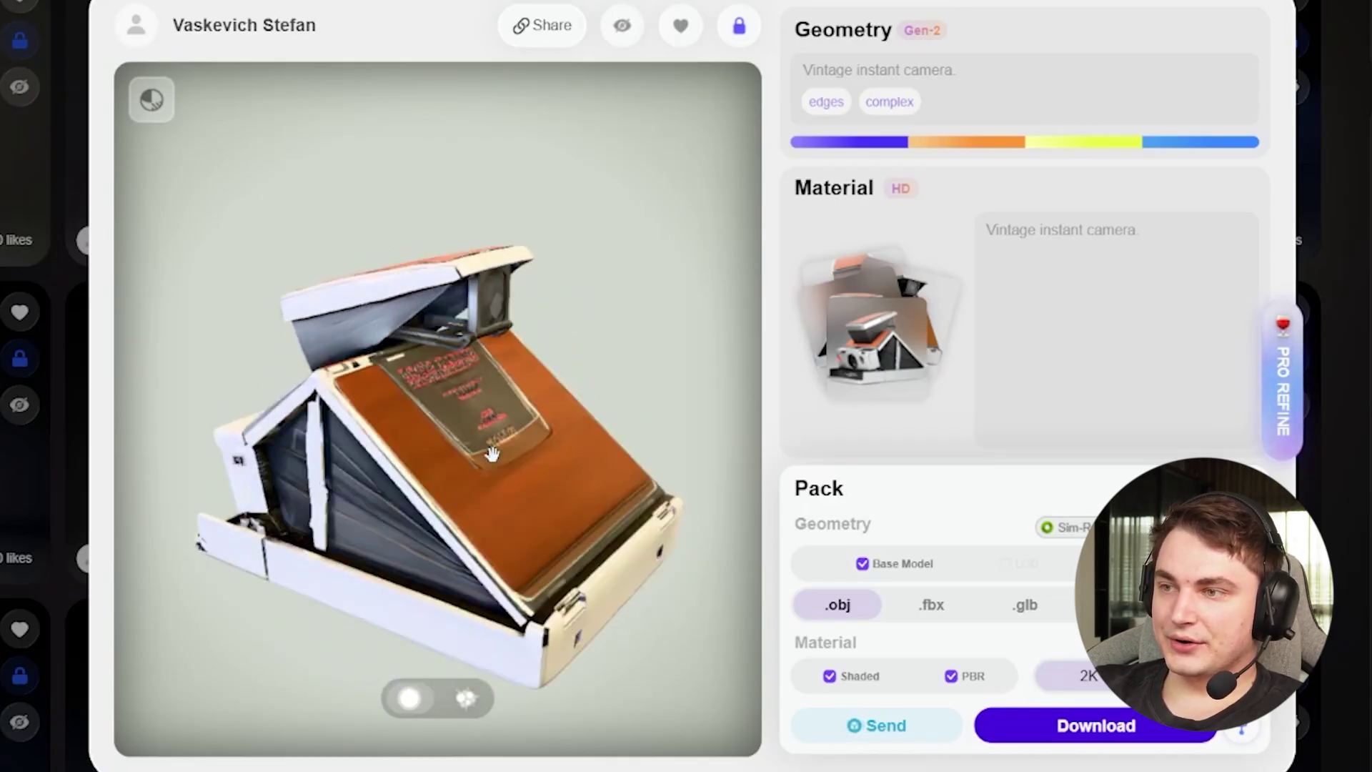
drag(269, 436, 493, 427)
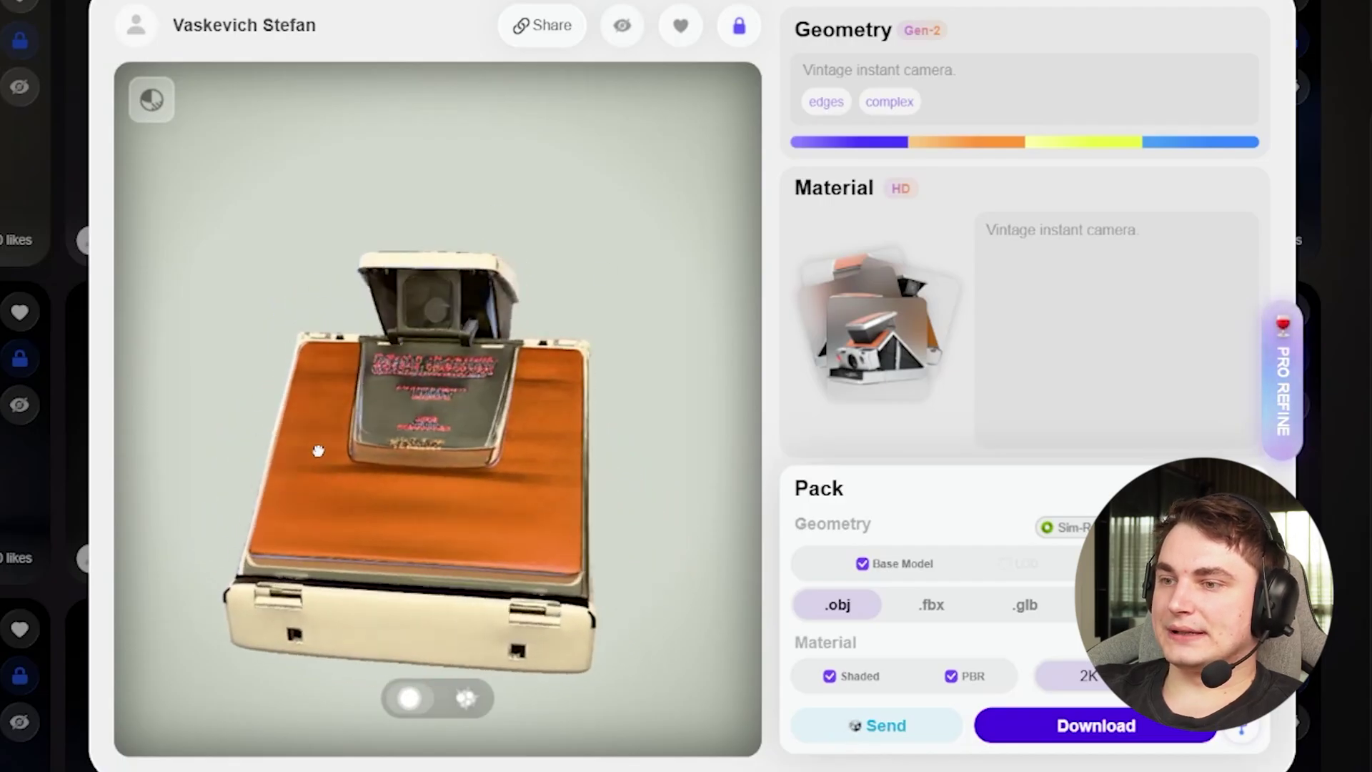
drag(405, 398, 387, 473)
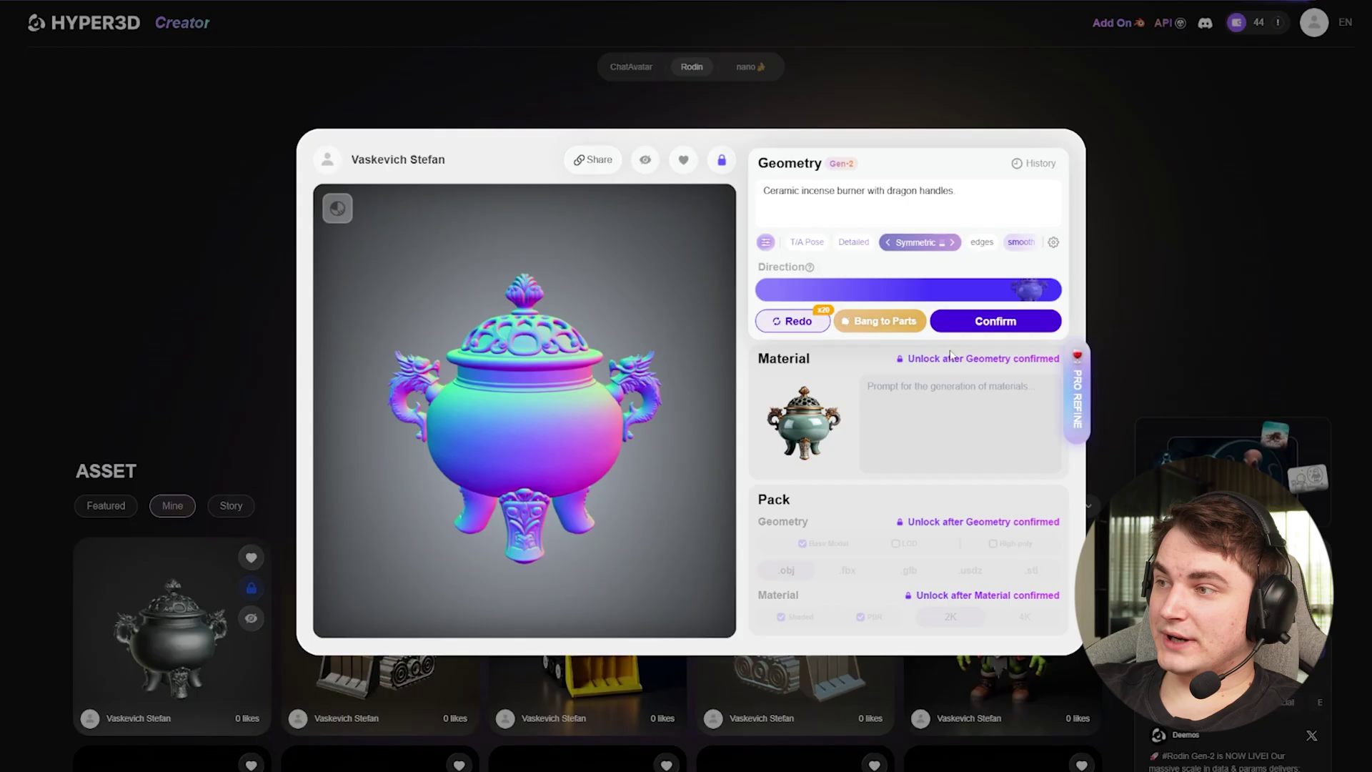
Step: Split the ceramic incense burner's geometry with Bang to Parts, raising the strength setting and generating the separate parts
mouse_move(942, 257)
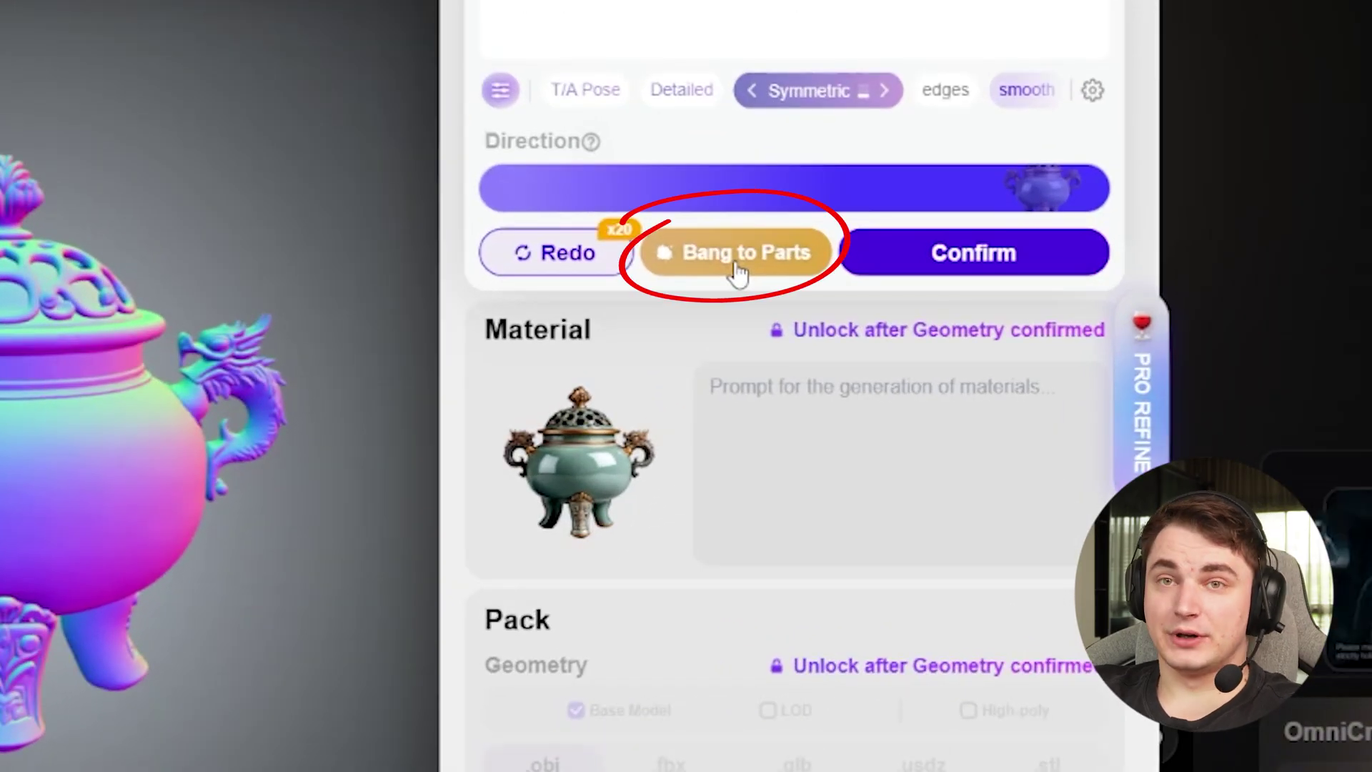
click(738, 272)
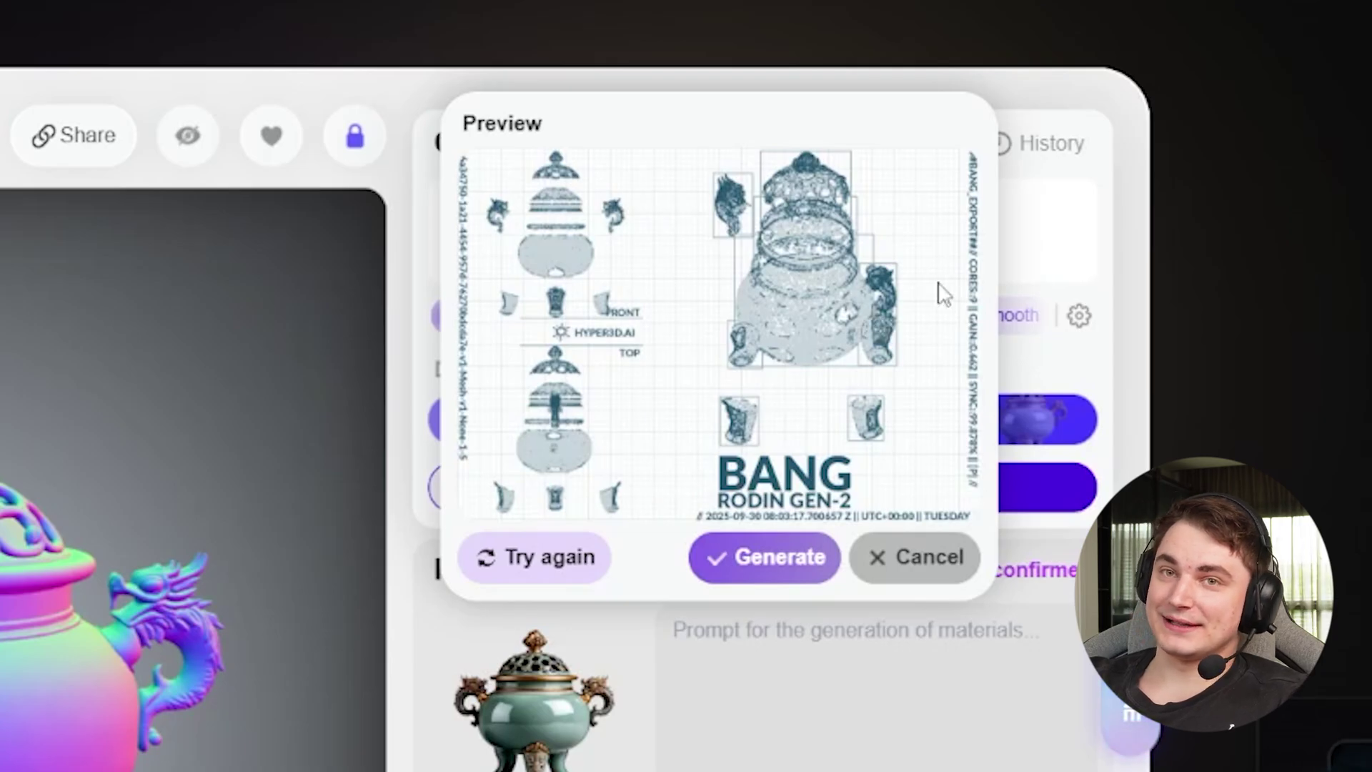
mouse_move(535, 568)
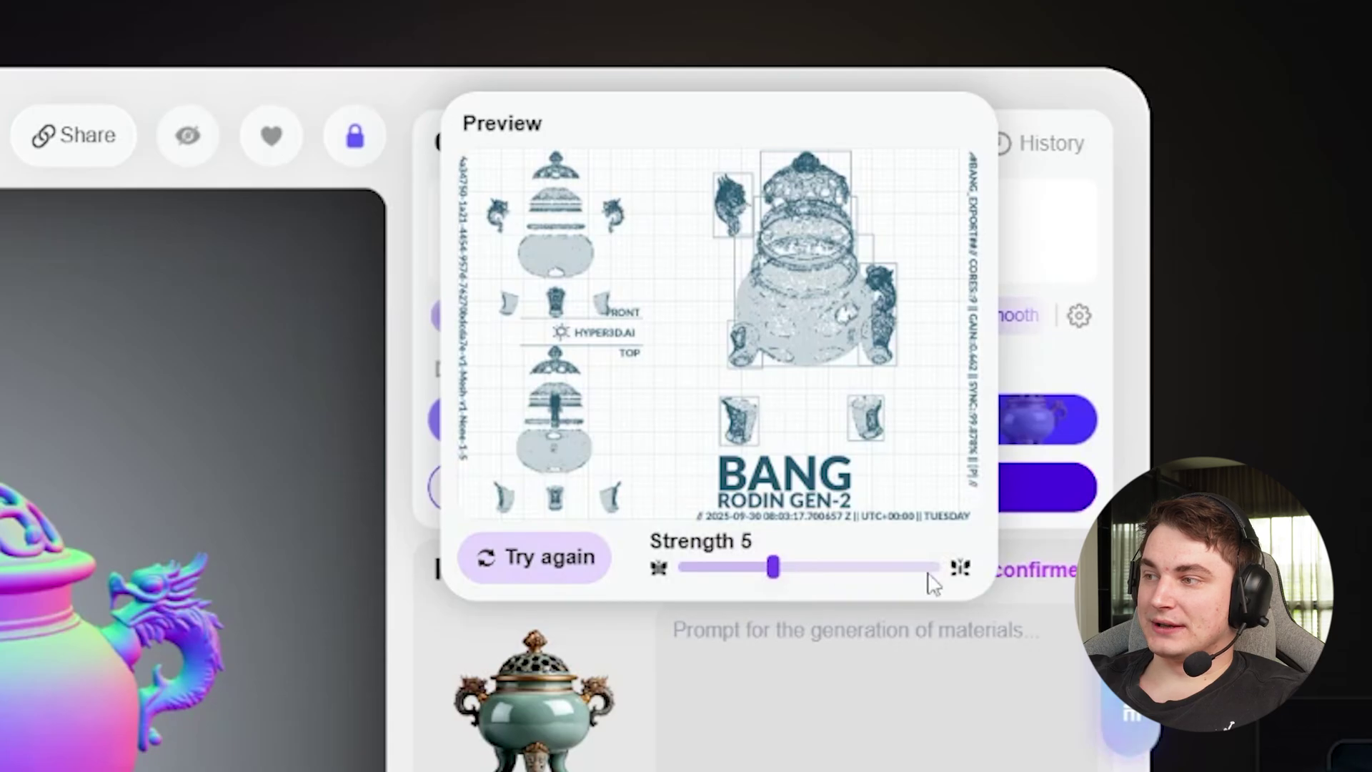
drag(774, 568, 888, 571)
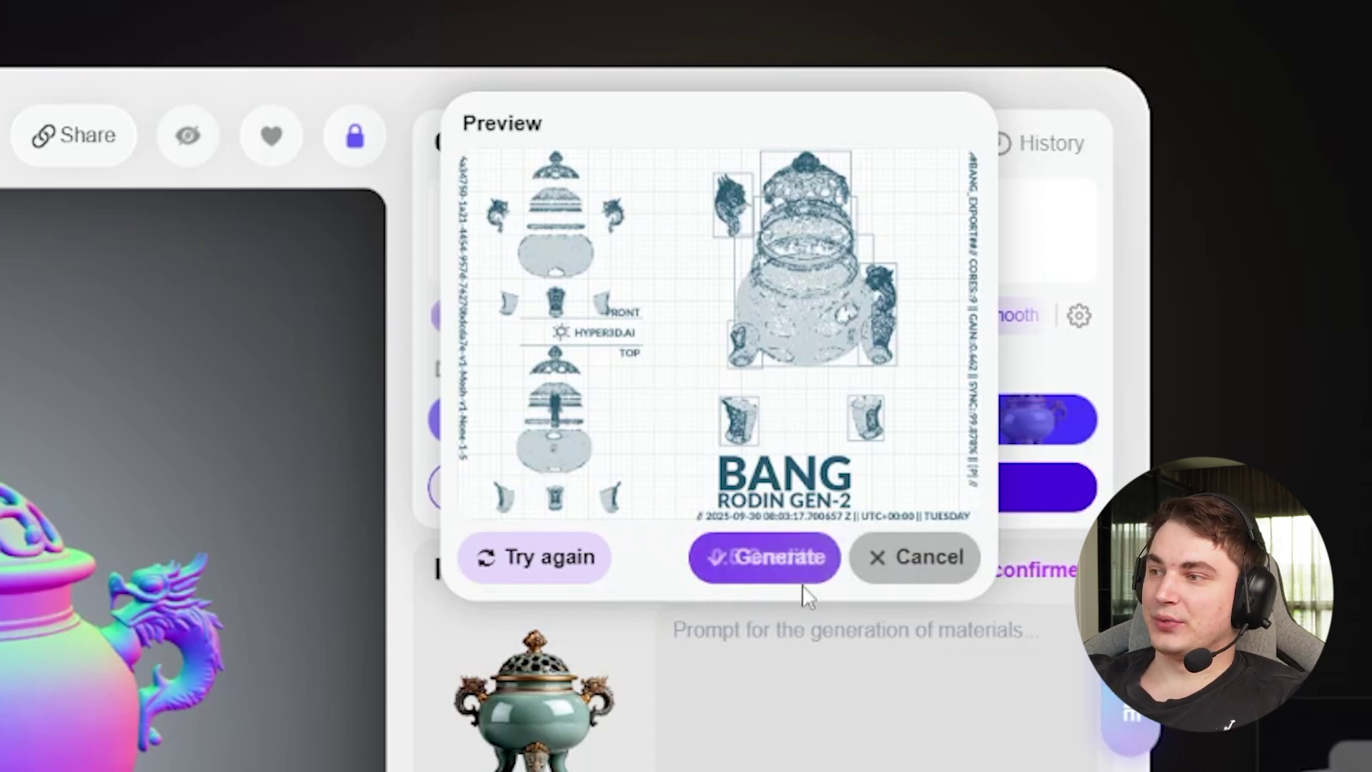
click(745, 571)
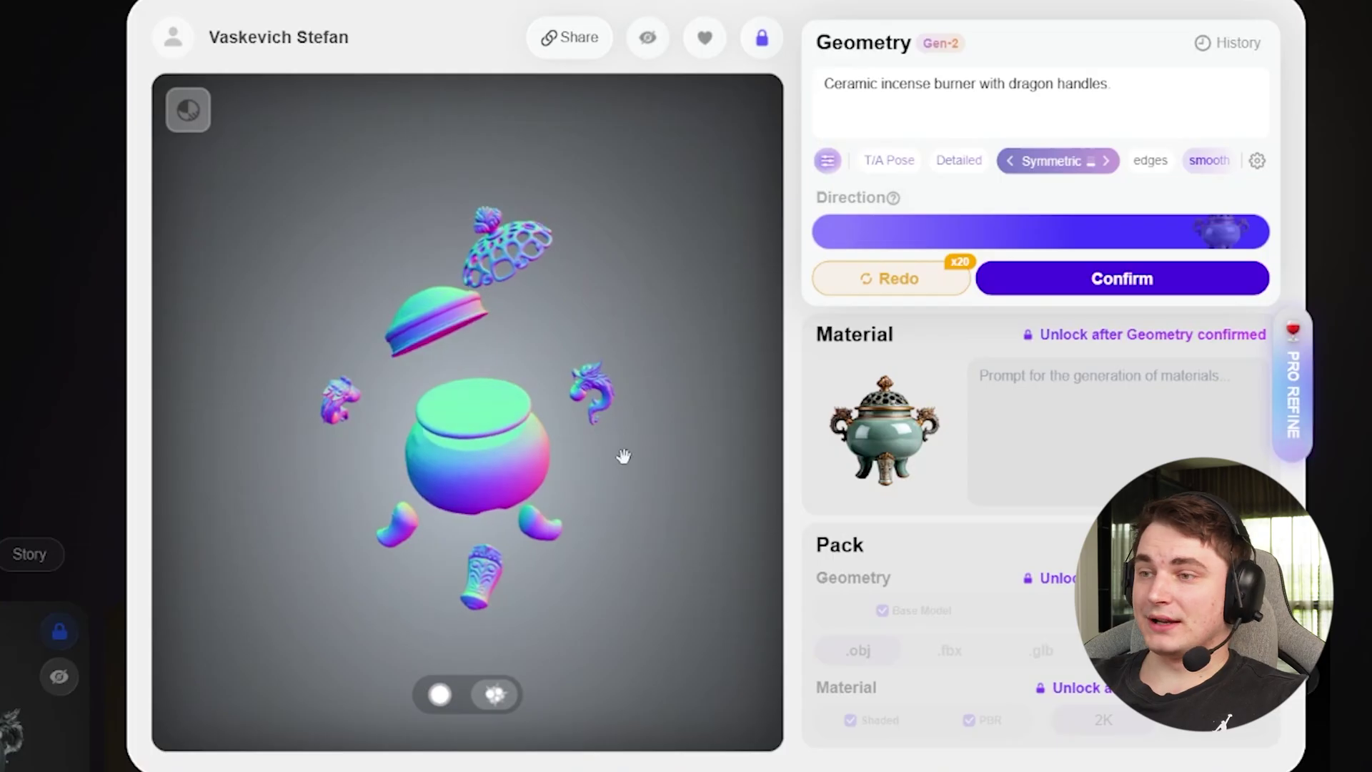
Step: Select the burner's pierced lid and other separated parts in turn to check their Refine and Bang options, and clear the selection
click(498, 251)
click(606, 303)
click(512, 250)
drag(489, 490, 321, 582)
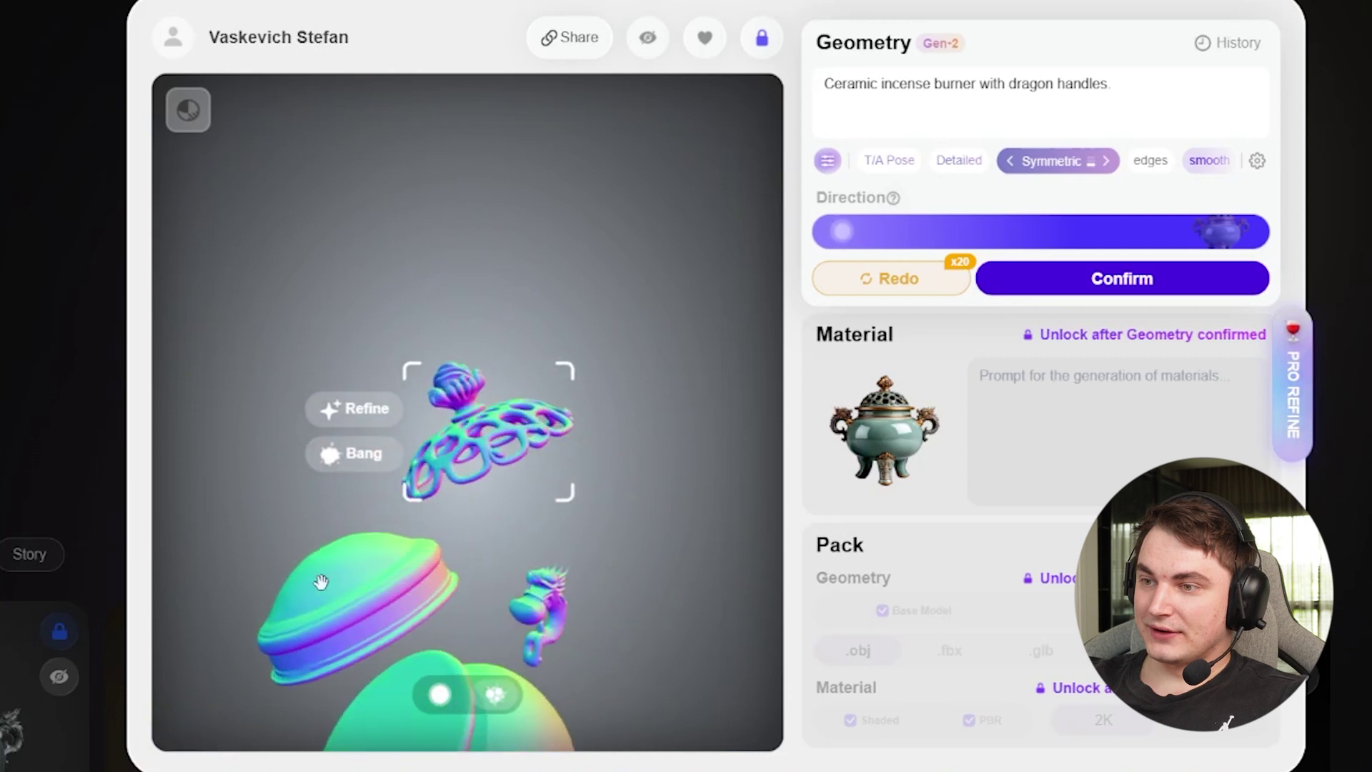
click(320, 581)
click(594, 579)
click(270, 314)
Step: Compare the incense burner's assembled and exploded views, examining both from different sides
click(439, 694)
drag(706, 446, 502, 465)
click(493, 696)
drag(528, 589, 626, 574)
drag(459, 466, 554, 533)
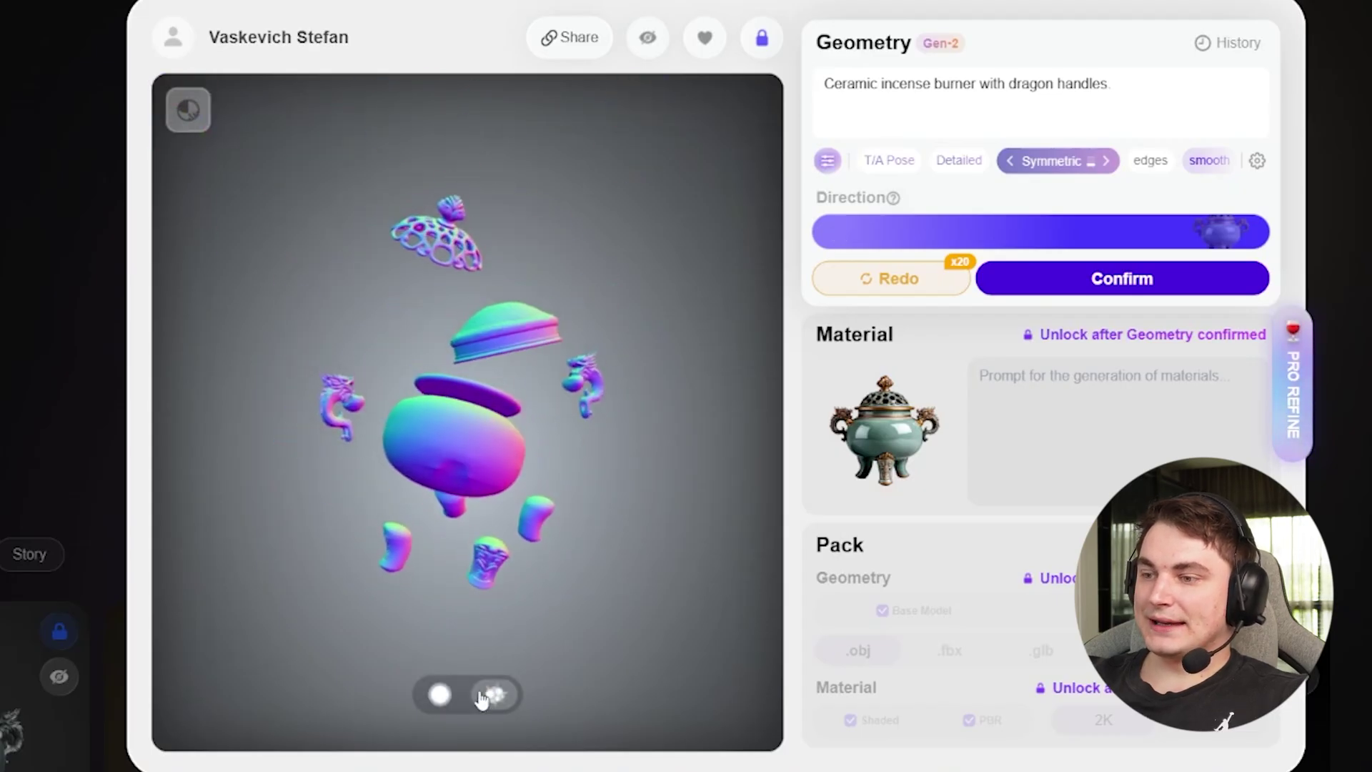
Step: Split the incense burner's separated pierced lid further with Bang and generate its parts
click(446, 698)
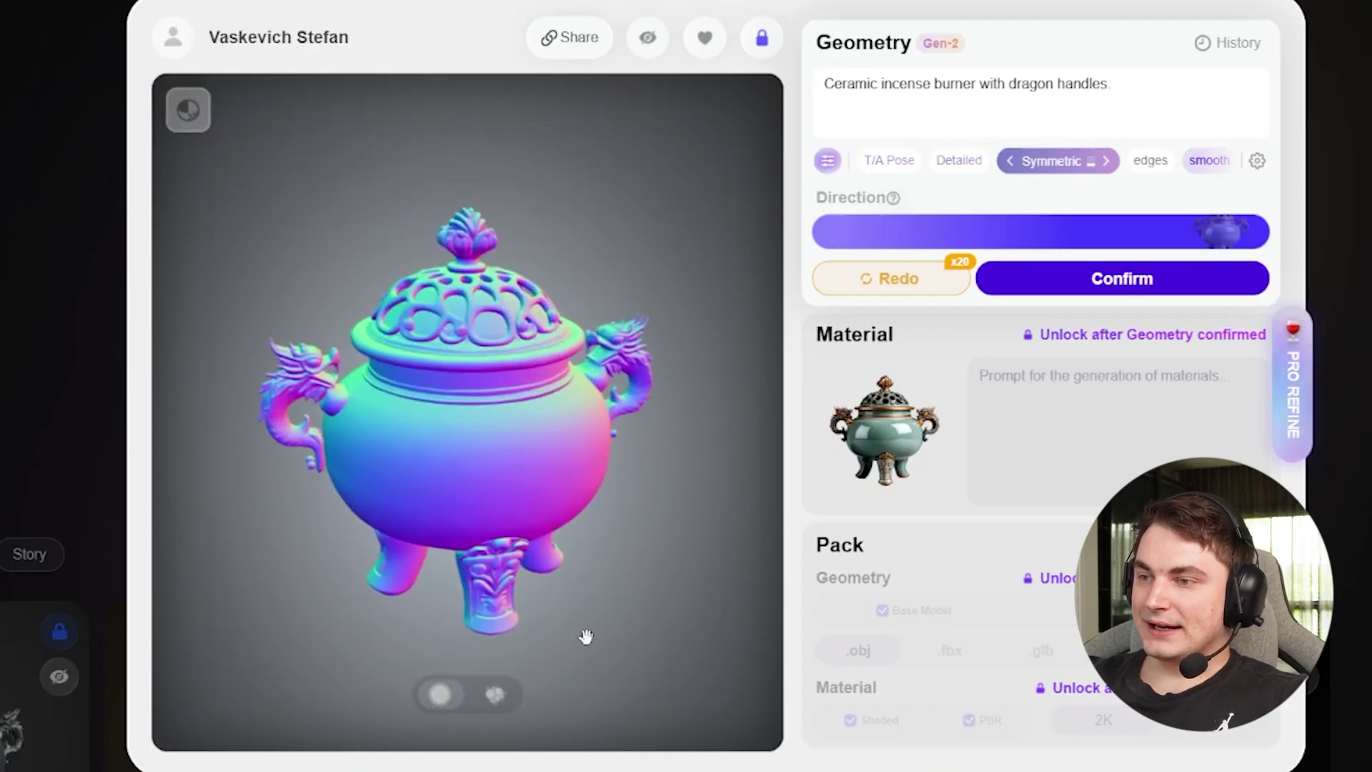
click(494, 695)
drag(300, 487, 407, 490)
click(444, 296)
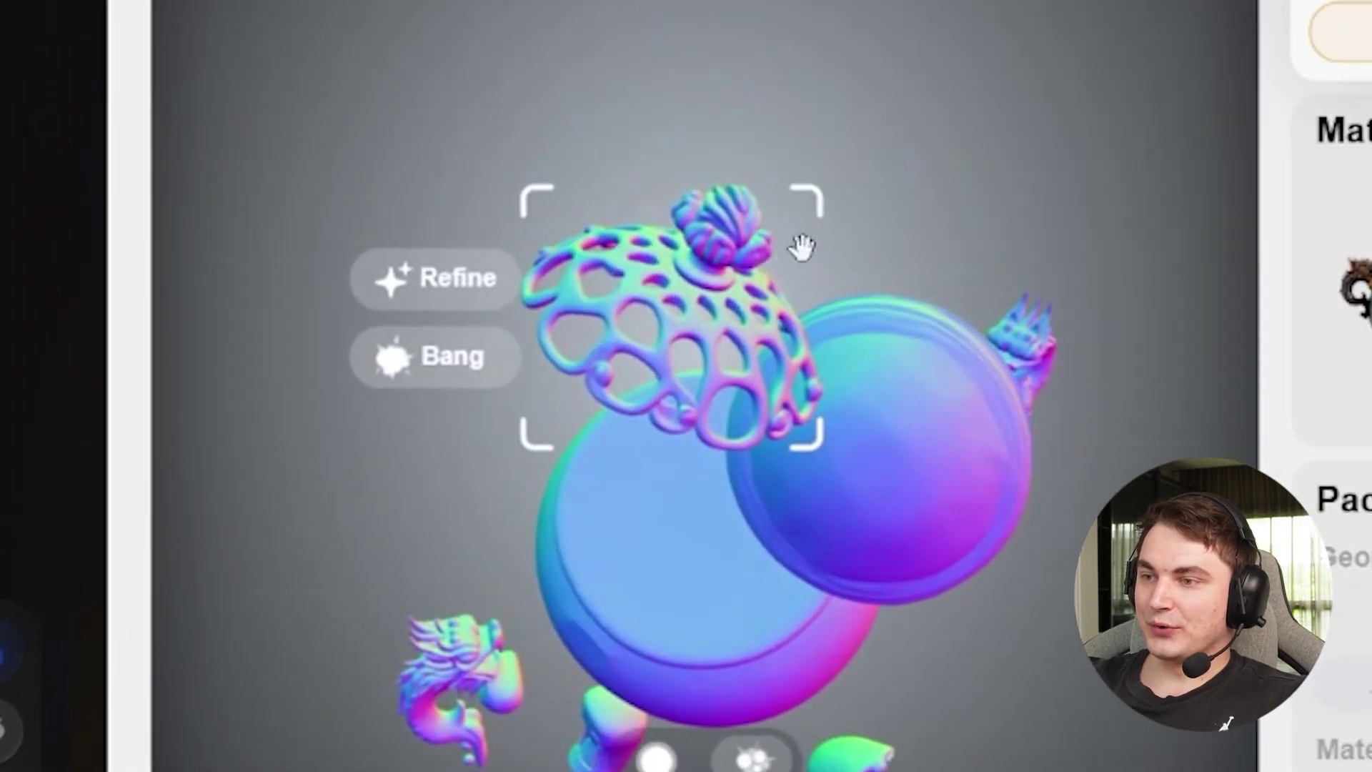
drag(802, 246, 685, 360)
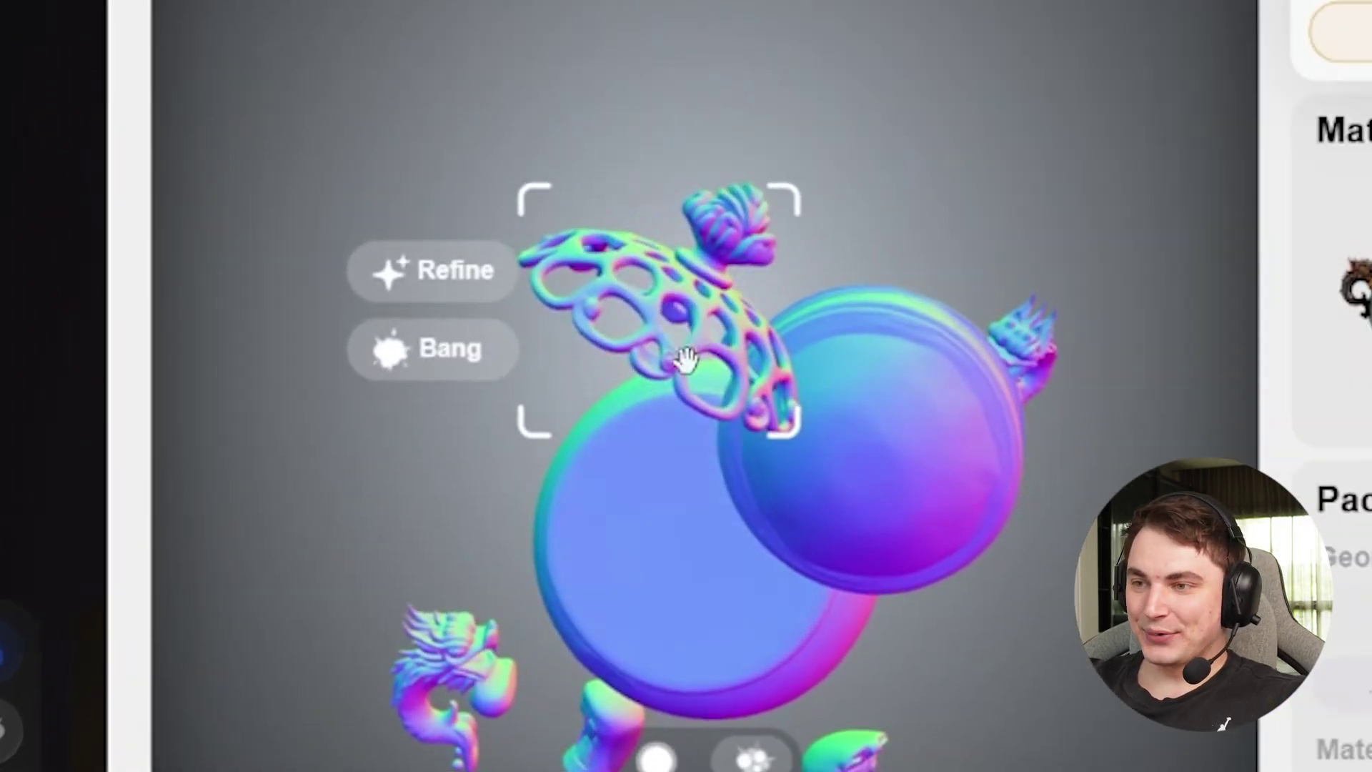
click(432, 348)
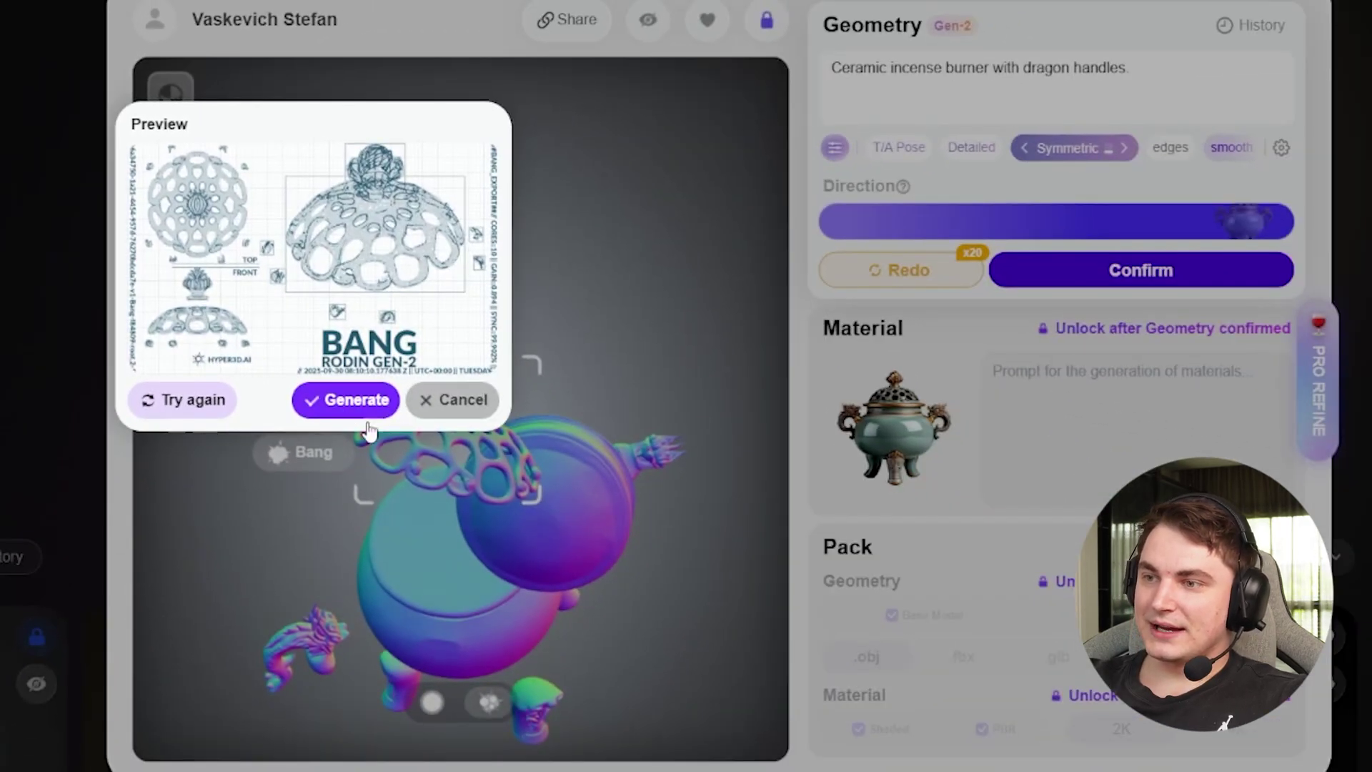
click(511, 596)
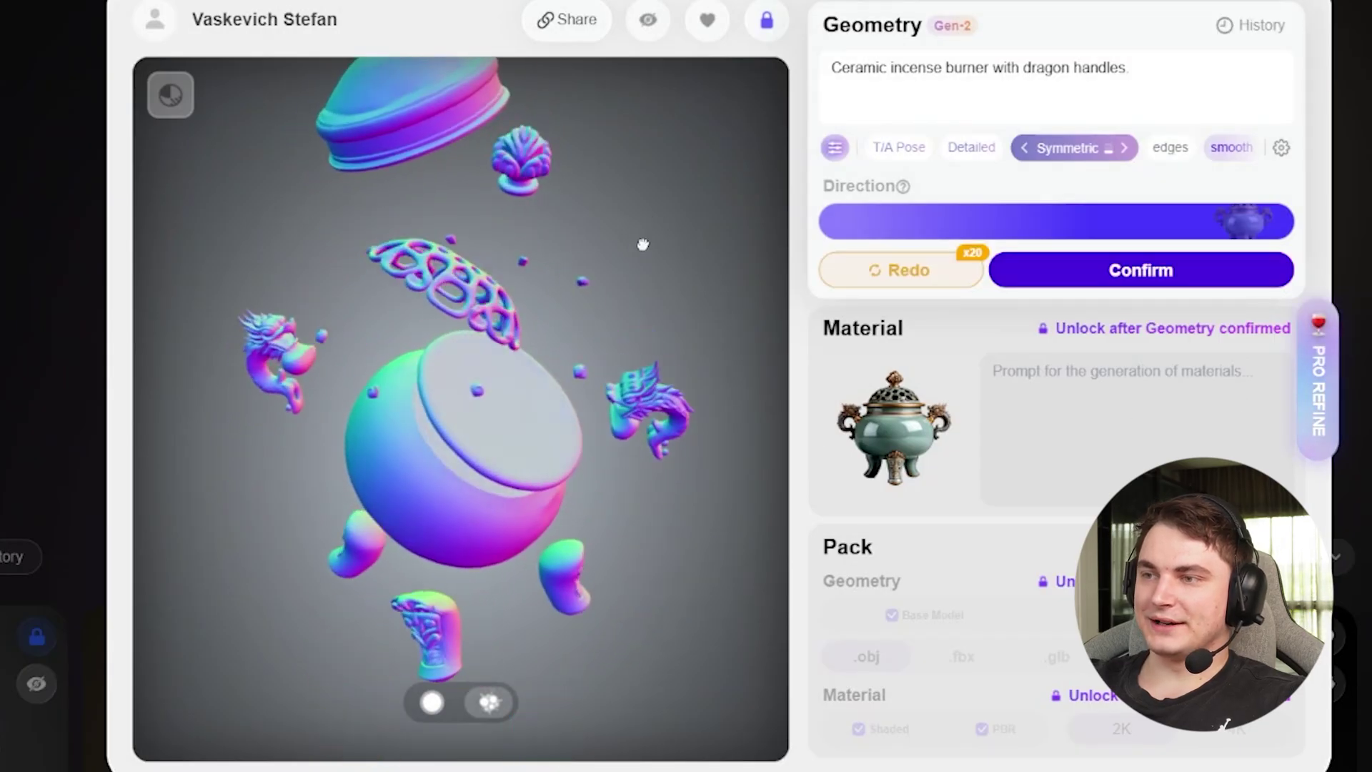
Step: Examine the lid's newly separated knob, lattice and small beads in the exploded view, up close and from a distance
click(425, 388)
click(336, 275)
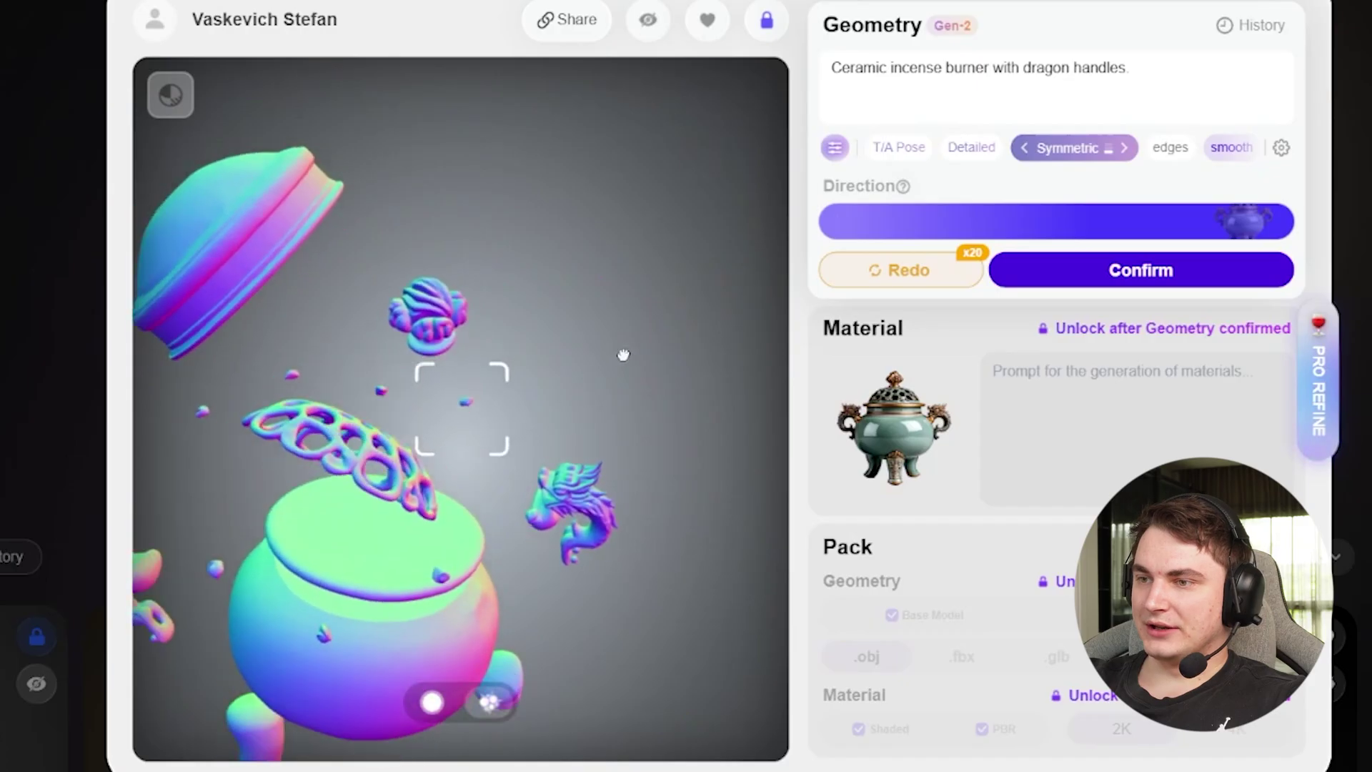
scroll(624, 355, down, 3)
scroll(366, 410, up, 3)
drag(367, 410, 452, 394)
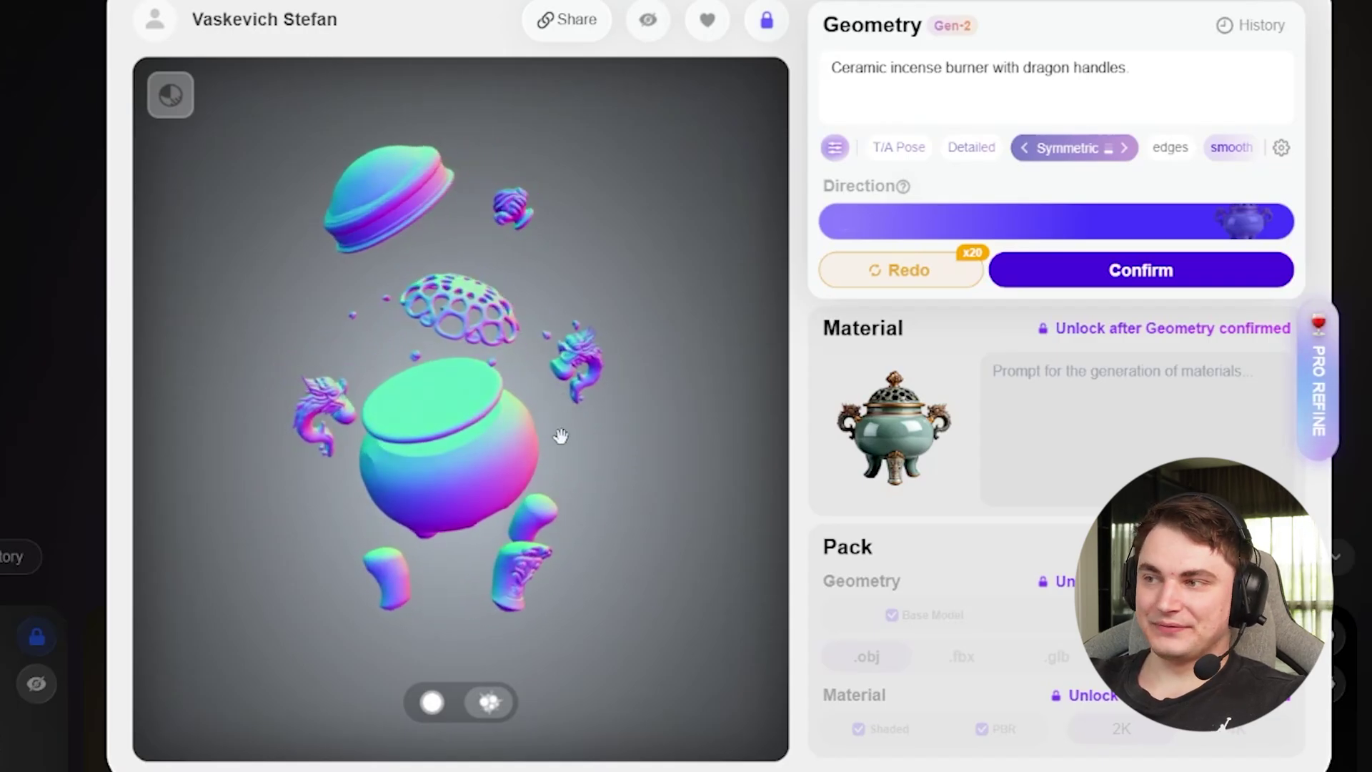
Step: Confirm the incense burner's split geometry and generate its HD material from the reference image
click(1141, 270)
click(1143, 270)
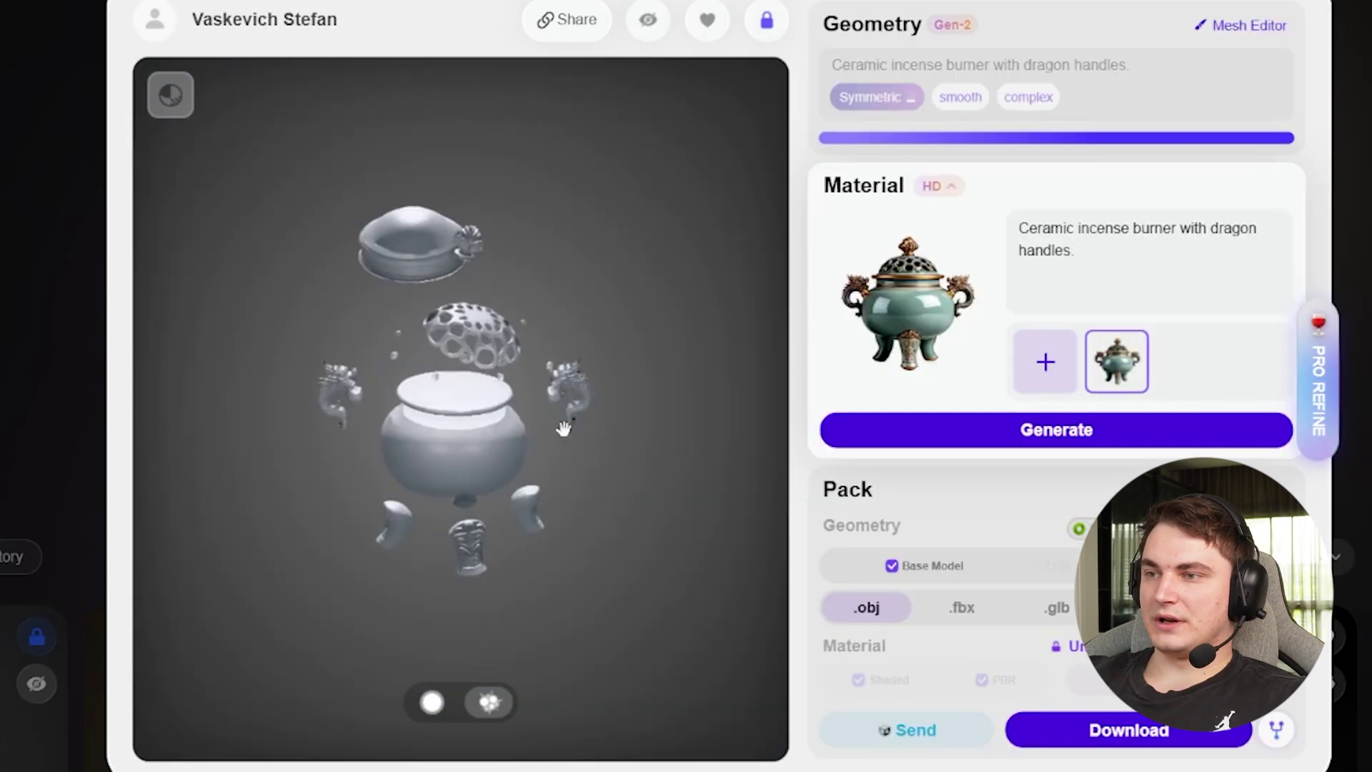
click(1083, 431)
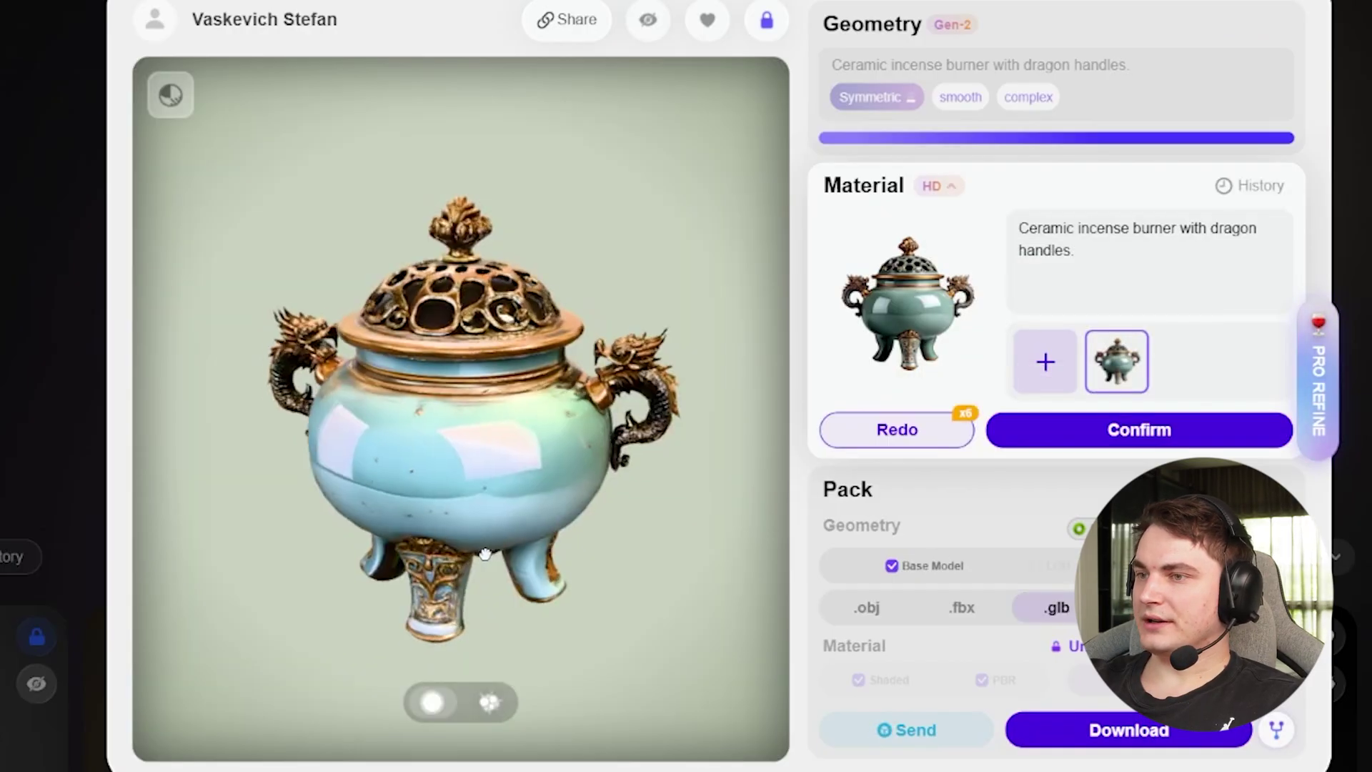
Step: Check the textured incense burner from several sides and confirm its material
drag(511, 443, 550, 407)
scroll(358, 398, up, 3)
drag(358, 398, 707, 398)
scroll(352, 438, down, 3)
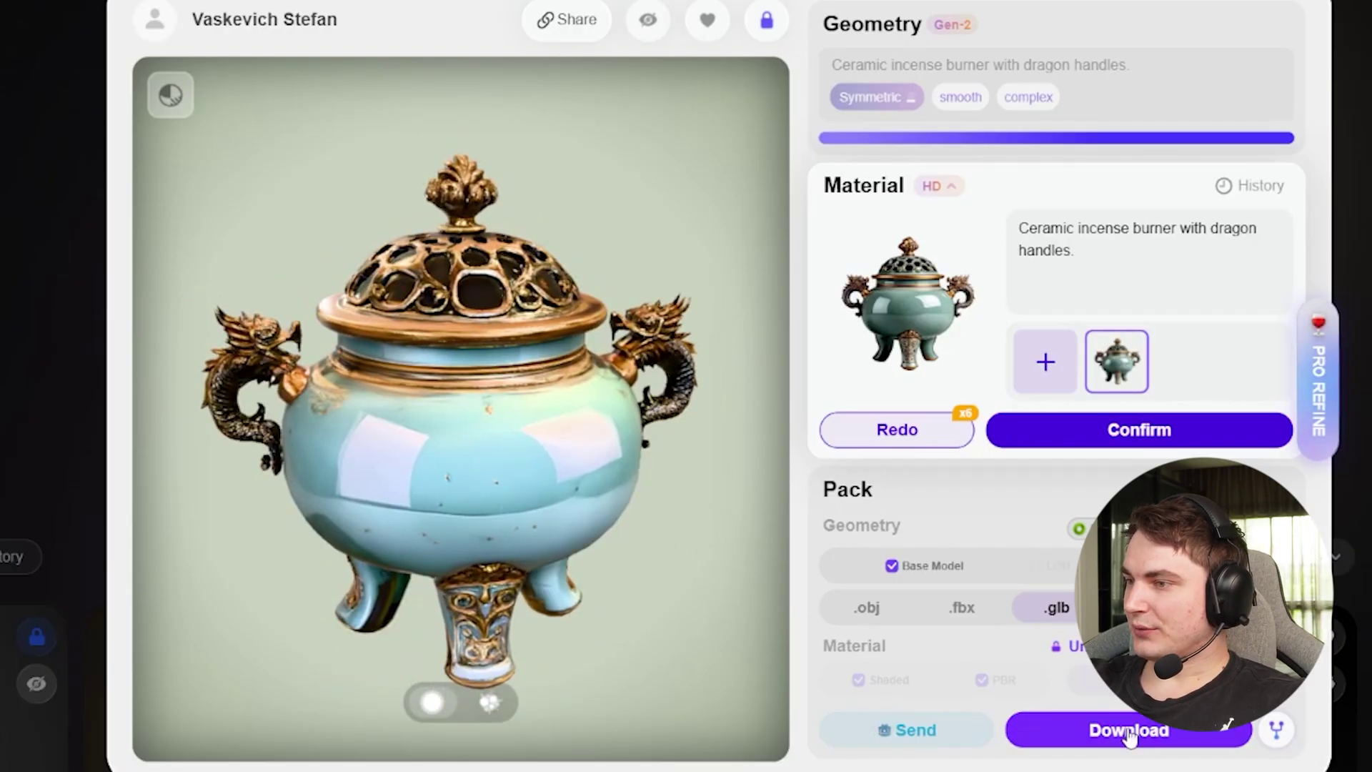
click(1110, 423)
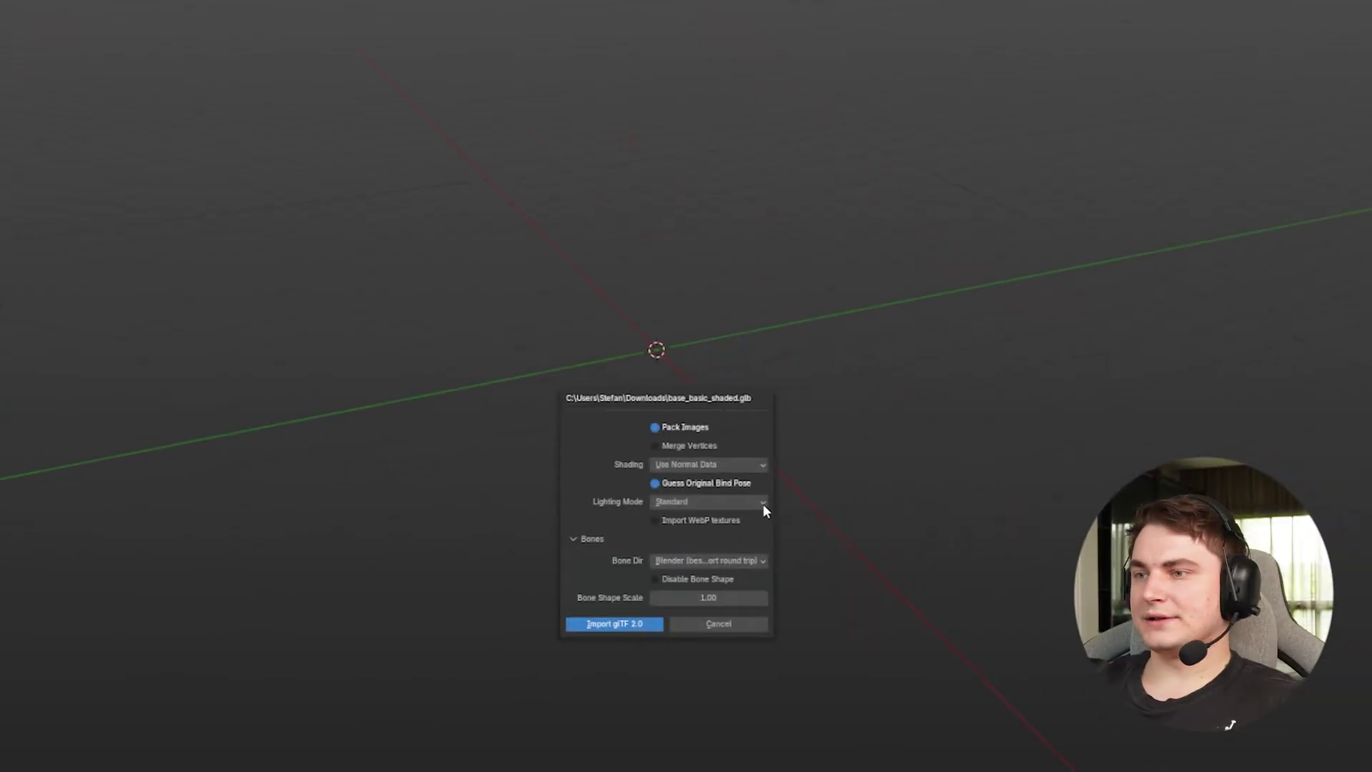
Step: Import base_basic_shaded.glb into Blender with the default glTF options and expand the ROOT hierarchy to list its parts
key(Return)
scroll(643, 343, up, 5)
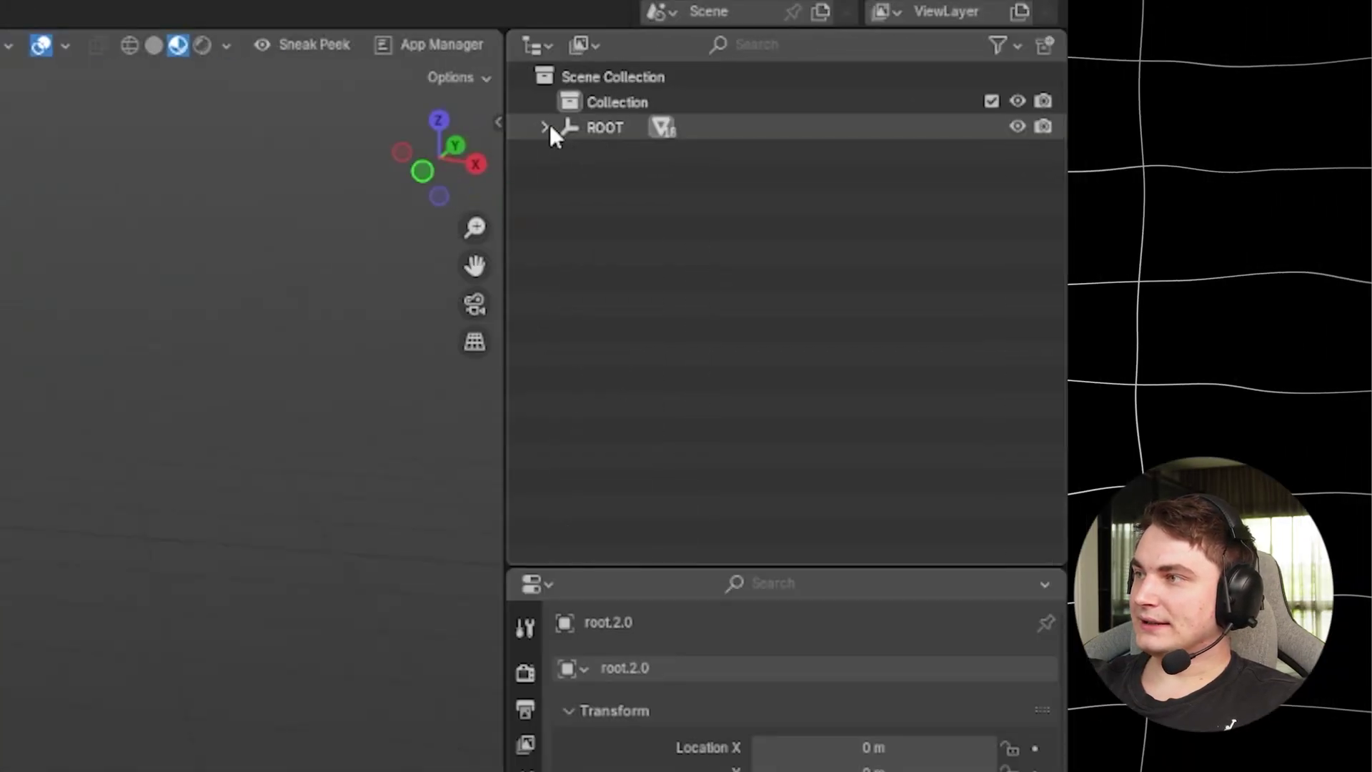
click(547, 129)
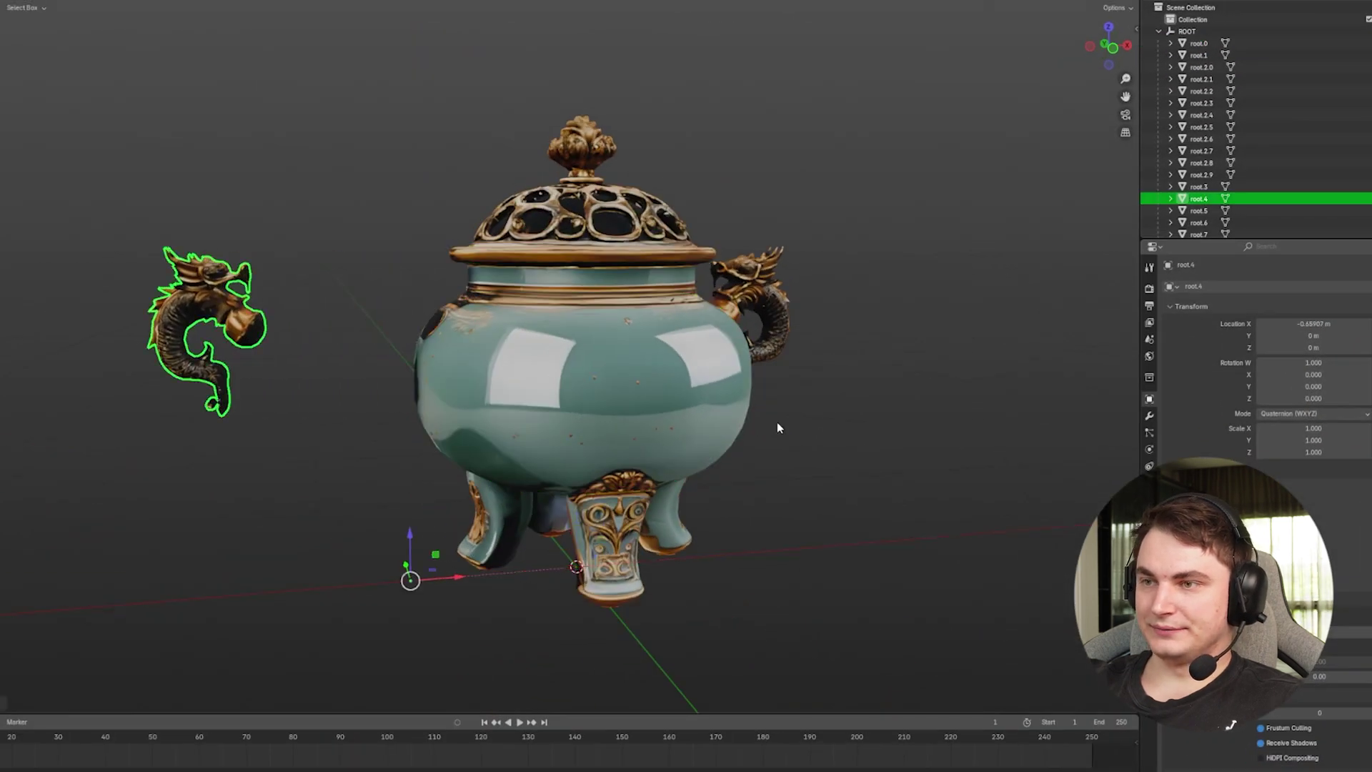
Step: Move the second dragon handle outward from the burner's body by about 0.8 m along X
middle_drag(778, 427, 711, 427)
click(747, 318)
drag(561, 580, 796, 610)
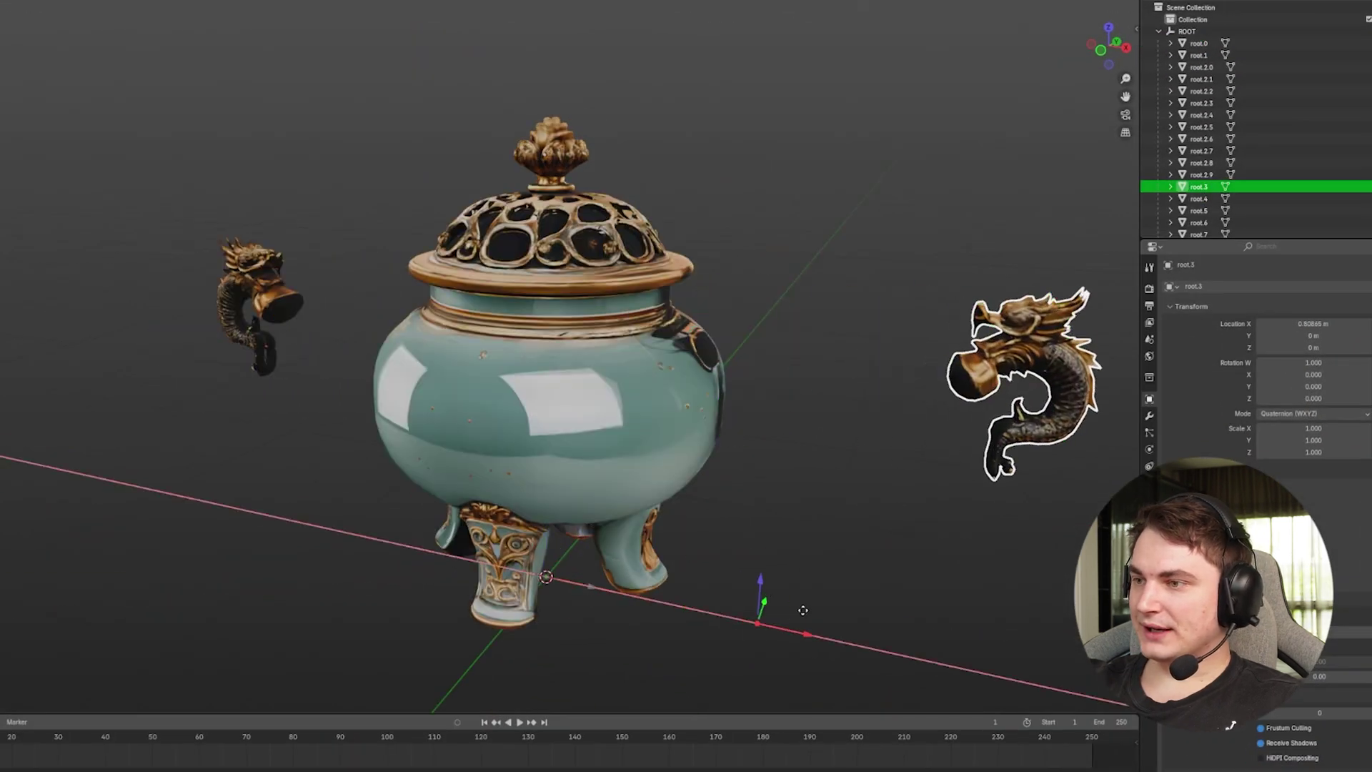
middle_drag(796, 609, 750, 601)
Step: Pull the burner's front foot outward along Y and the right foot outward along X, away from the body
click(383, 540)
middle_drag(383, 539, 353, 536)
drag(516, 575, 383, 594)
click(583, 549)
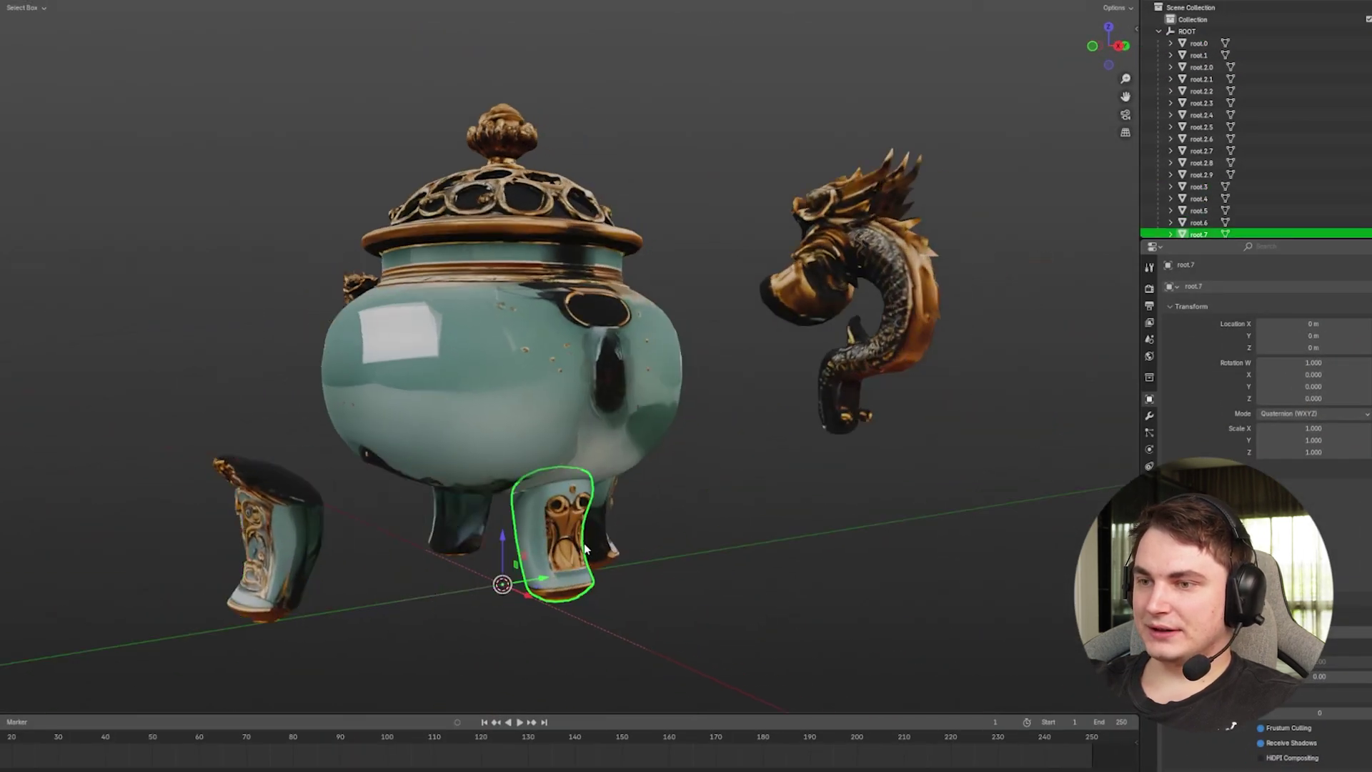
middle_drag(583, 548, 725, 558)
drag(595, 559, 739, 560)
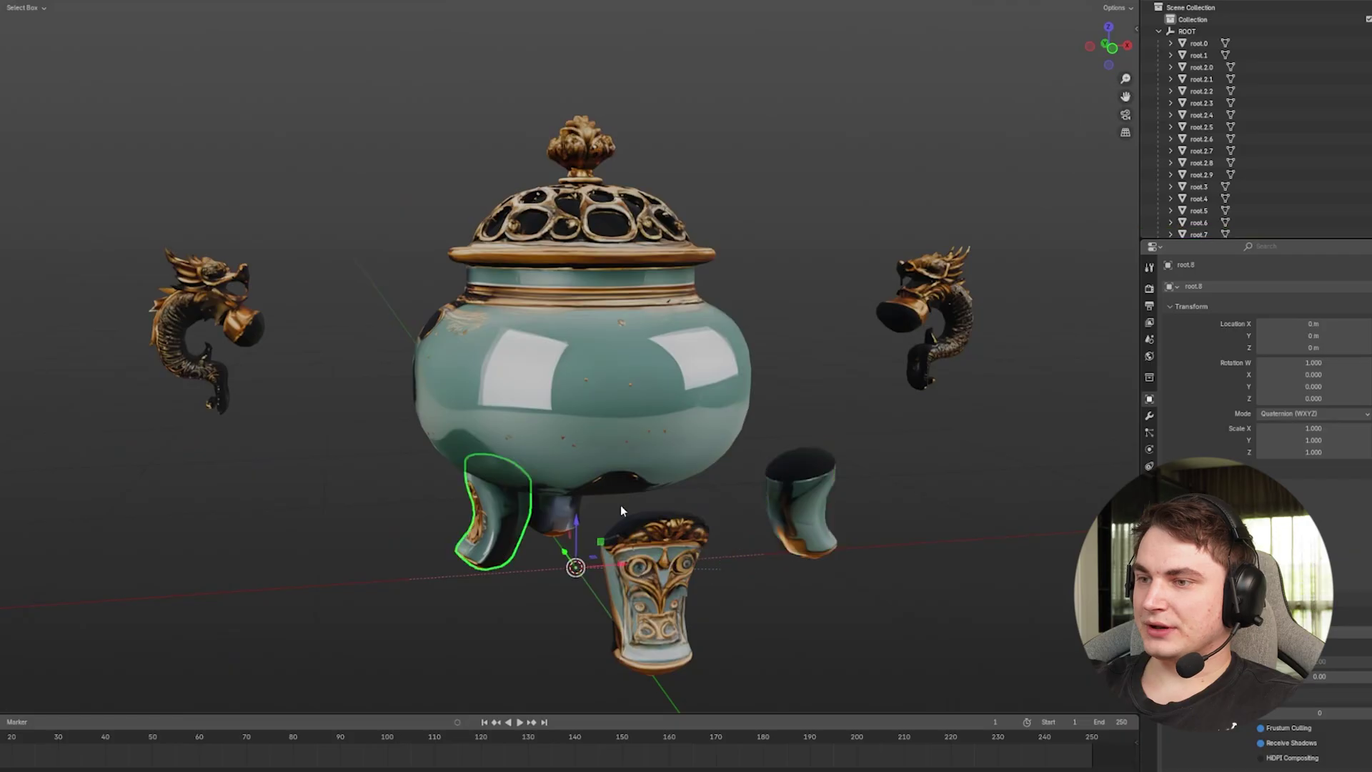
Step: Switch the viewport to solid shading and move the left foot outward from the body by about 0.5 m along X
key(z)
key(6)
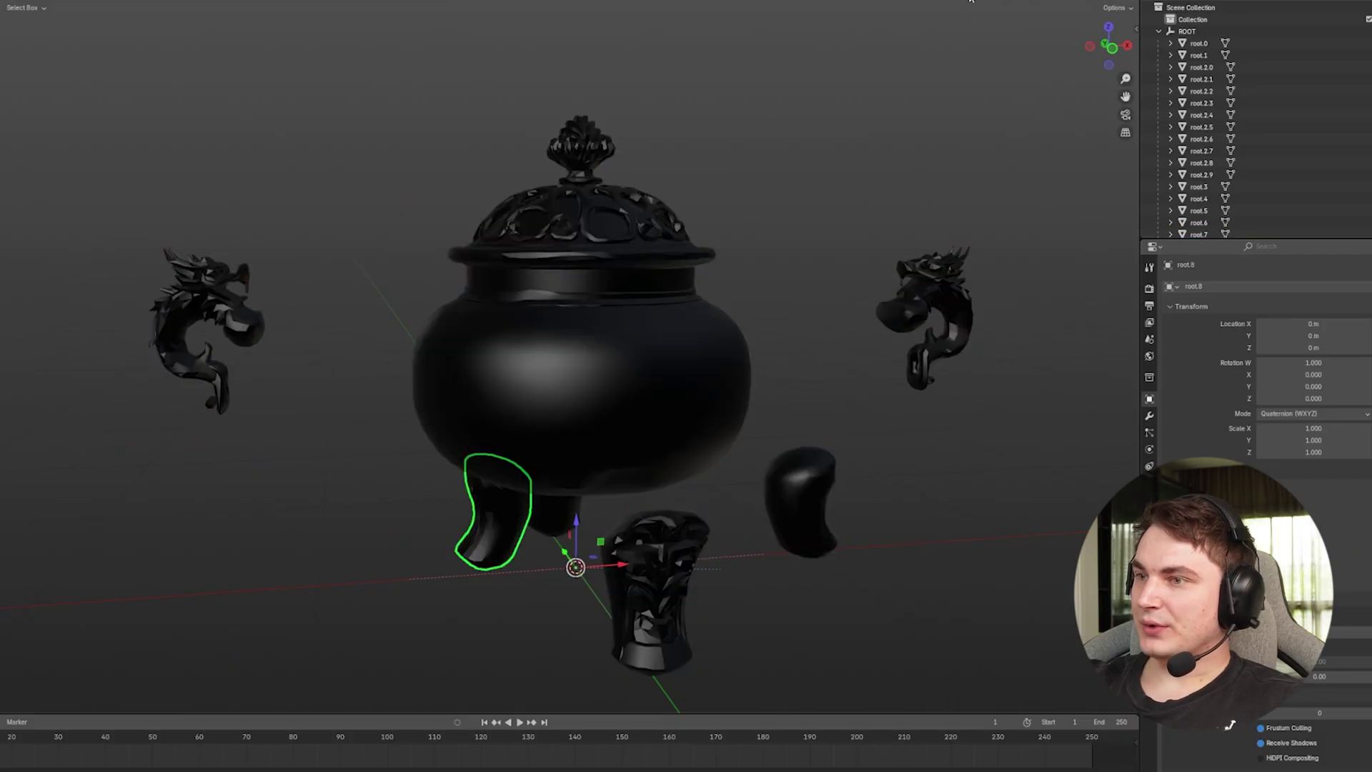
middle_drag(882, 184, 642, 469)
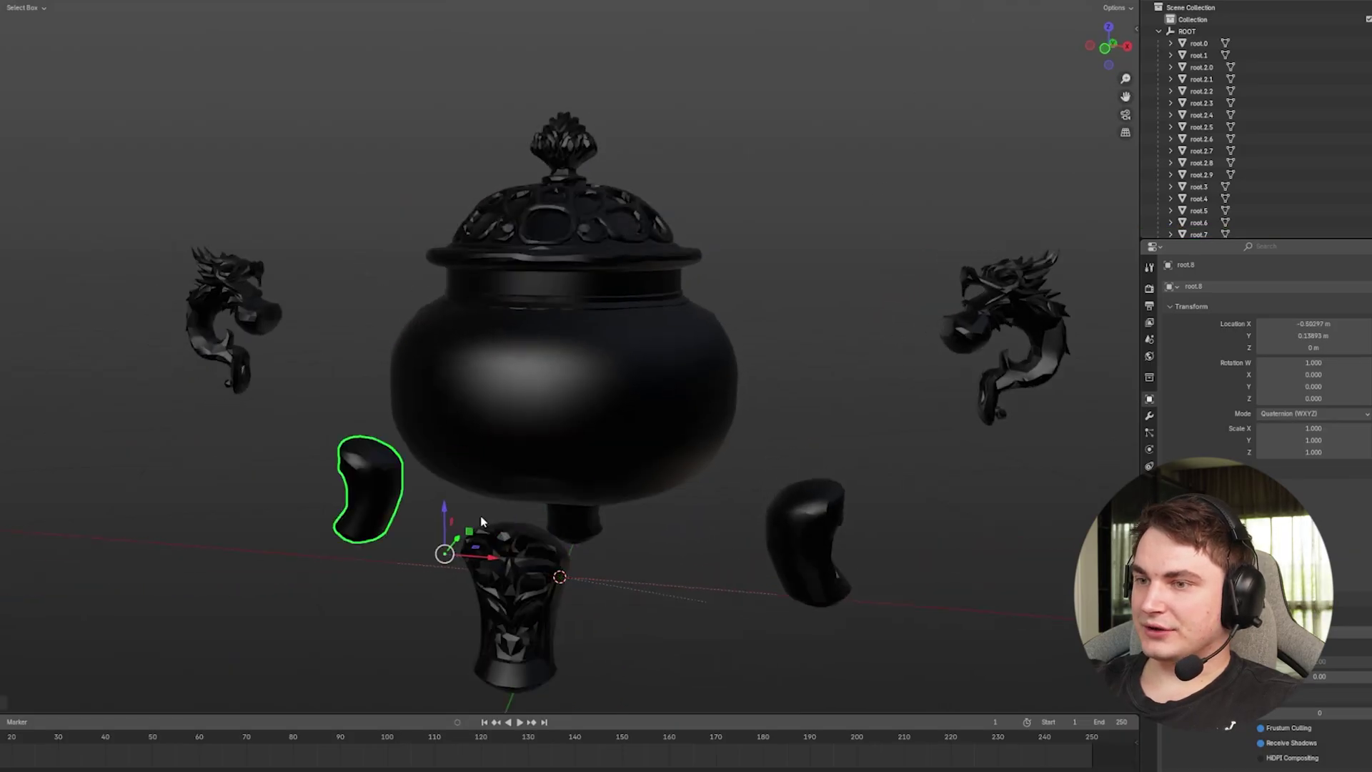
Step: Restore the textured shading, then raise the pierced lid about 0.57 m along Z and the knob along Z
middle_drag(481, 522, 629, 418)
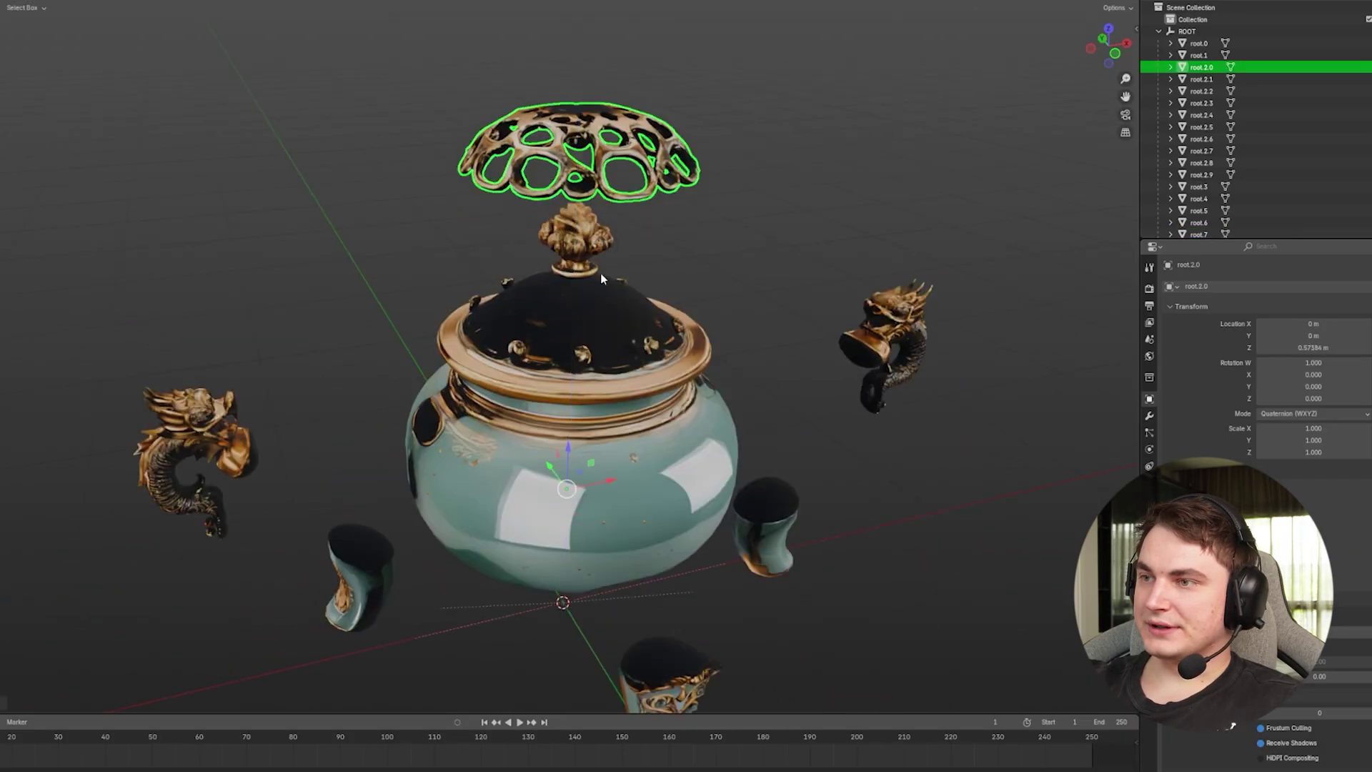
click(594, 269)
drag(596, 445, 596, 445)
middle_drag(597, 445, 811, 343)
scroll(560, 332, up, 2)
shift+middle_drag(511, 362, 532, 388)
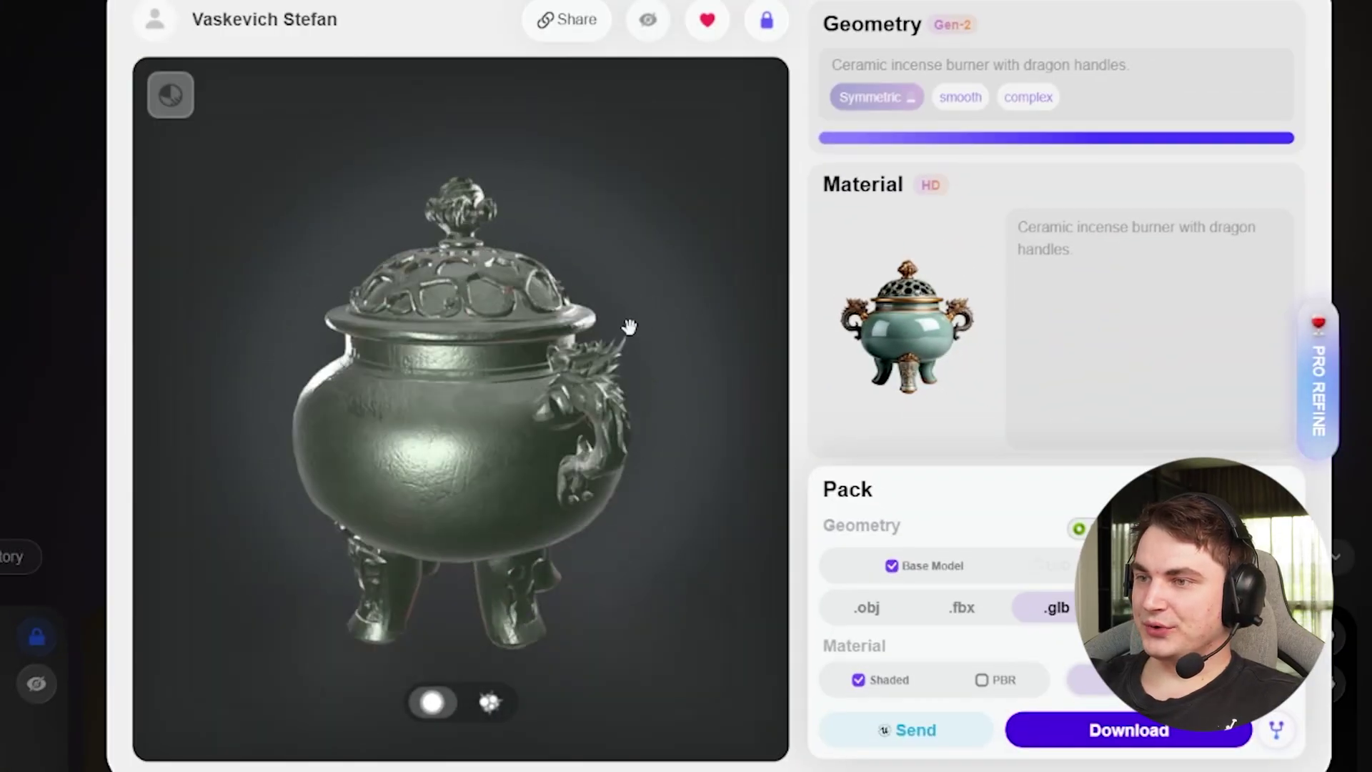
Step: Switch to Rodin and compare the dark metallic incense burner's assembled and exploded views
drag(629, 326, 435, 465)
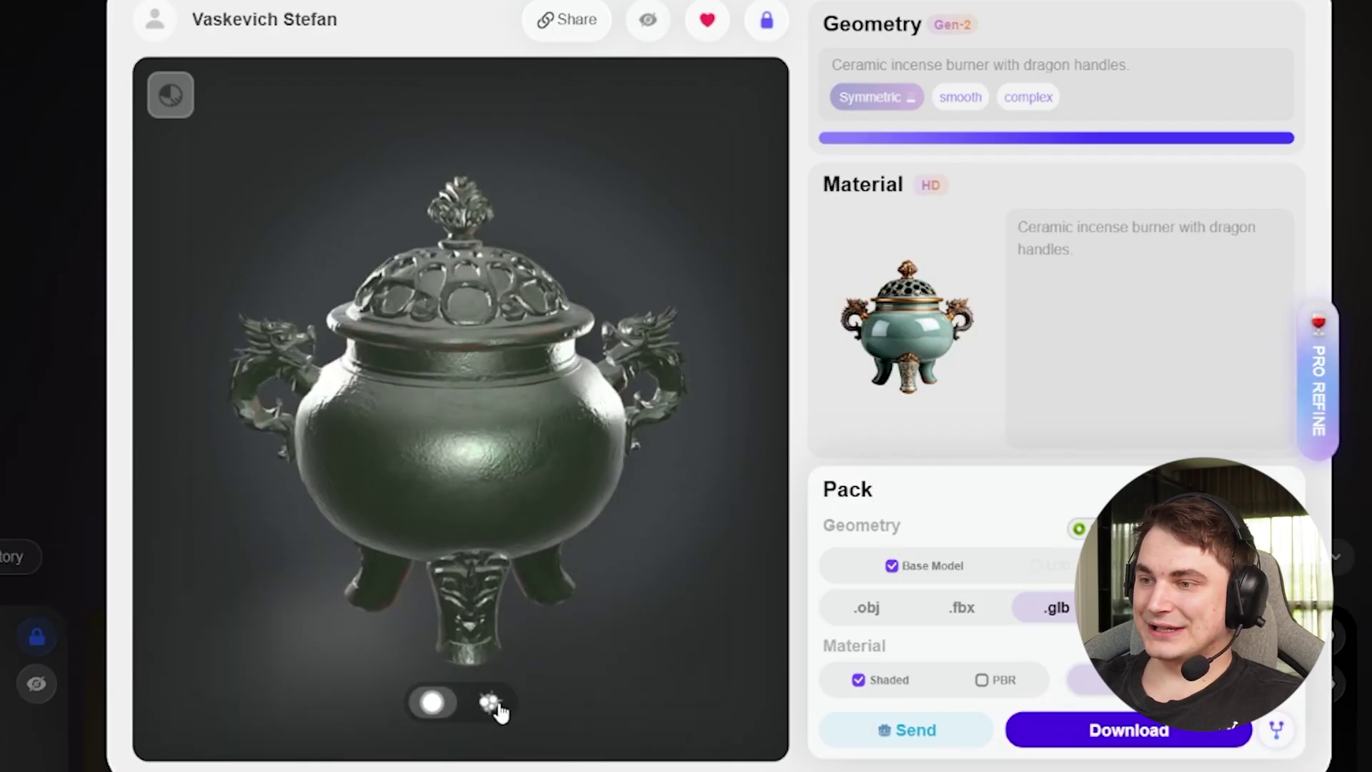
click(496, 707)
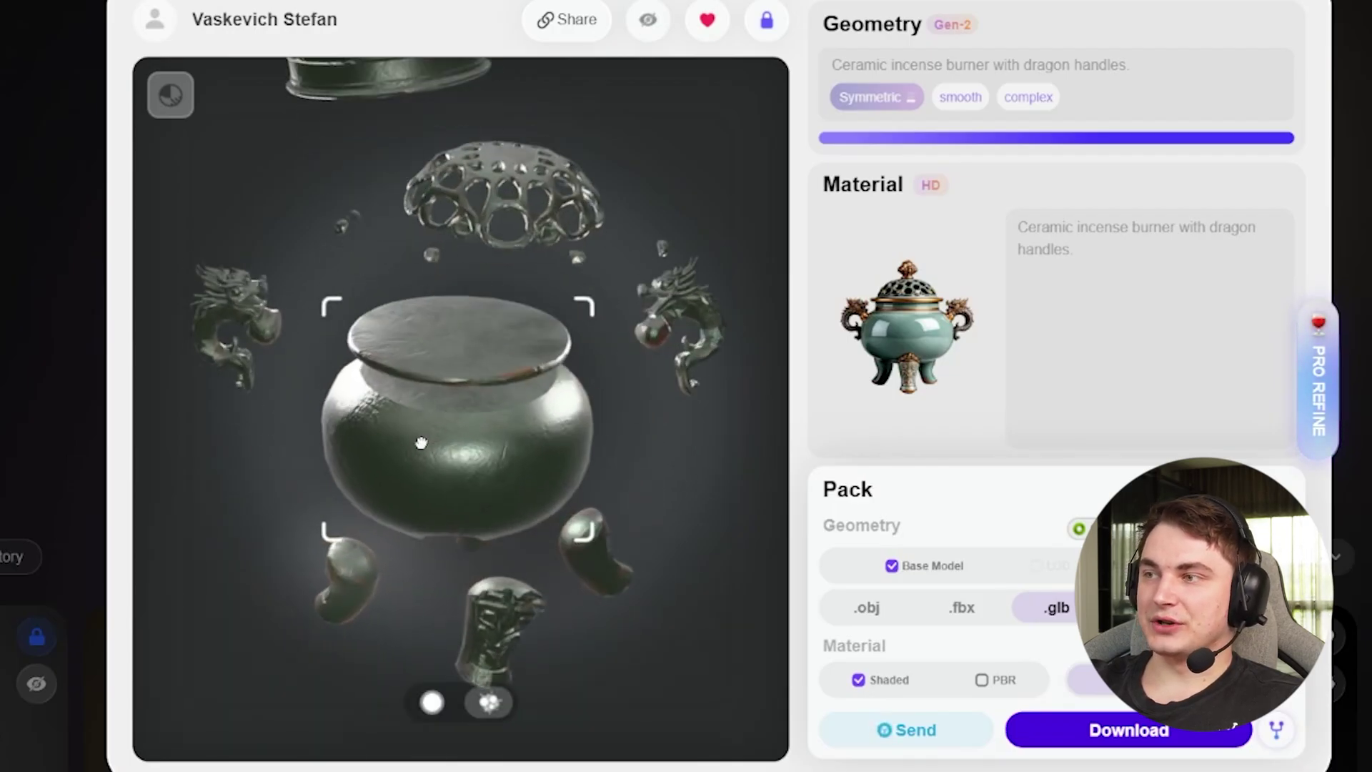
click(432, 703)
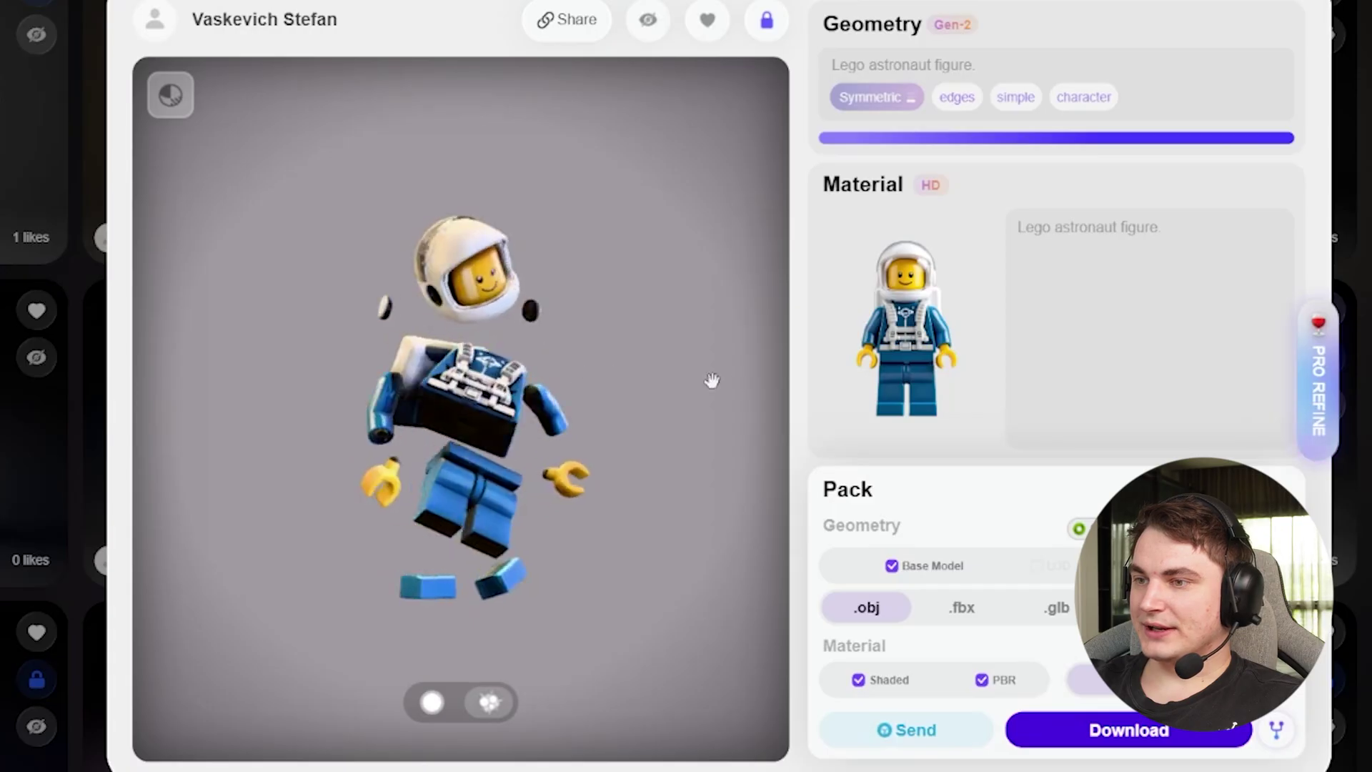
Step: Examine the Lego astronaut figure's separated parts from all sides and its assembled view, and close the model
drag(486, 515, 570, 392)
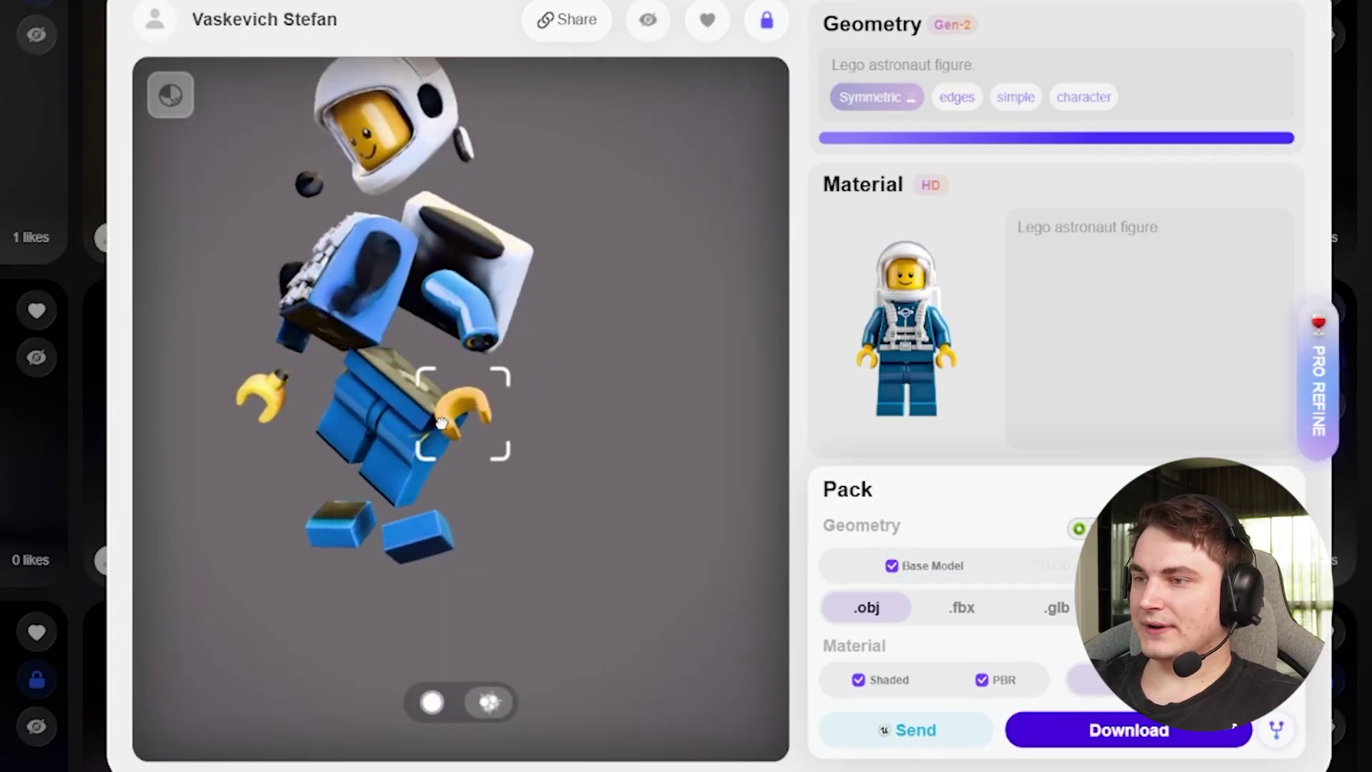
drag(441, 423, 477, 414)
drag(455, 309, 572, 311)
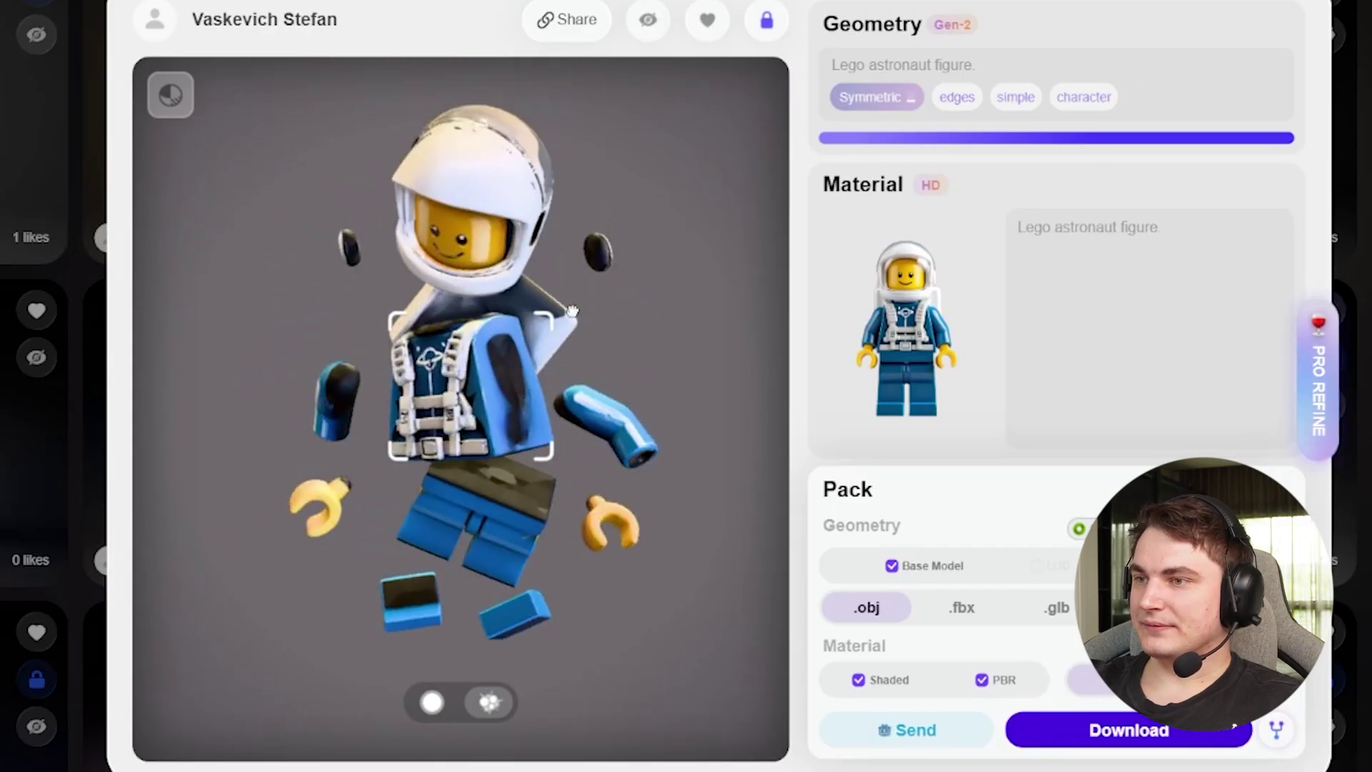
drag(334, 298, 616, 297)
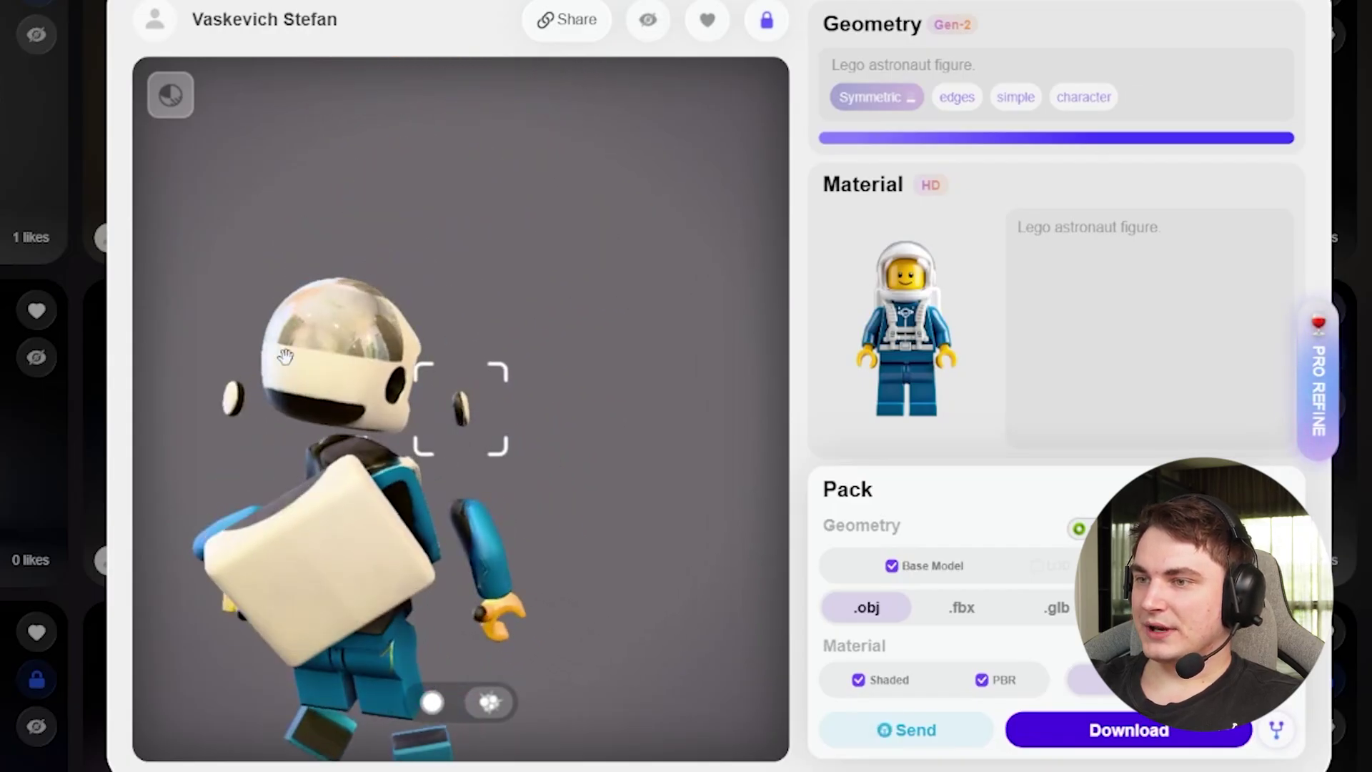
click(285, 355)
click(432, 702)
drag(484, 493, 211, 478)
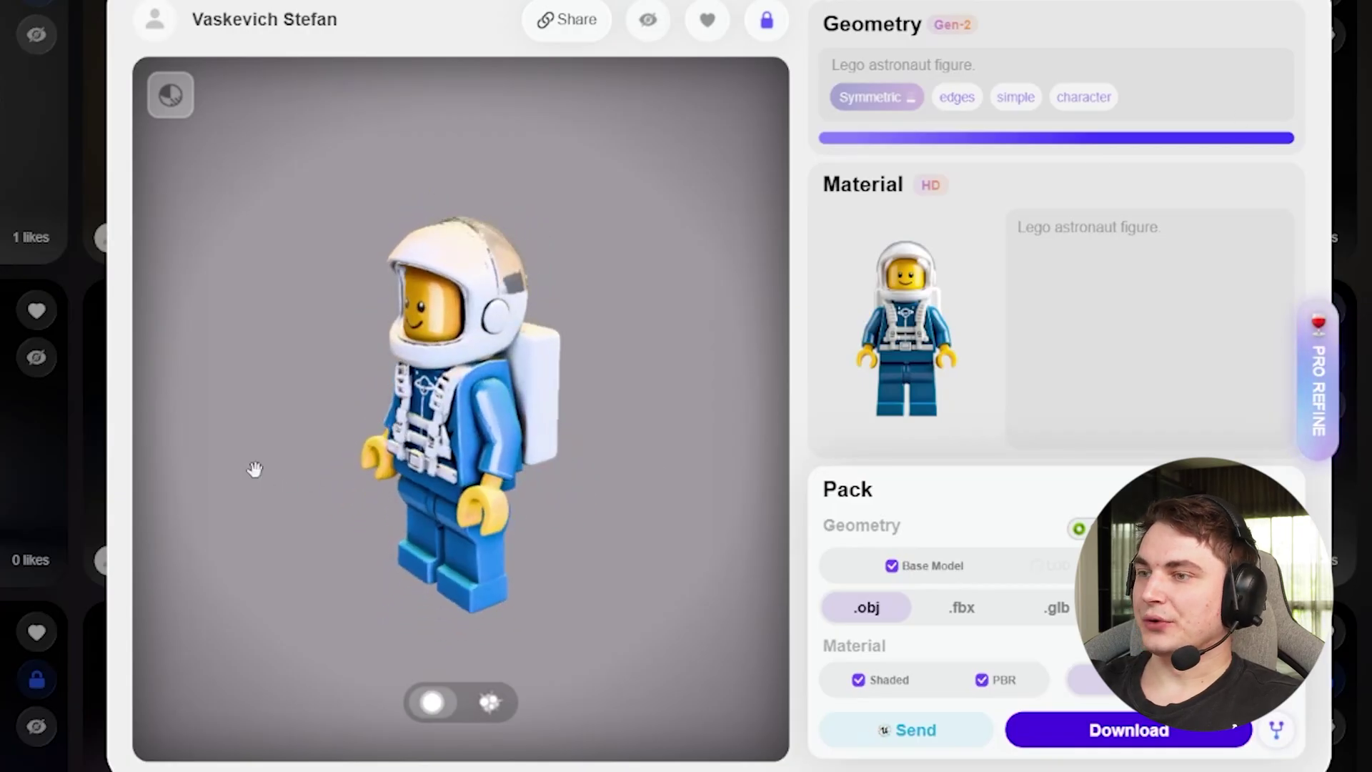
click(70, 447)
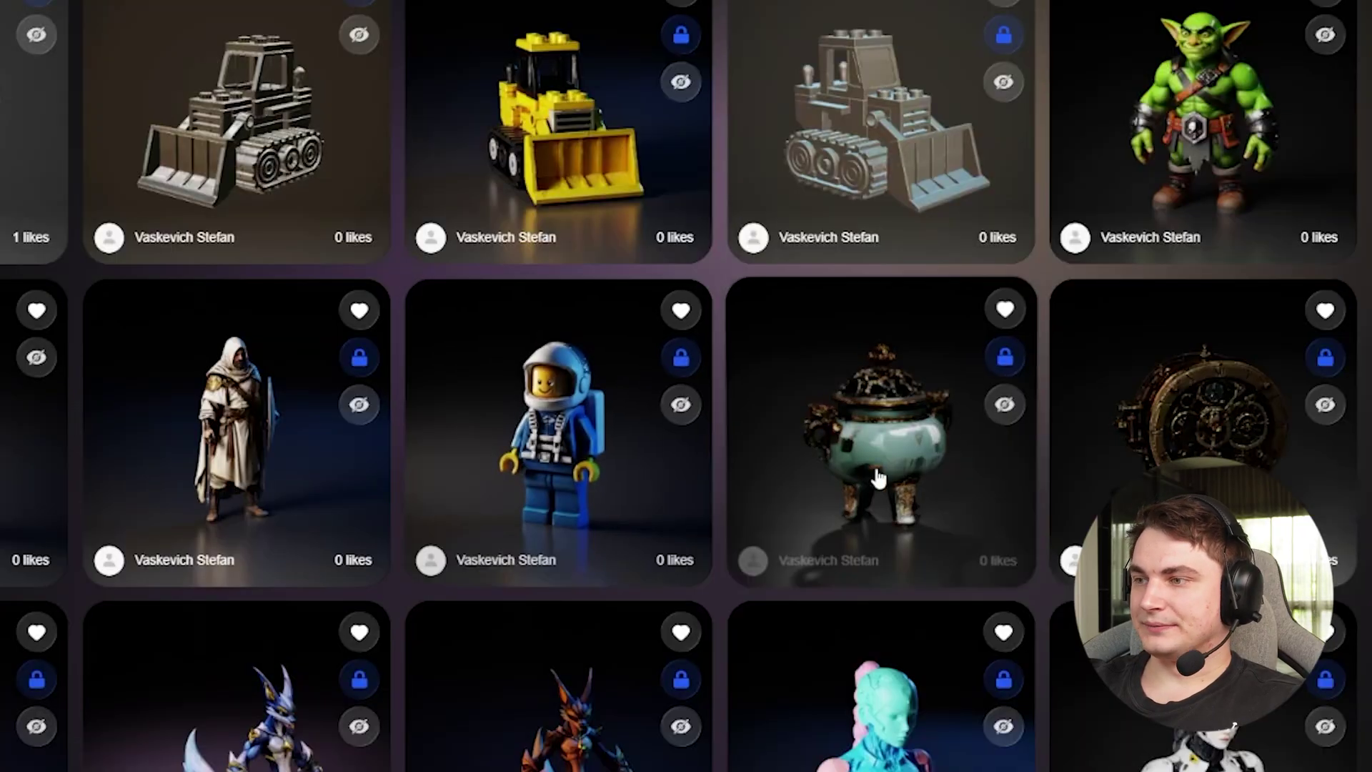
Step: Open the ornate brass mechanical clock, examine its separated base, case and pipe parts and its assembled view, and close it
click(786, 500)
scroll(643, 551, up, 5)
drag(625, 539, 461, 427)
drag(624, 211, 193, 350)
click(193, 347)
mouse_move(400, 424)
mouse_down()
mouse_move(536, 443)
mouse_move(564, 429)
mouse_move(315, 407)
mouse_move(399, 423)
mouse_up()
click(490, 603)
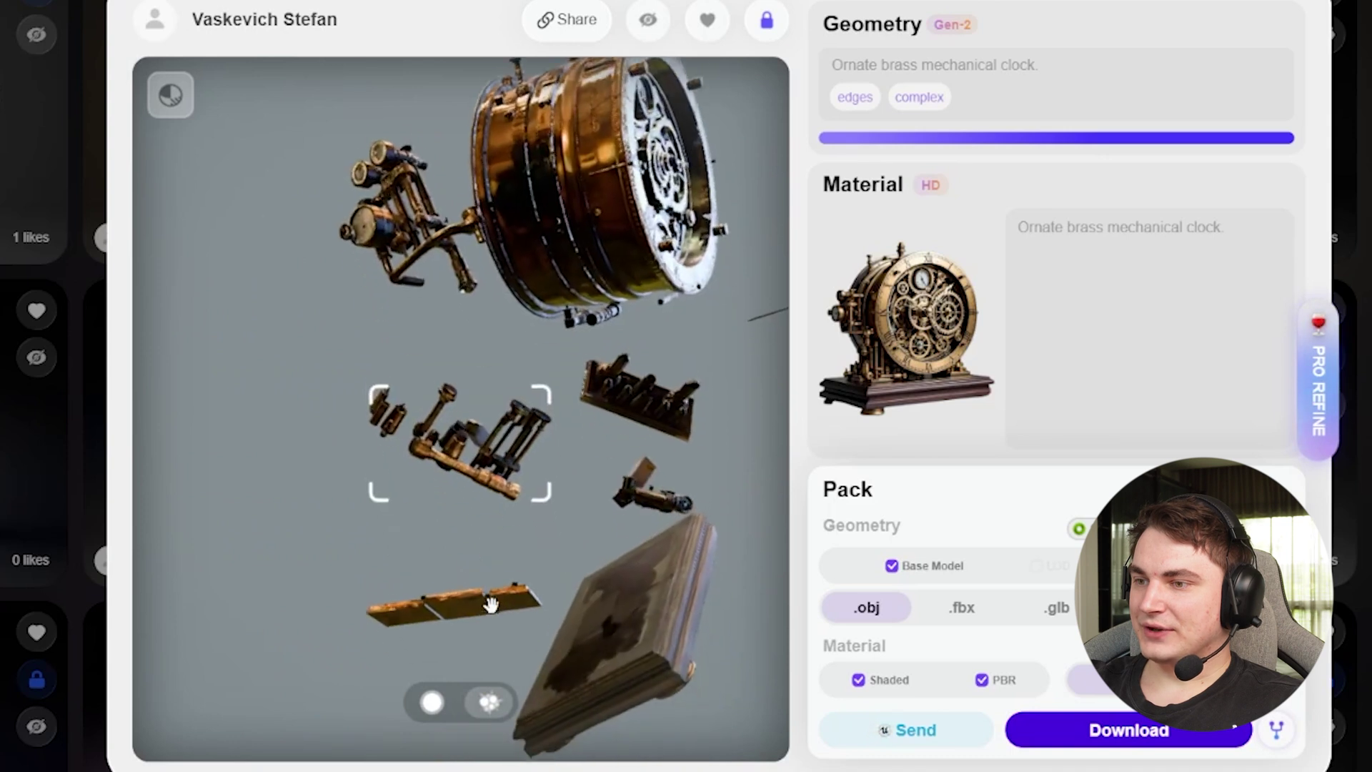
drag(497, 557, 419, 527)
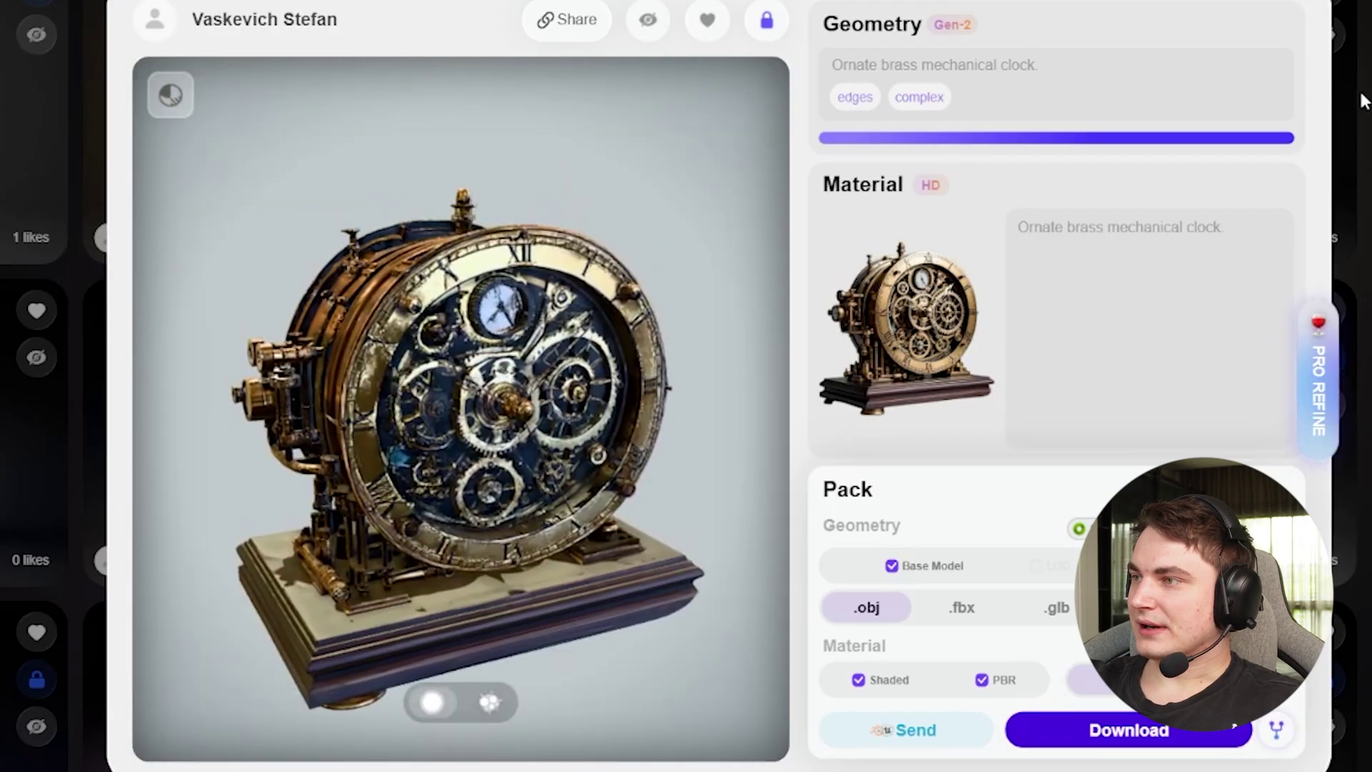
click(1364, 100)
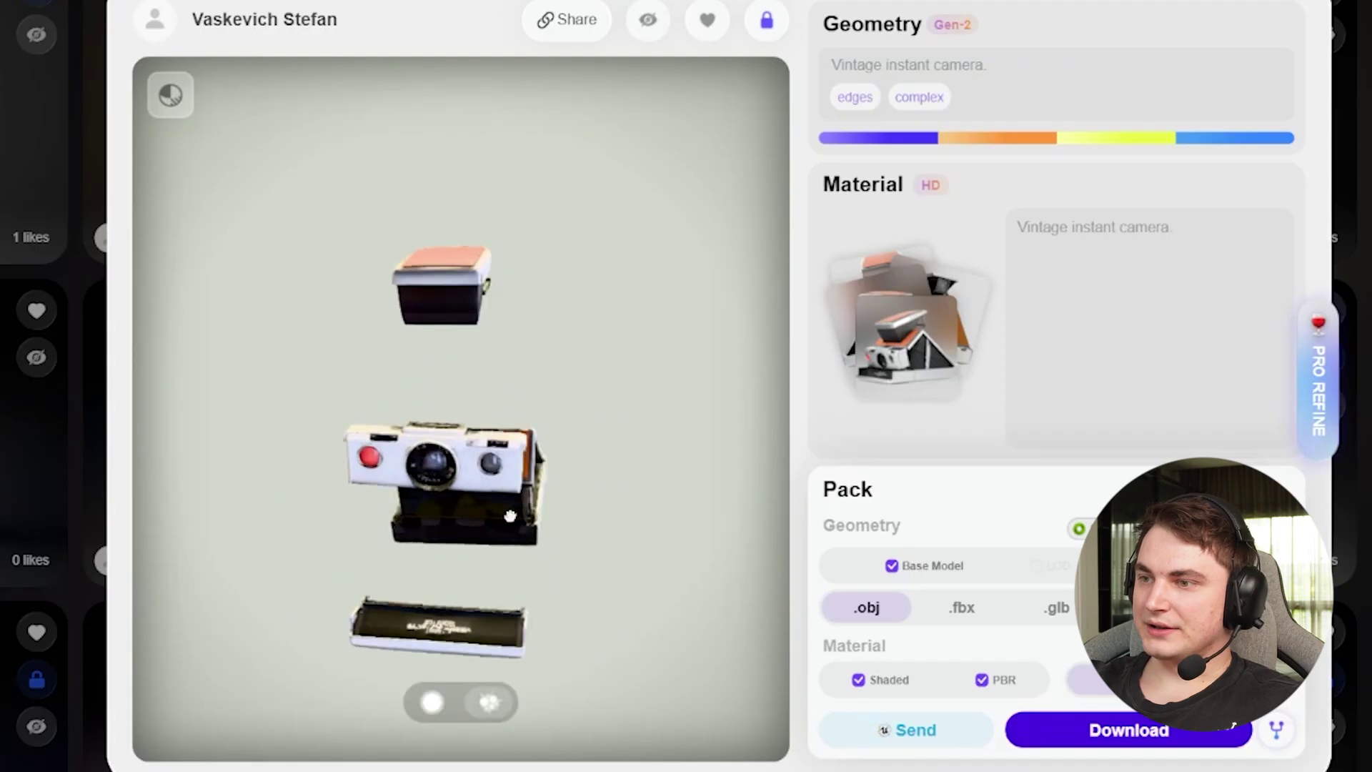
Step: Examine the vintage instant camera's exploded body, lens panel and viewfinder parts one by one, and return to the assembled view
click(533, 569)
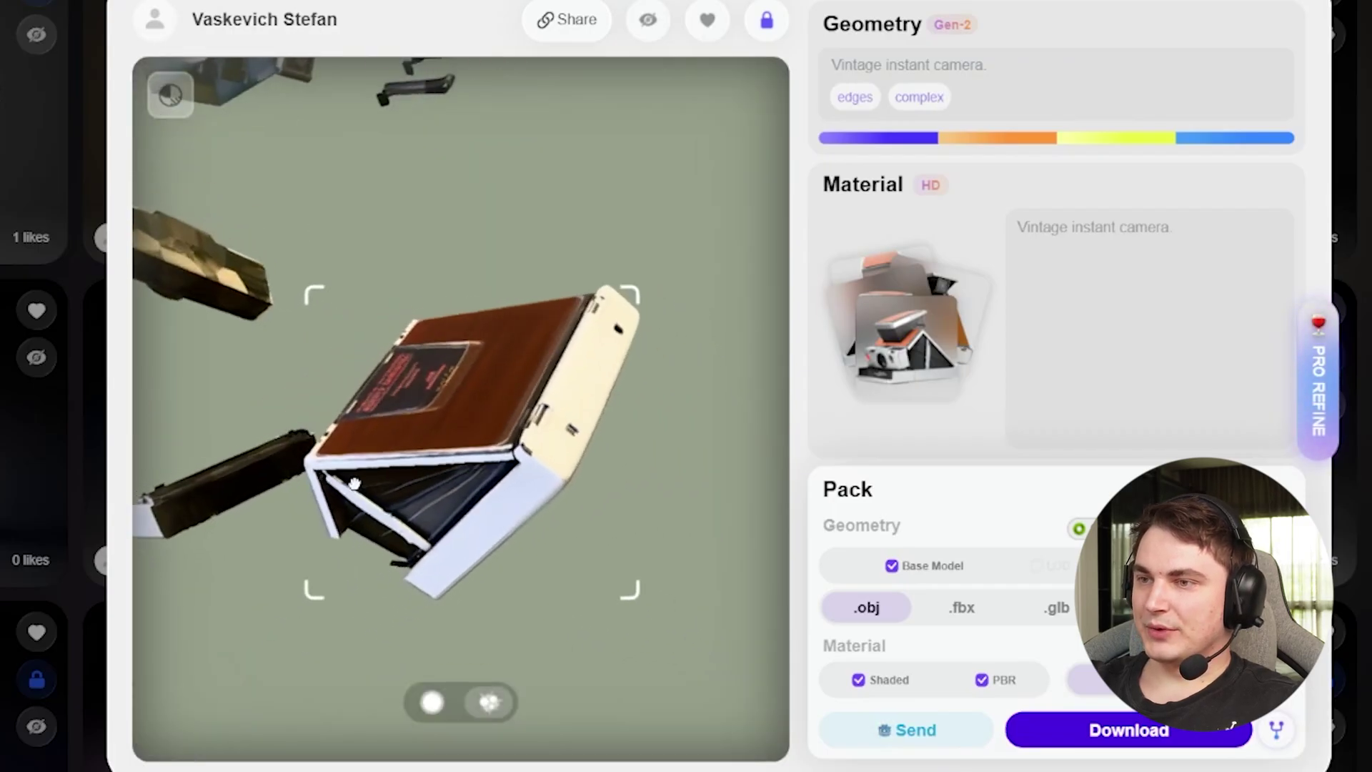
click(442, 484)
click(317, 450)
drag(433, 426, 526, 387)
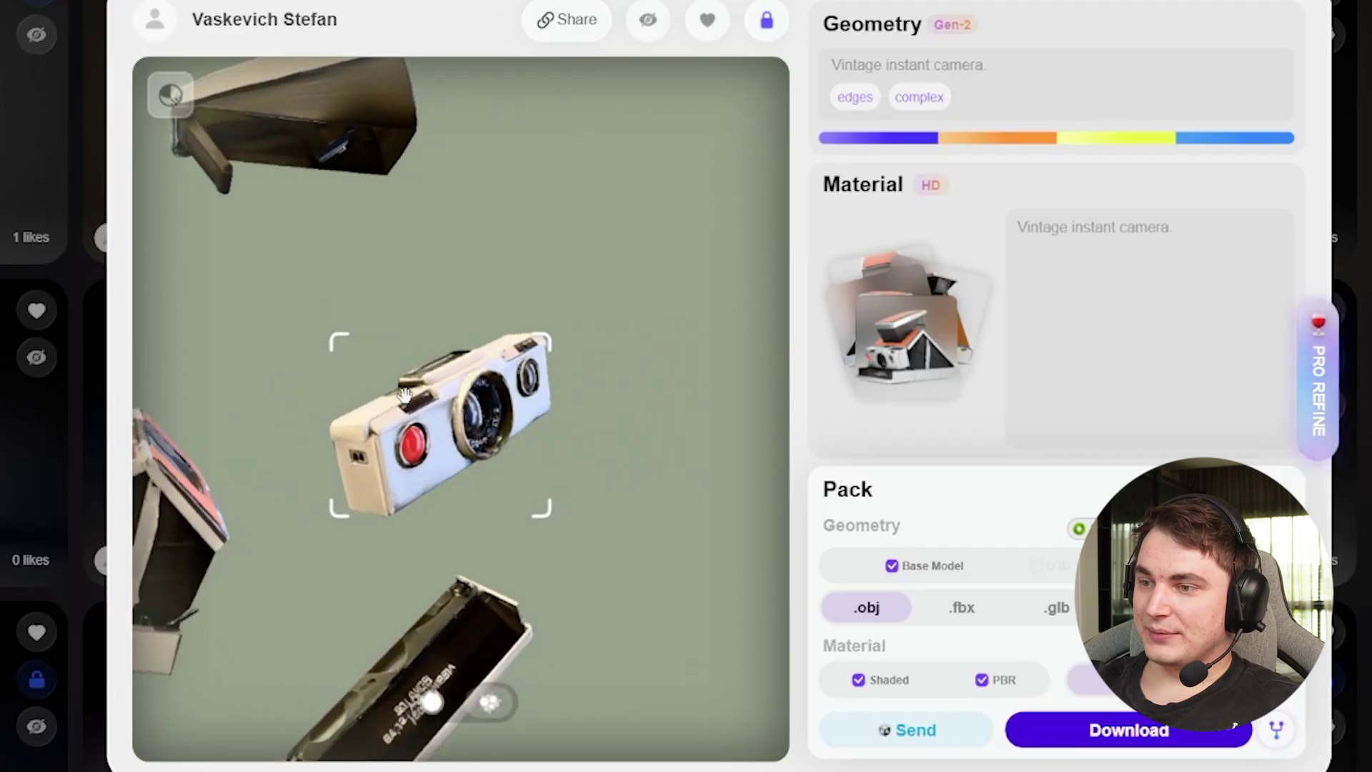
click(291, 153)
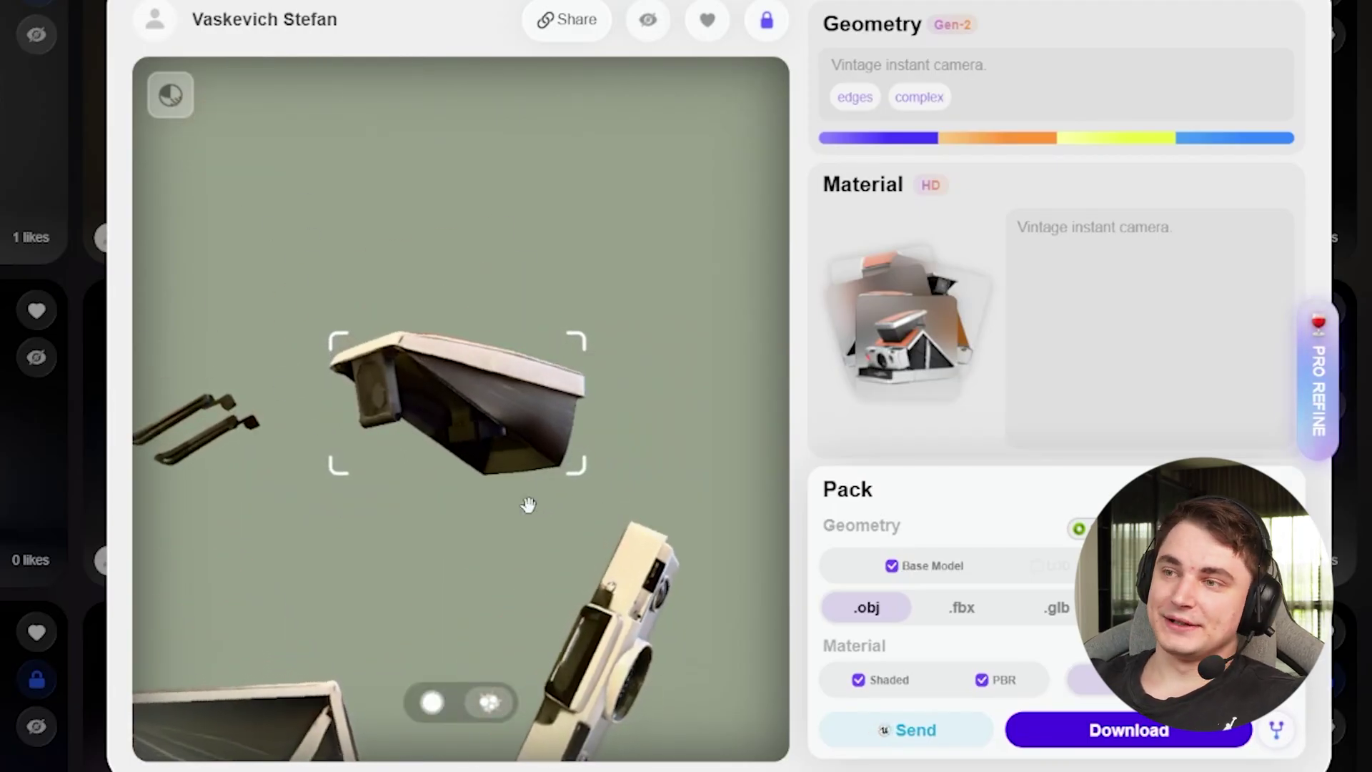
click(491, 526)
click(371, 496)
drag(518, 514, 386, 536)
click(438, 701)
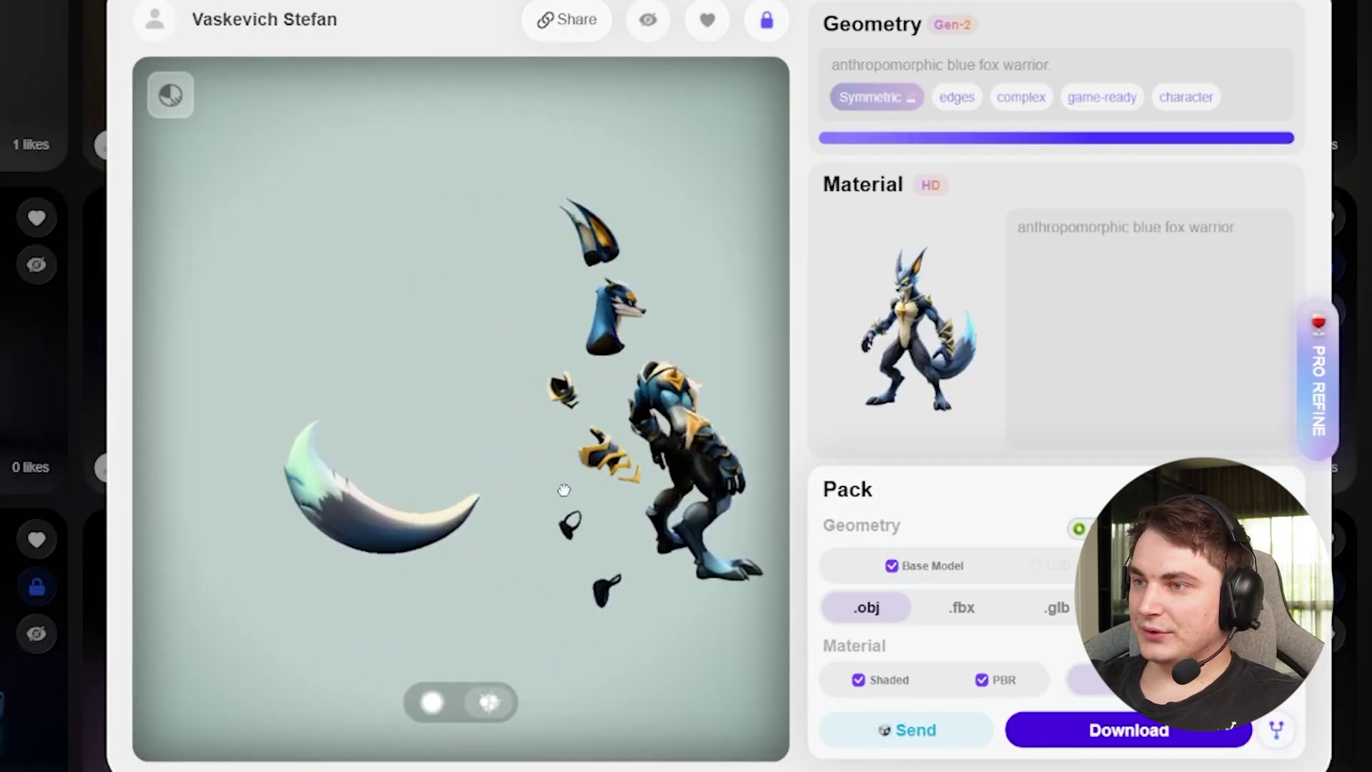
Step: Examine the blue fox warrior's exploded parts and return to its assembled view
drag(496, 436, 392, 469)
click(432, 701)
drag(478, 379, 326, 379)
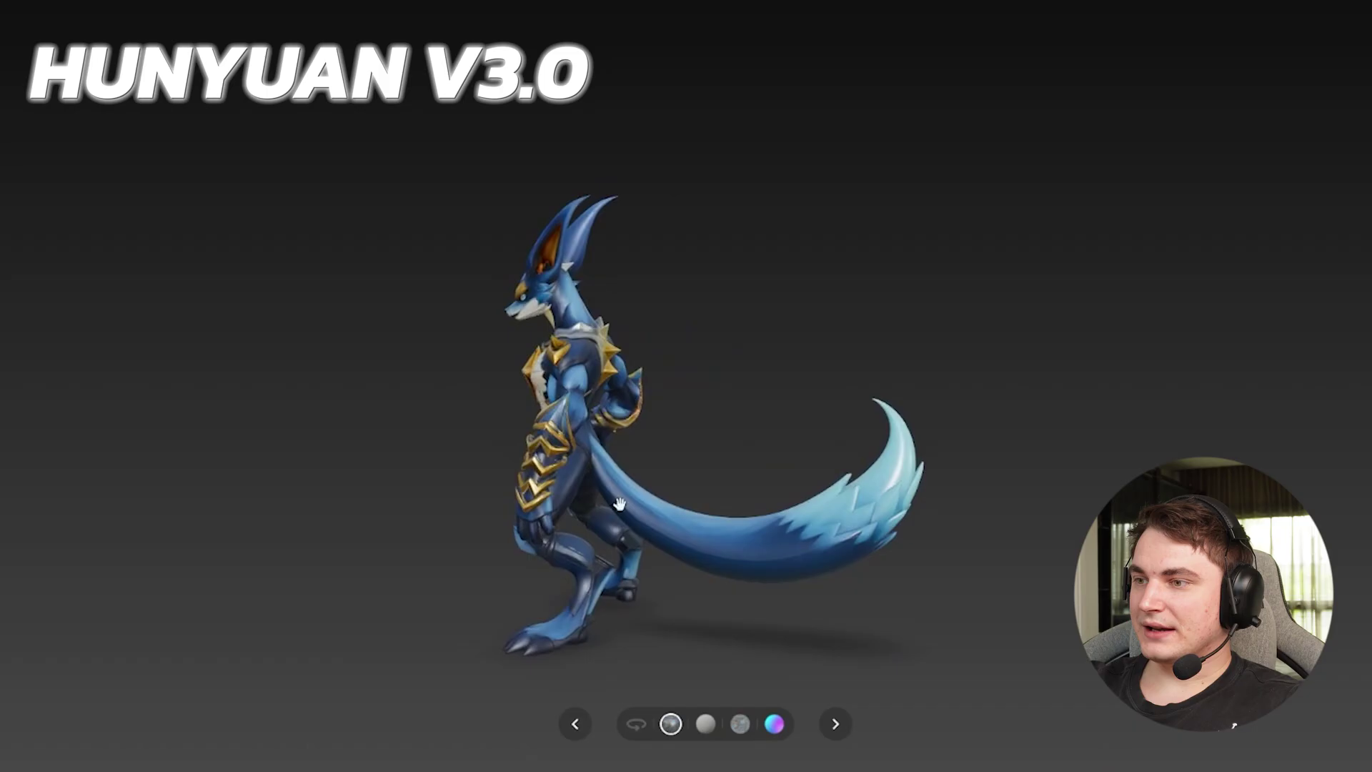
Step: Compare the Hunyuan V3.0 blue fox warrior with Rodin's version by viewing both models from several sides
scroll(620, 504, up, 3)
drag(758, 487, 789, 486)
drag(343, 441, 879, 431)
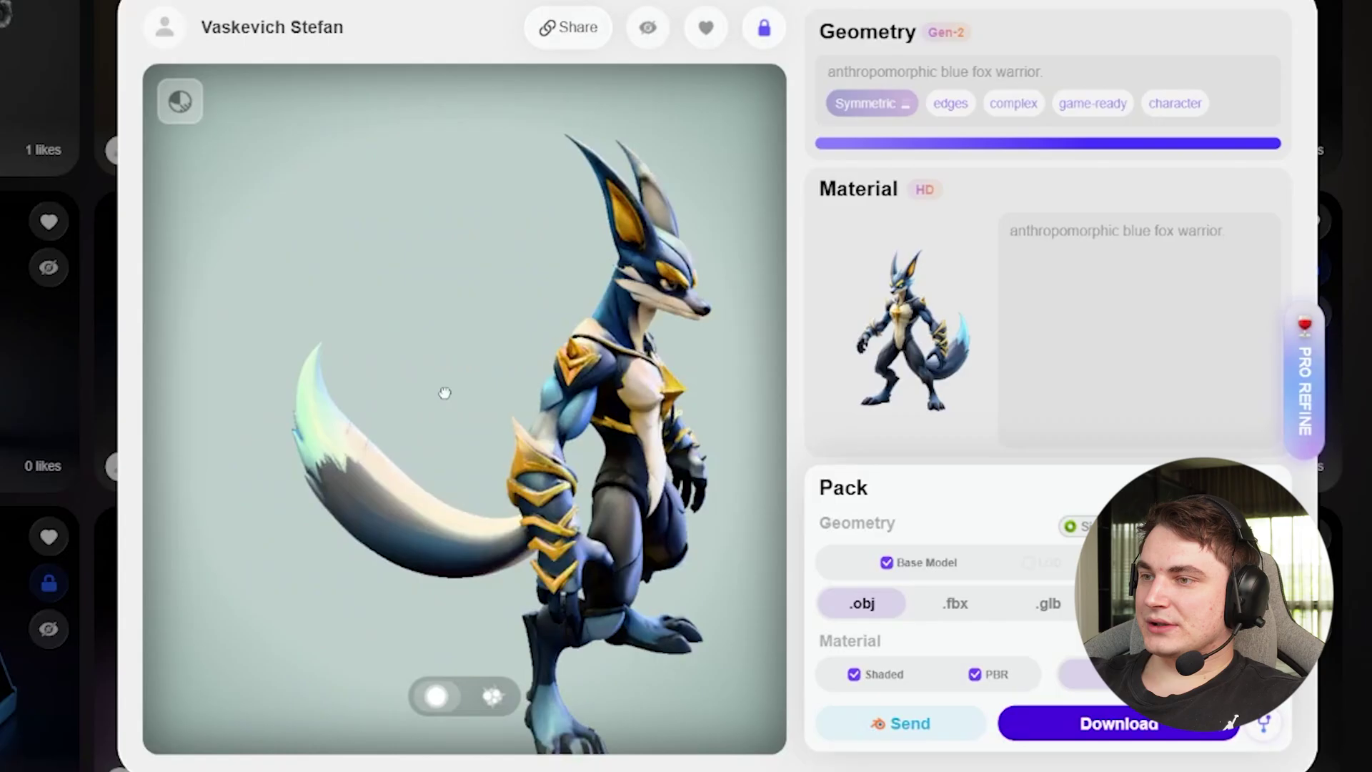
drag(444, 393, 272, 446)
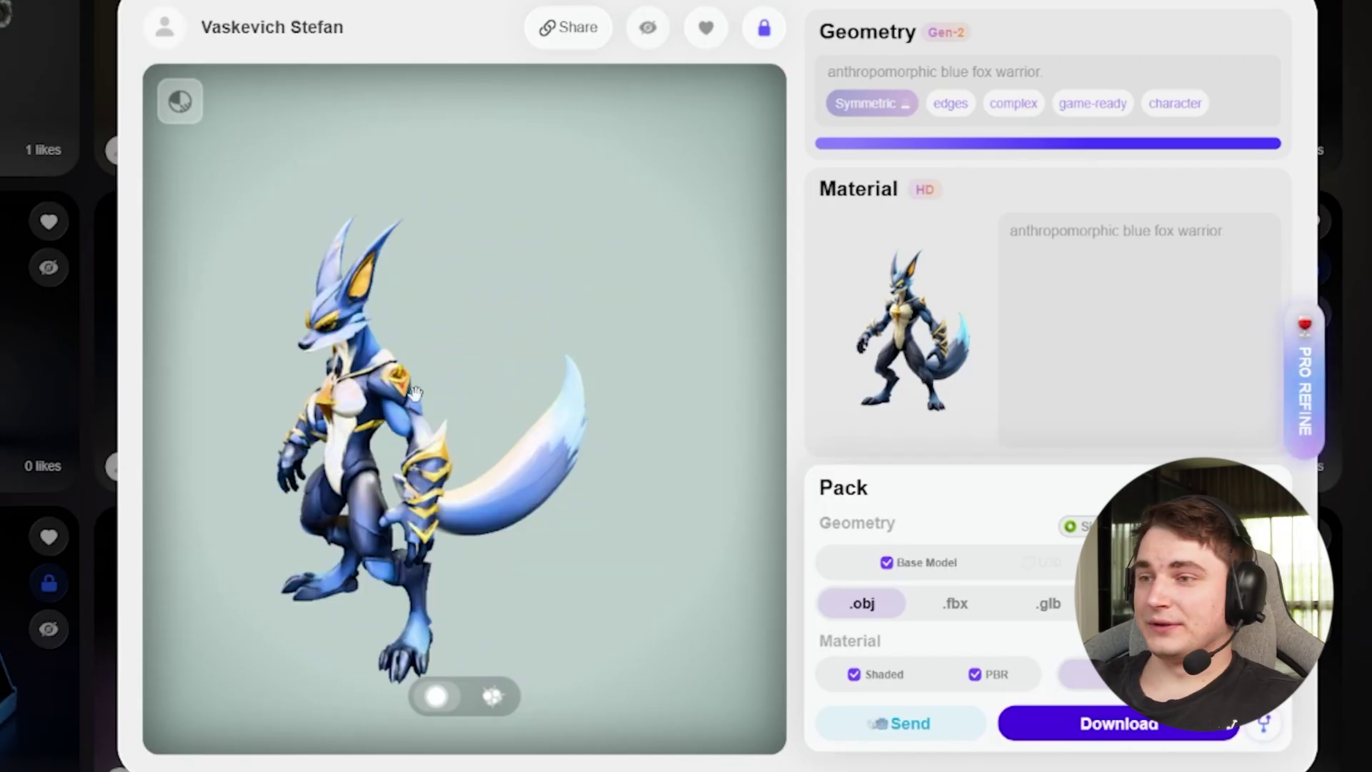
drag(415, 392, 358, 393)
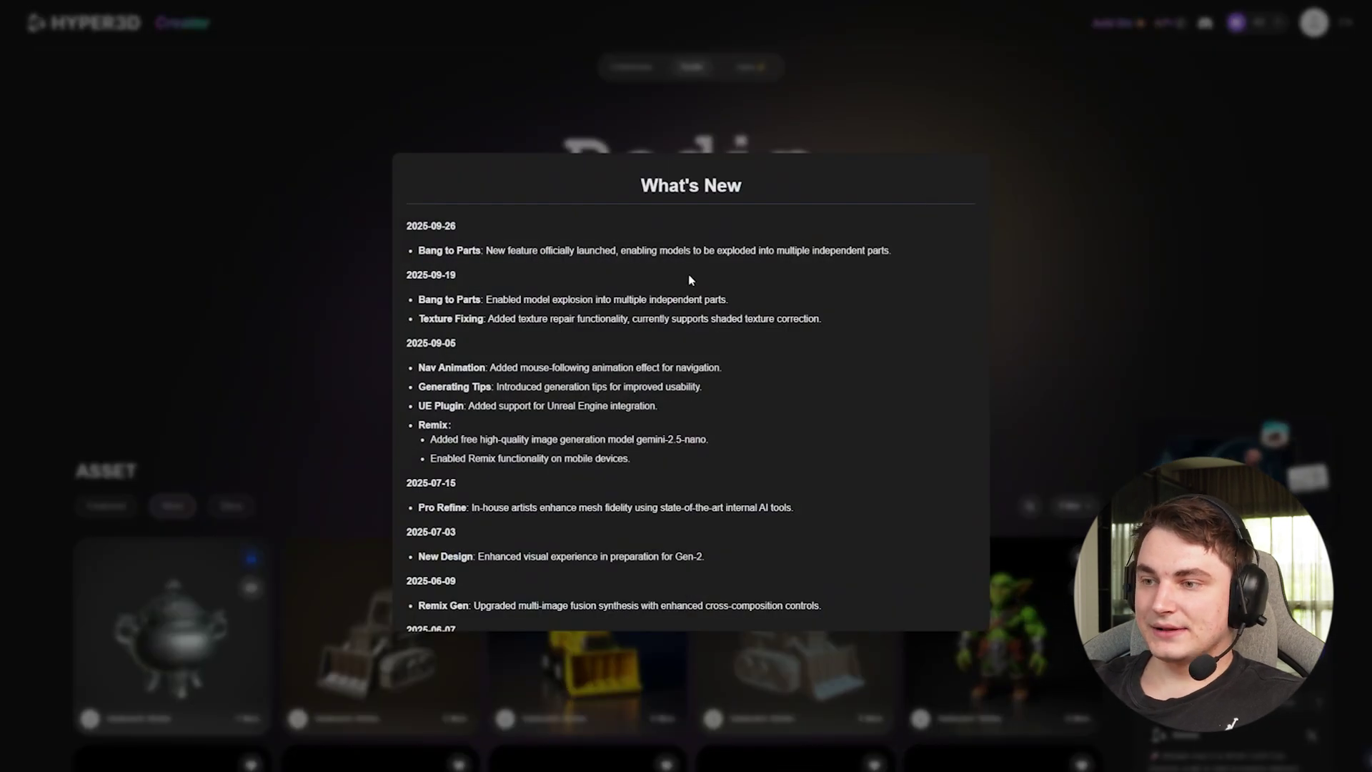
Step: Close the What's New notice, switch to Blender's add-on preferences, and search for "ro" to view the RodinBridge add-on's details
click(1055, 76)
mouse_move(1119, 26)
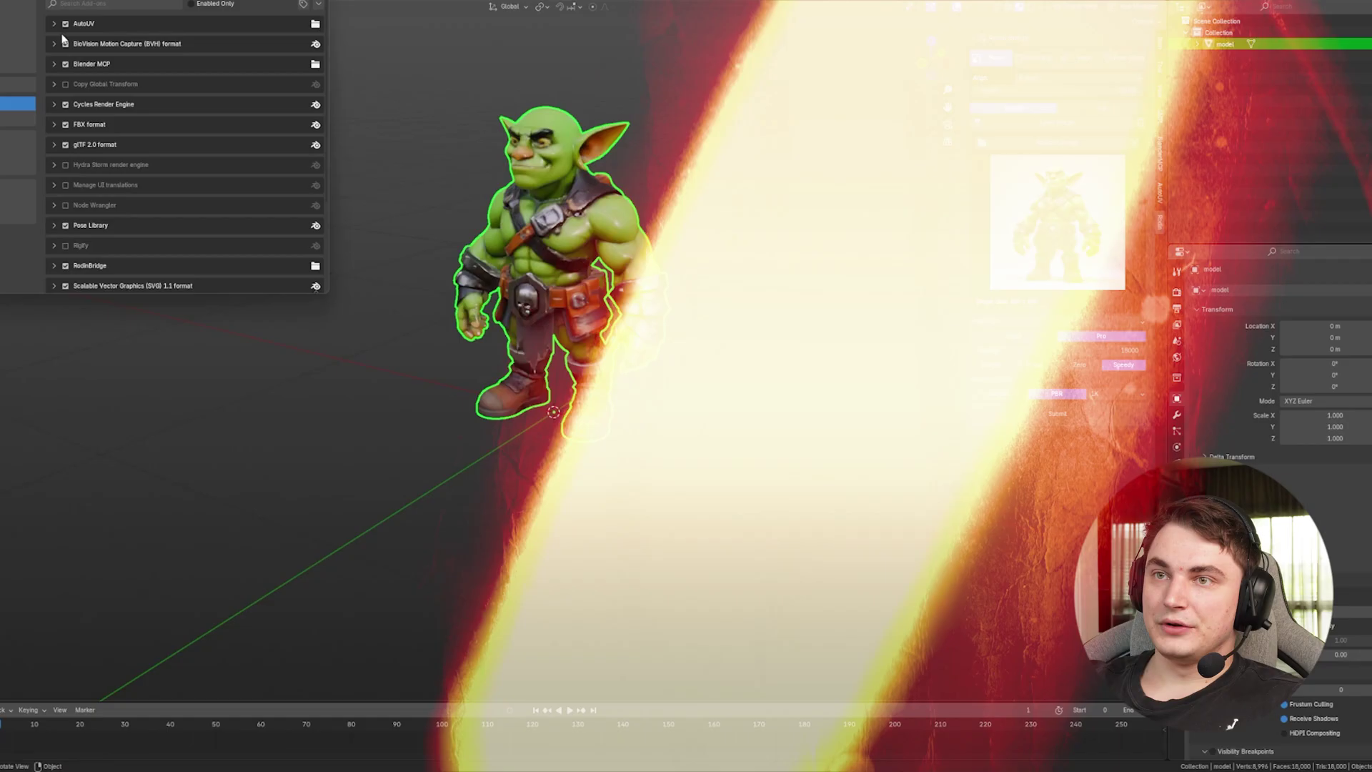
click(318, 4)
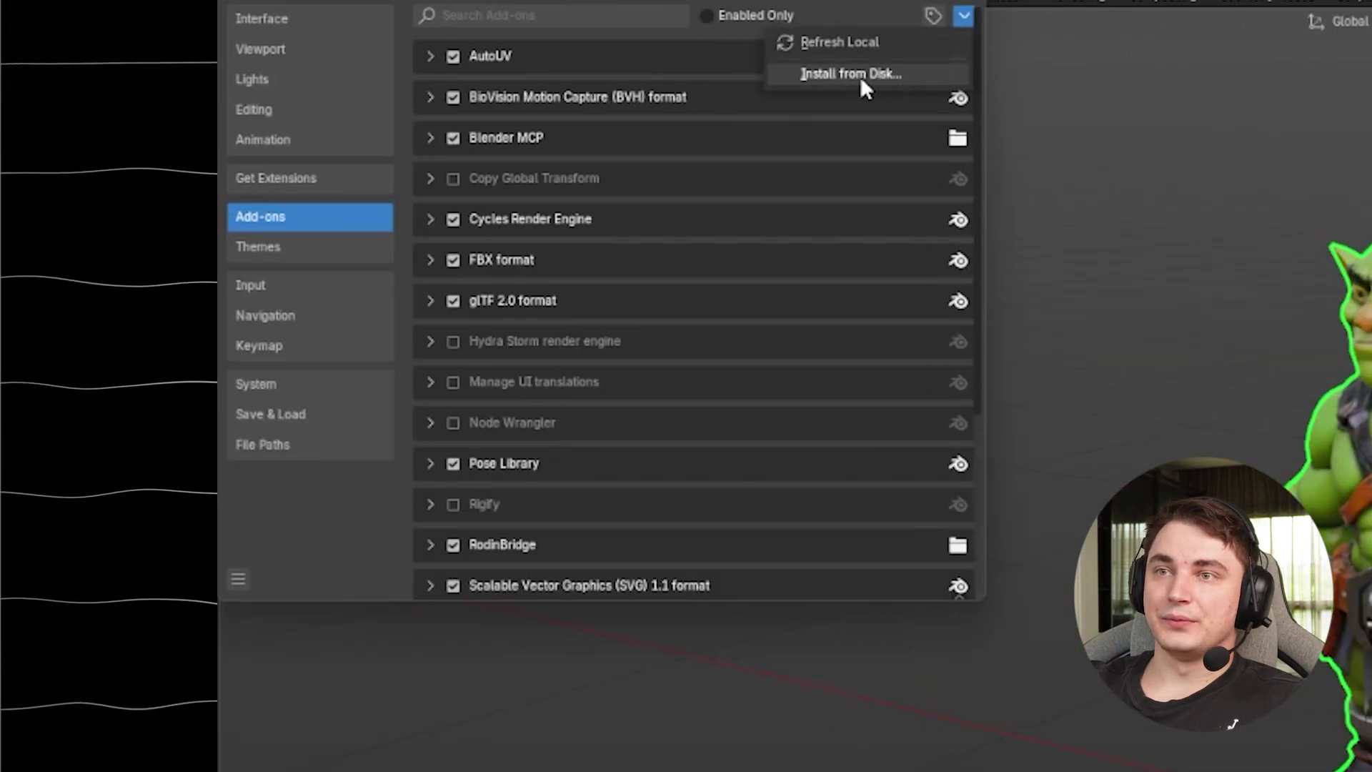
click(553, 15)
text(ro)
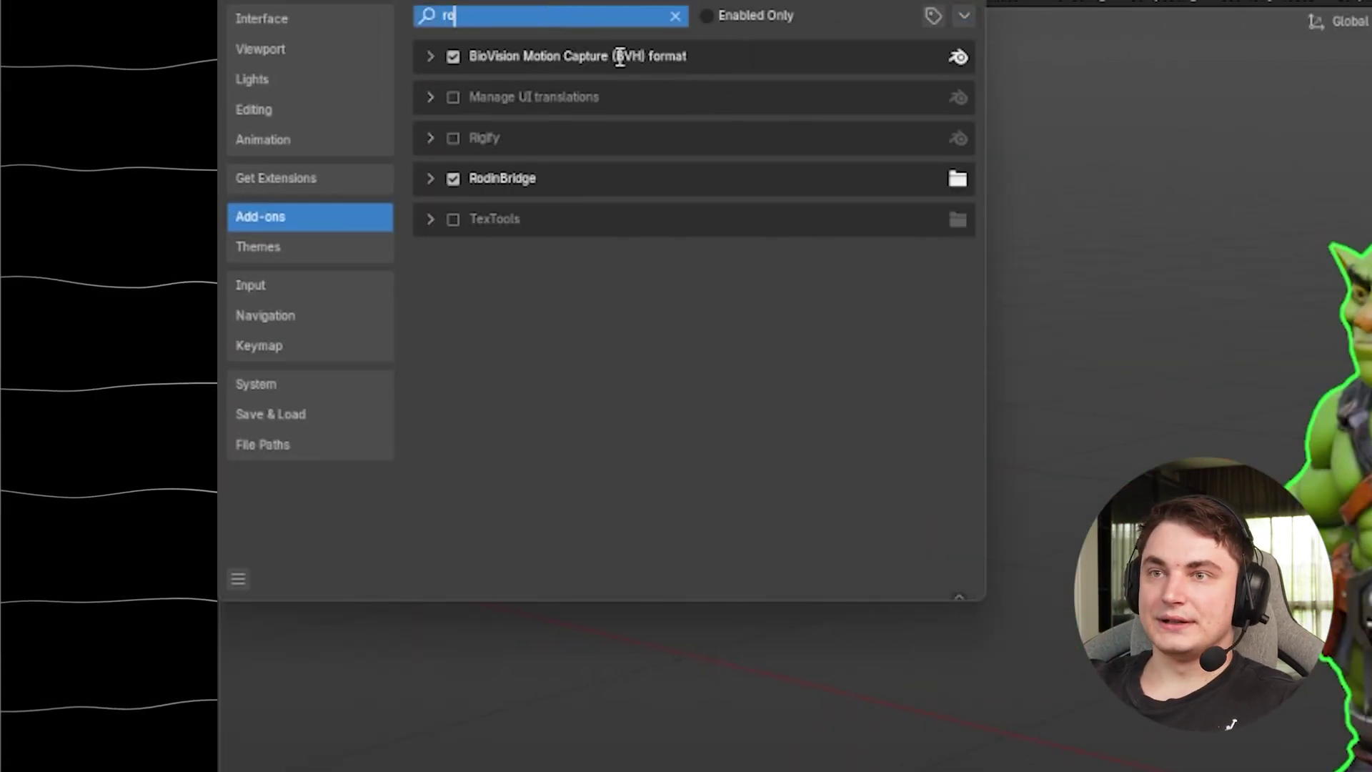
click(430, 180)
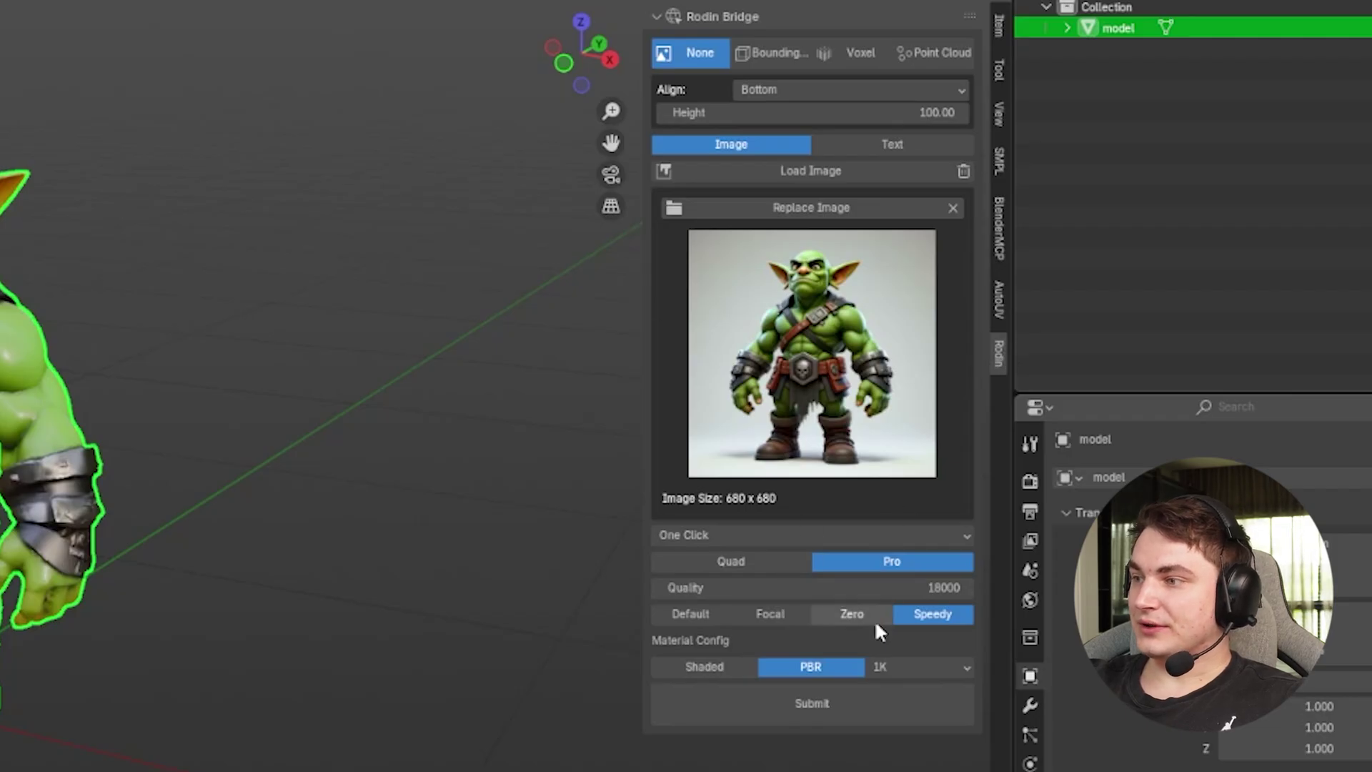
Step: Submit the goblin image for generation through Rodin Bridge and place the Hyper3D connection window beside Blender's viewport
click(872, 703)
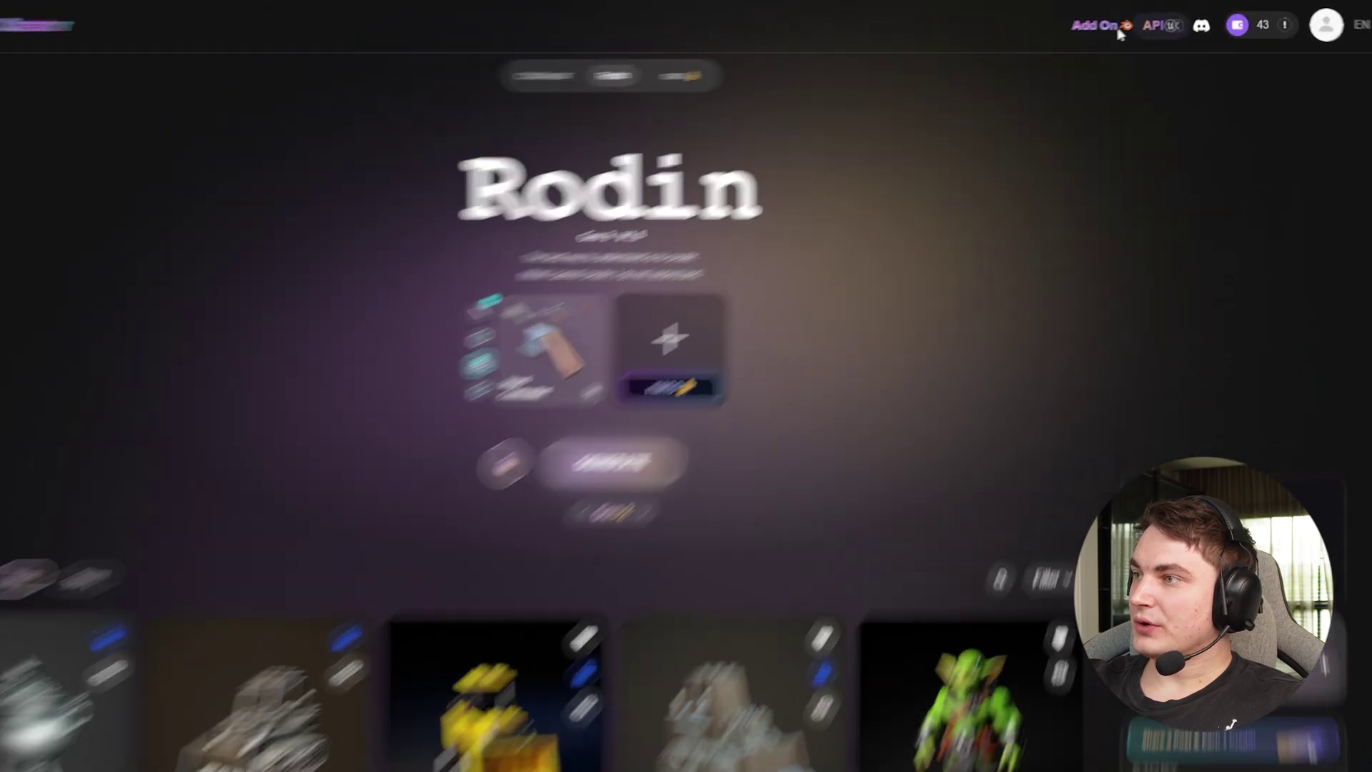
click(1116, 23)
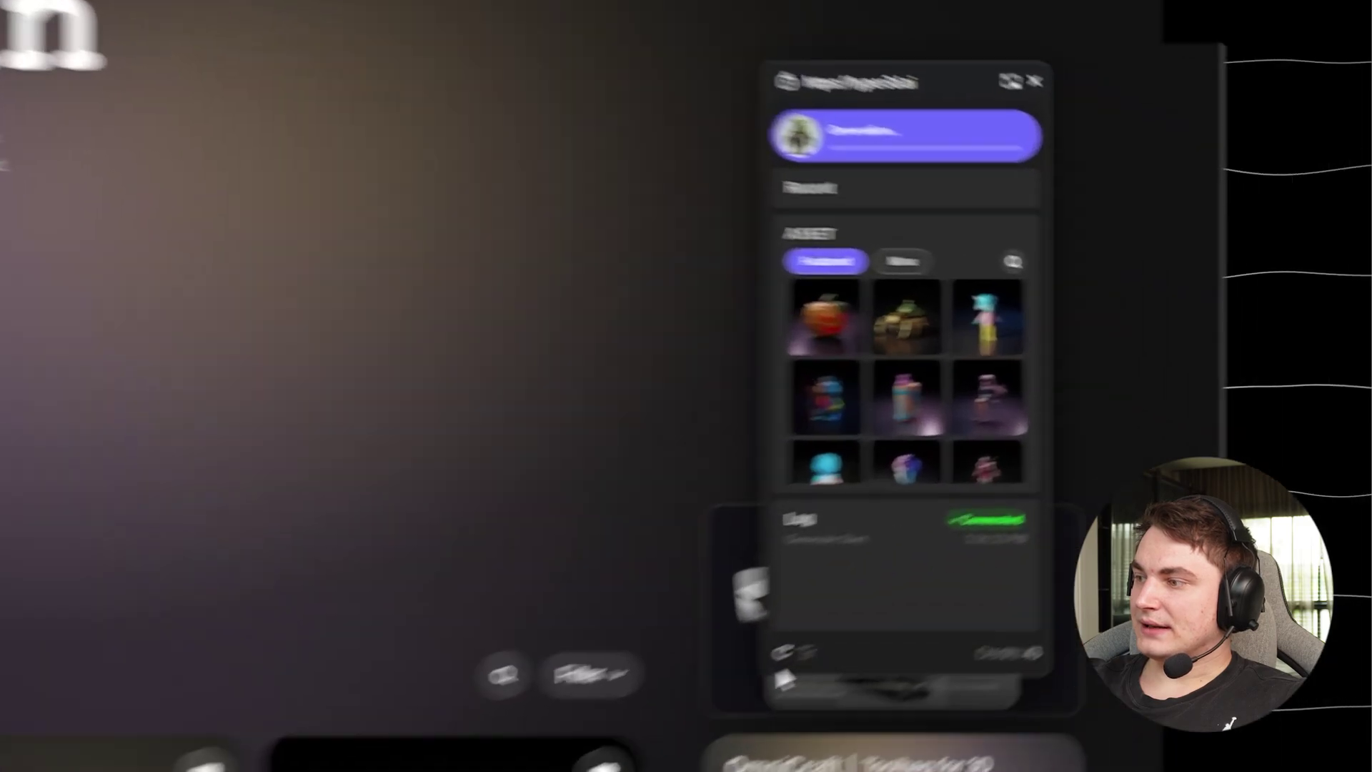
drag(766, 672, 613, 725)
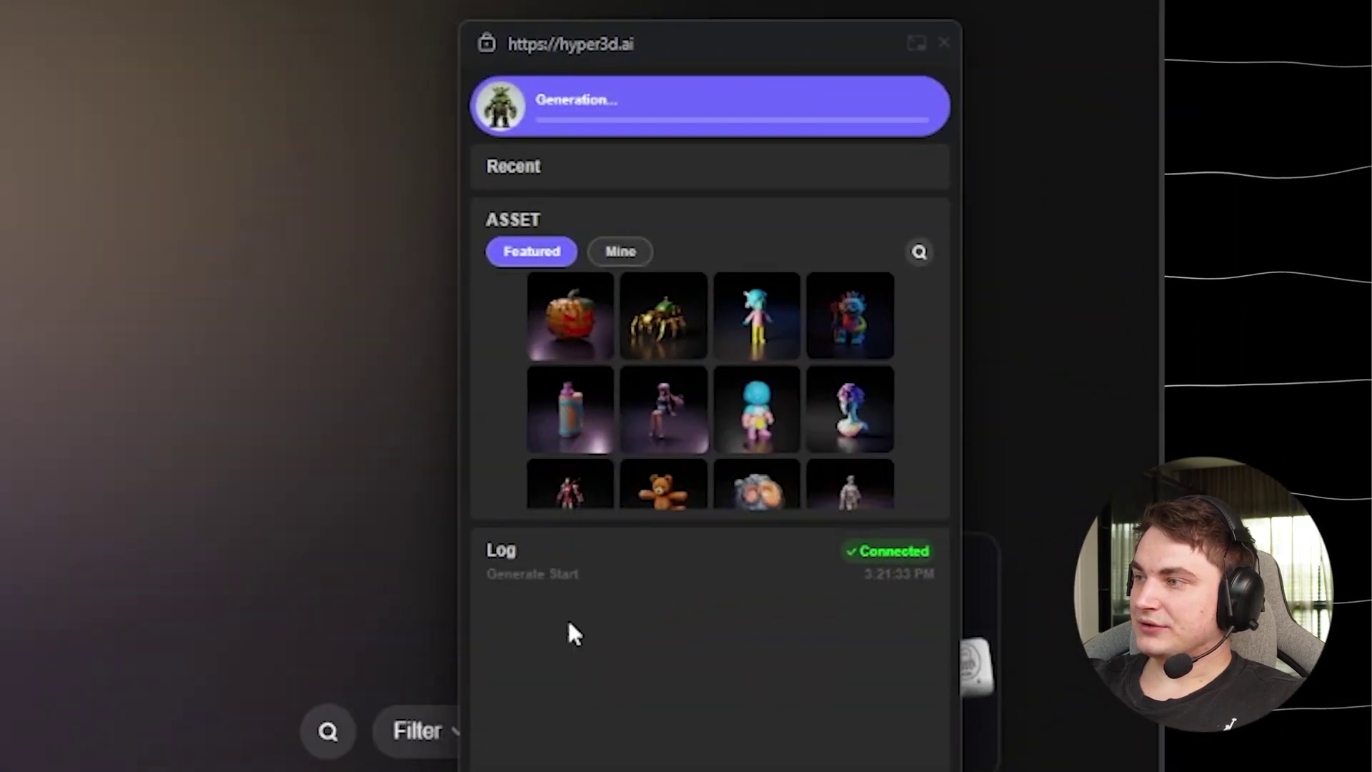
drag(675, 49, 857, 70)
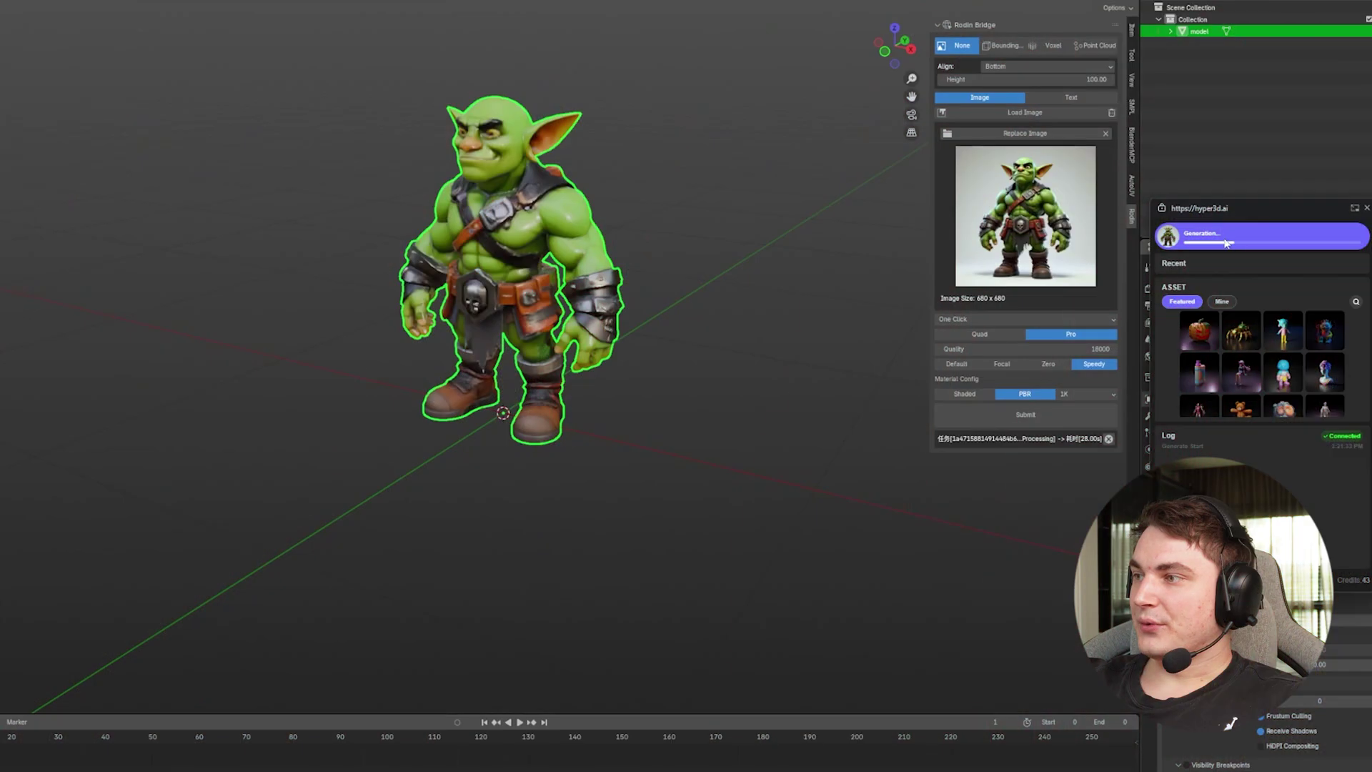
Step: Try moving the existing goblin model in the viewport and undo the move
middle_drag(395, 308, 486, 361)
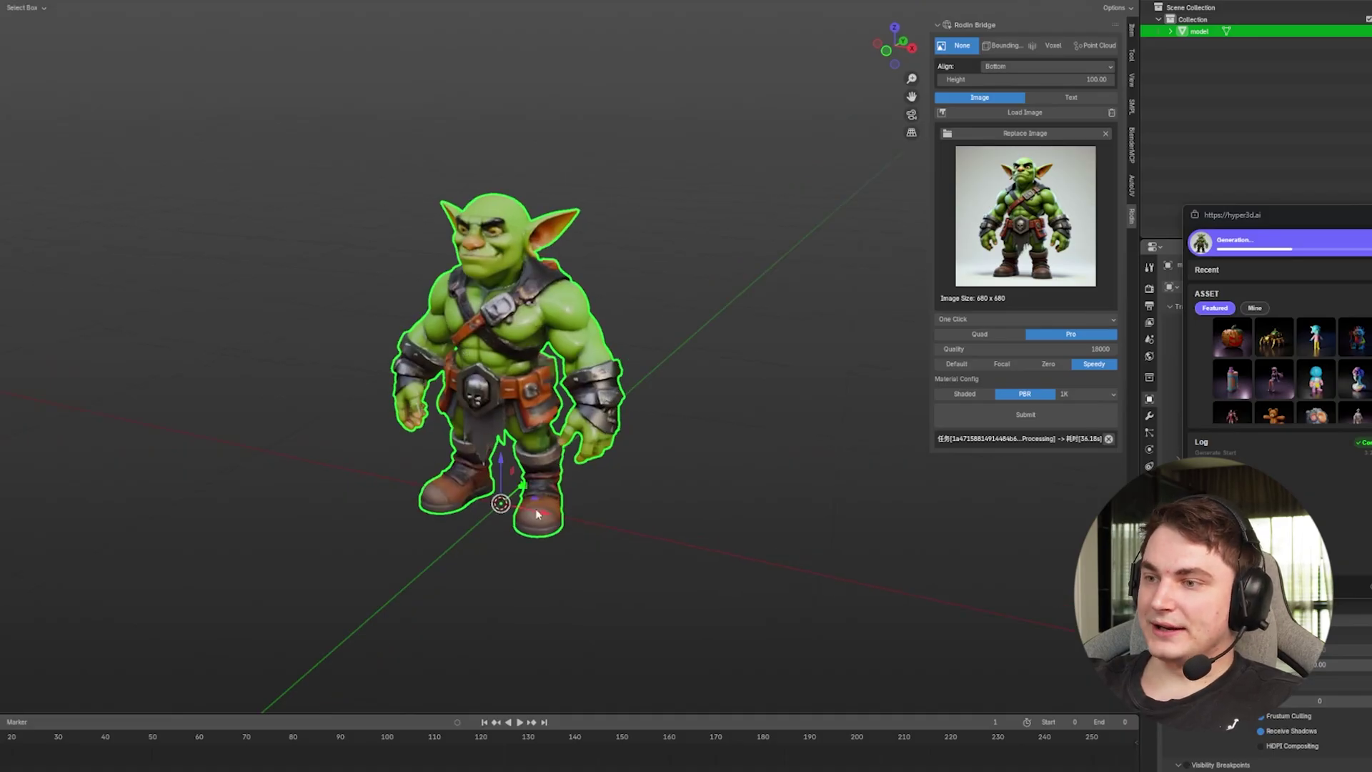
drag(537, 514, 473, 498)
key(ctrl+z)
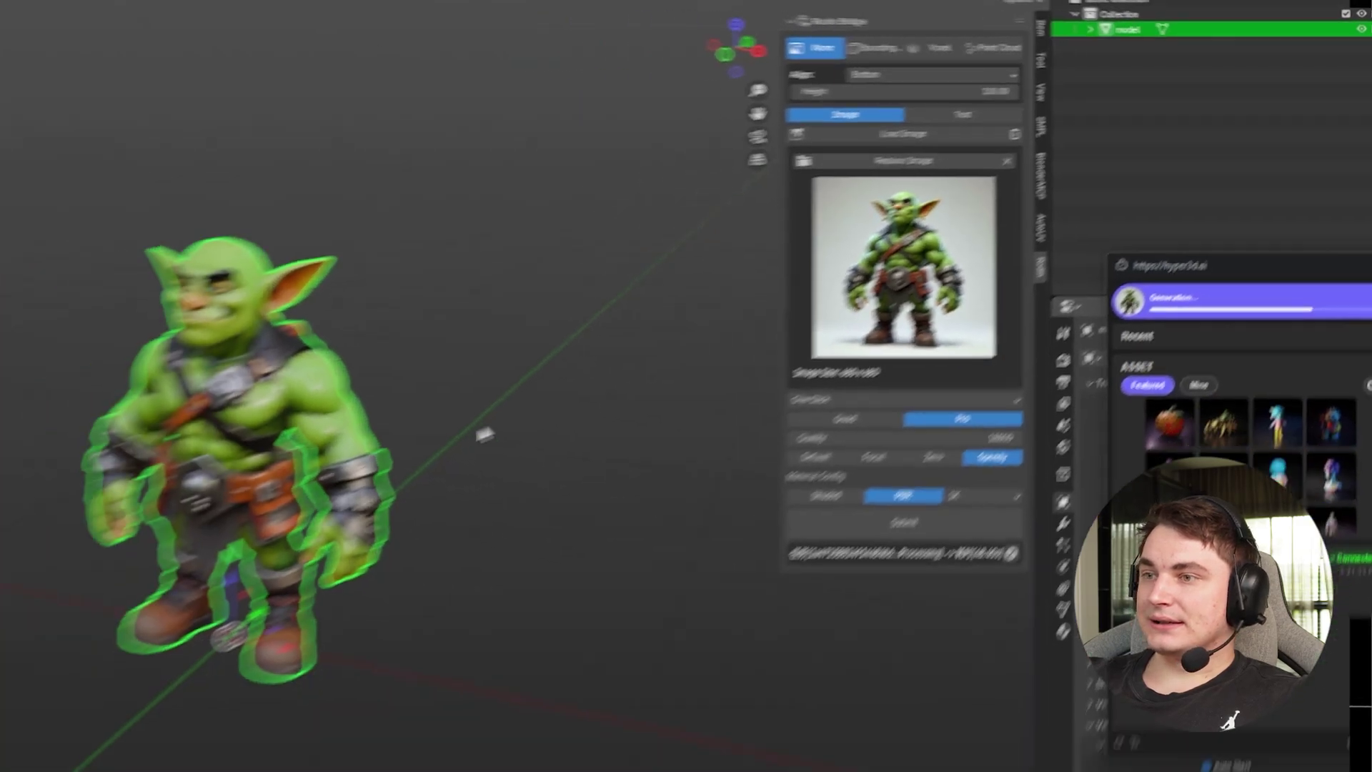
Step: Shift the Hyper3D window clear of the scene and examine the newly generated goblin from several sides
middle_drag(484, 433, 524, 293)
middle_drag(492, 351, 637, 357)
drag(1272, 215, 1232, 191)
middle_drag(779, 381, 474, 470)
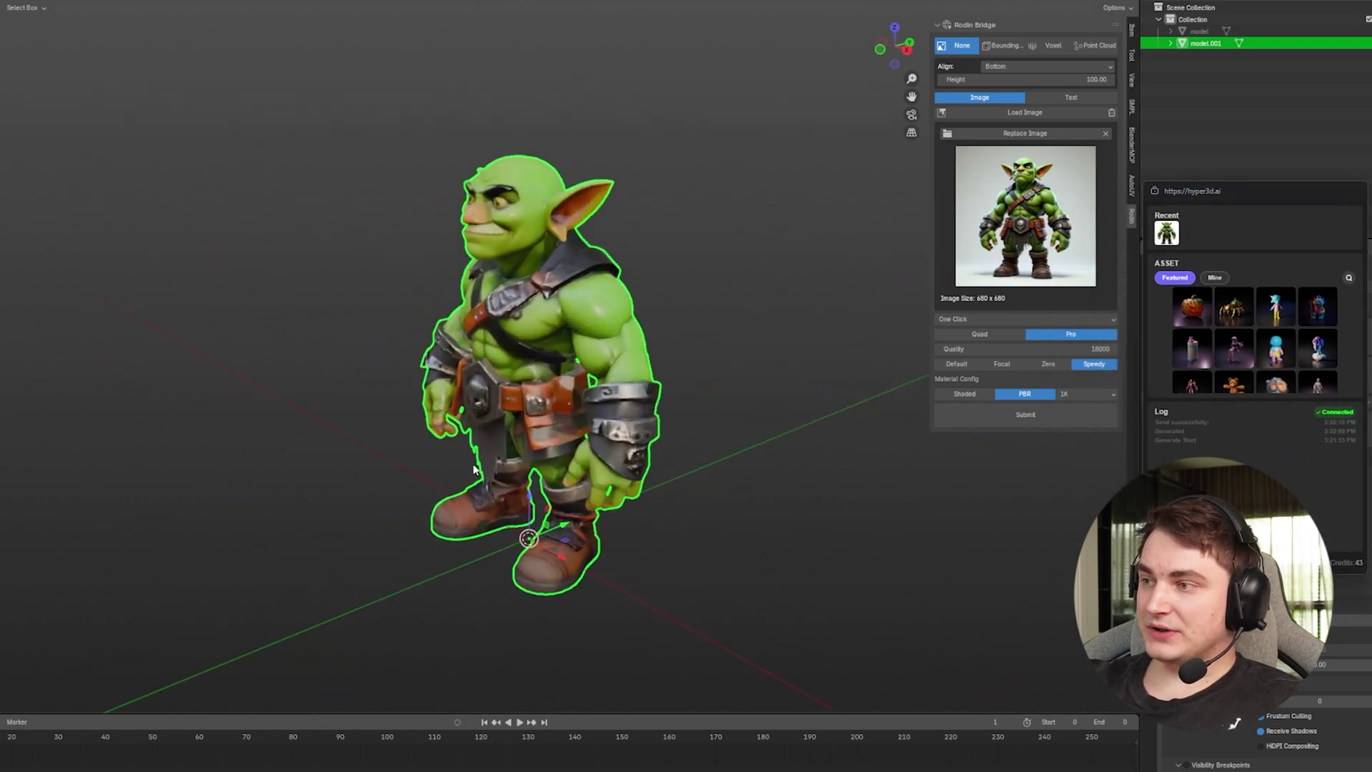
middle_drag(610, 348, 670, 375)
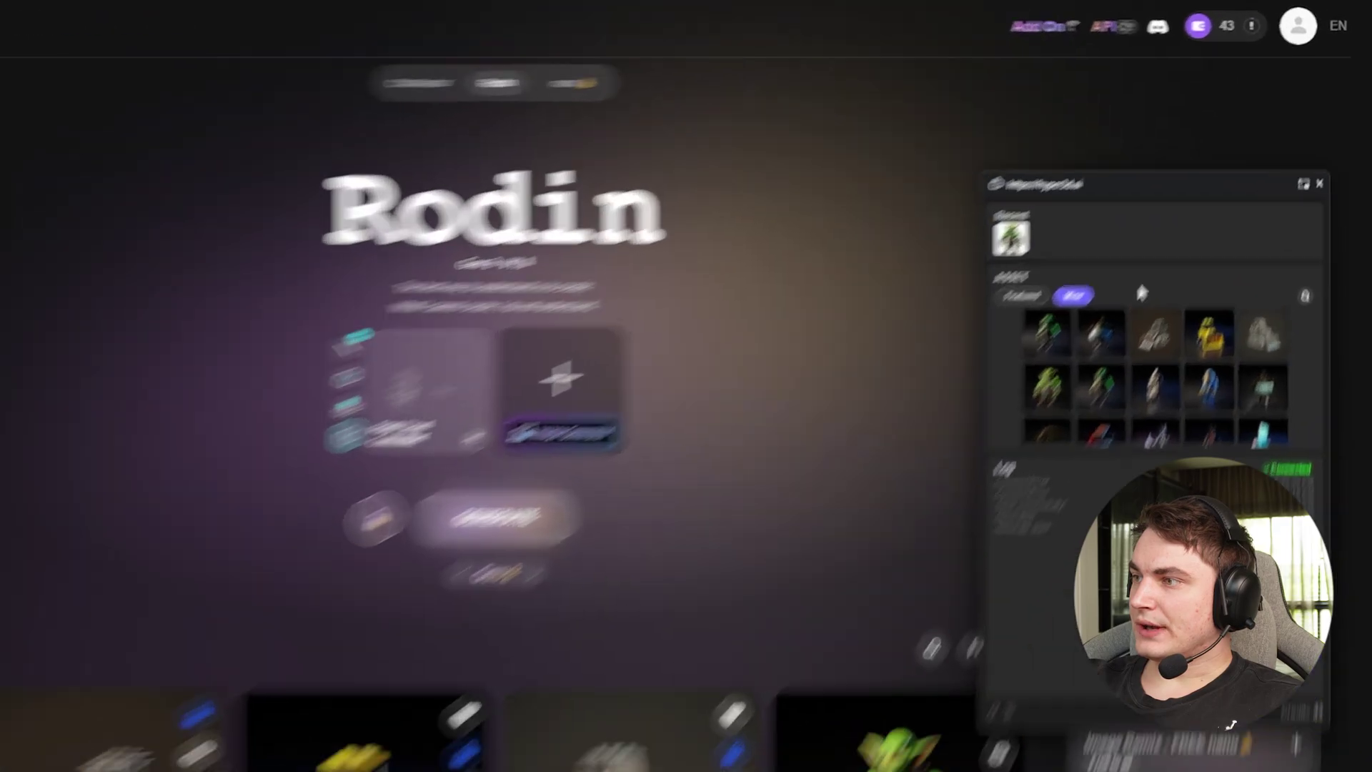
Step: Find the blue Lego astronaut among the personal assets in the Hyper3D window and export it to Blender
mouse_move(1110, 26)
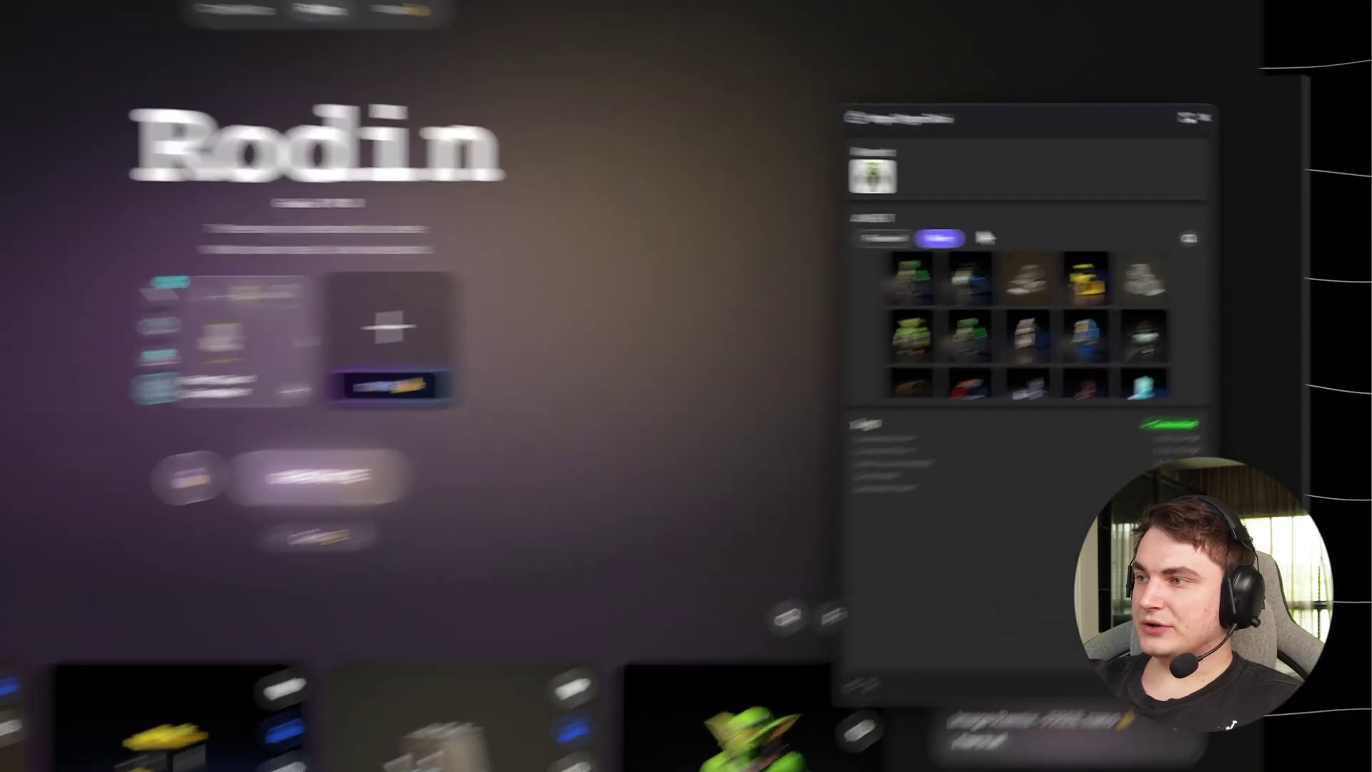
mouse_move(885, 623)
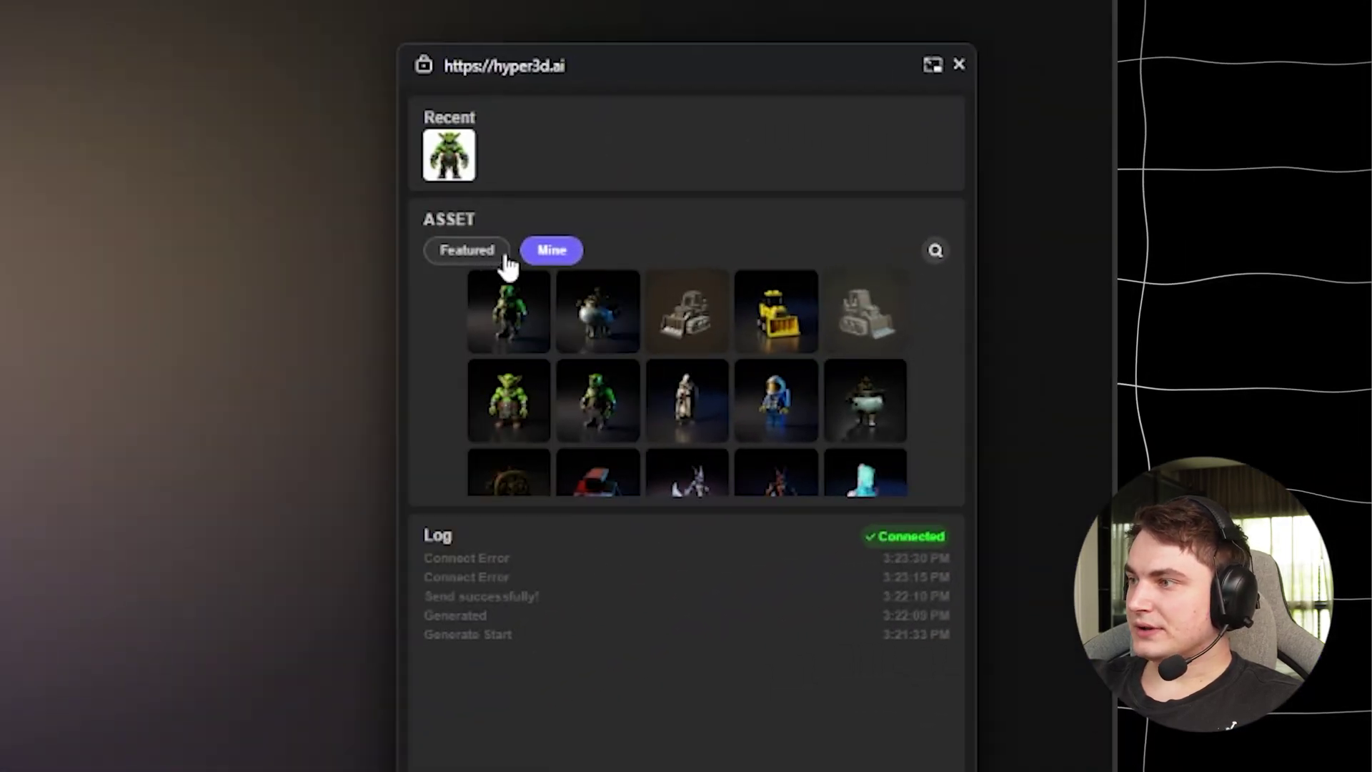
scroll(641, 386, down, 2)
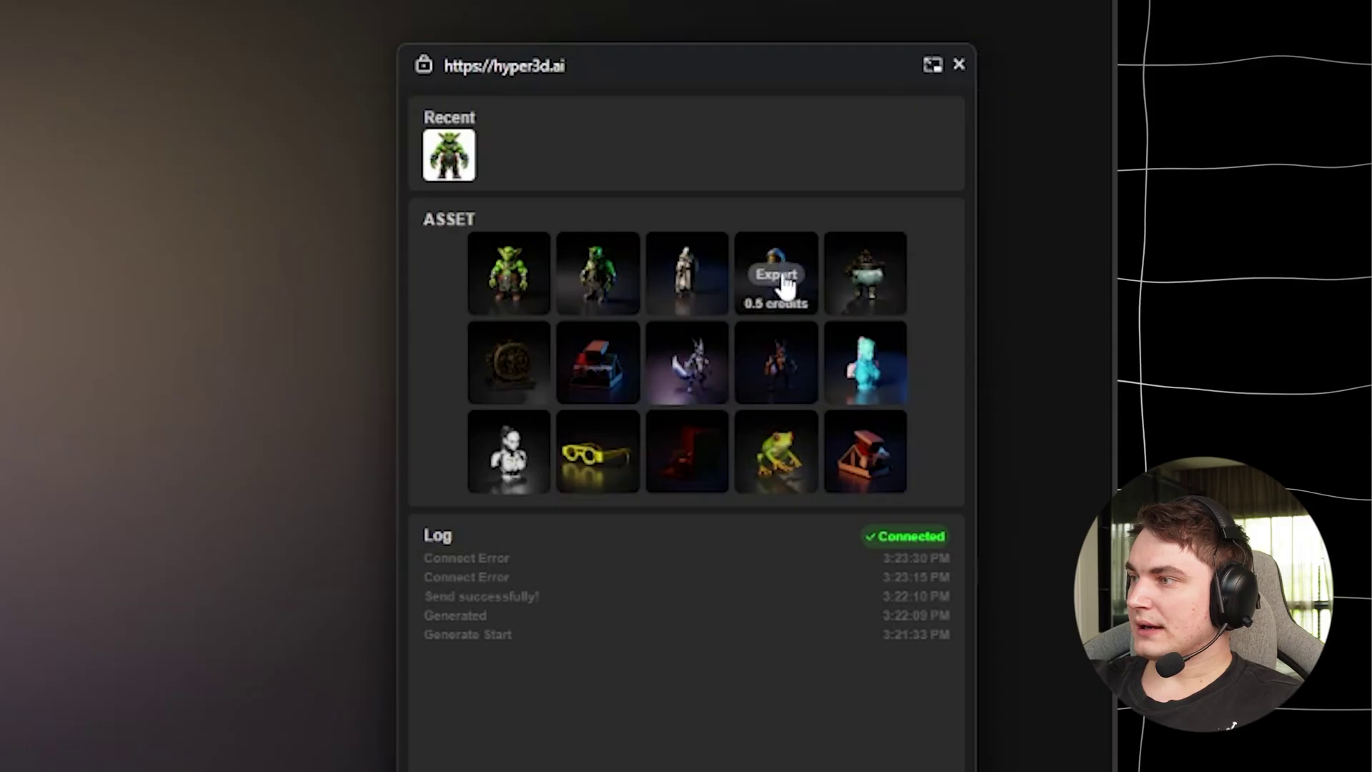
click(782, 277)
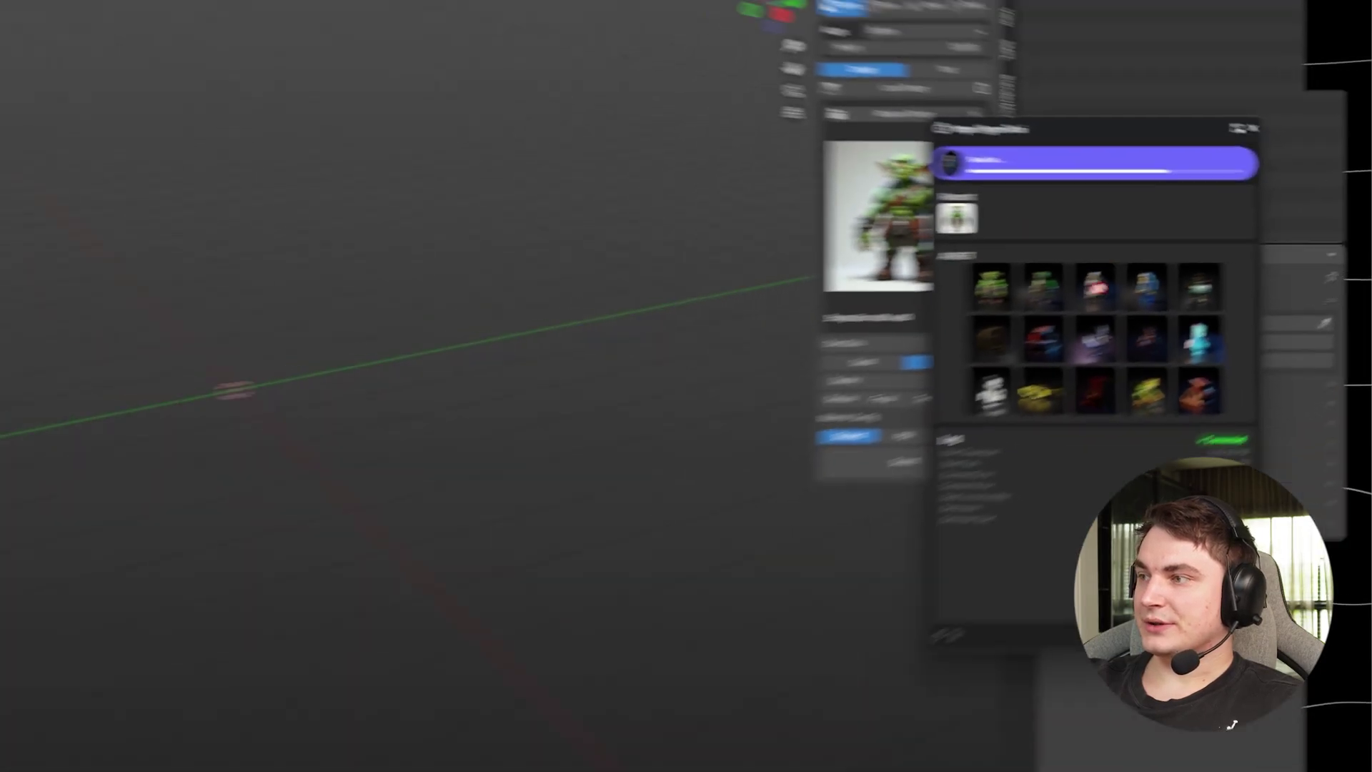
Step: Examine the imported Lego astronaut from several sides in Blender and select its torso part
scroll(516, 354, up, 2)
middle_drag(511, 325, 486, 351)
click(1094, 1)
mouse_move(636, 254)
middle_down()
mouse_move(503, 252)
mouse_move(575, 300)
middle_up()
scroll(612, 248, up, 2)
click(487, 281)
click(500, 328)
middle_drag(500, 328, 645, 291)
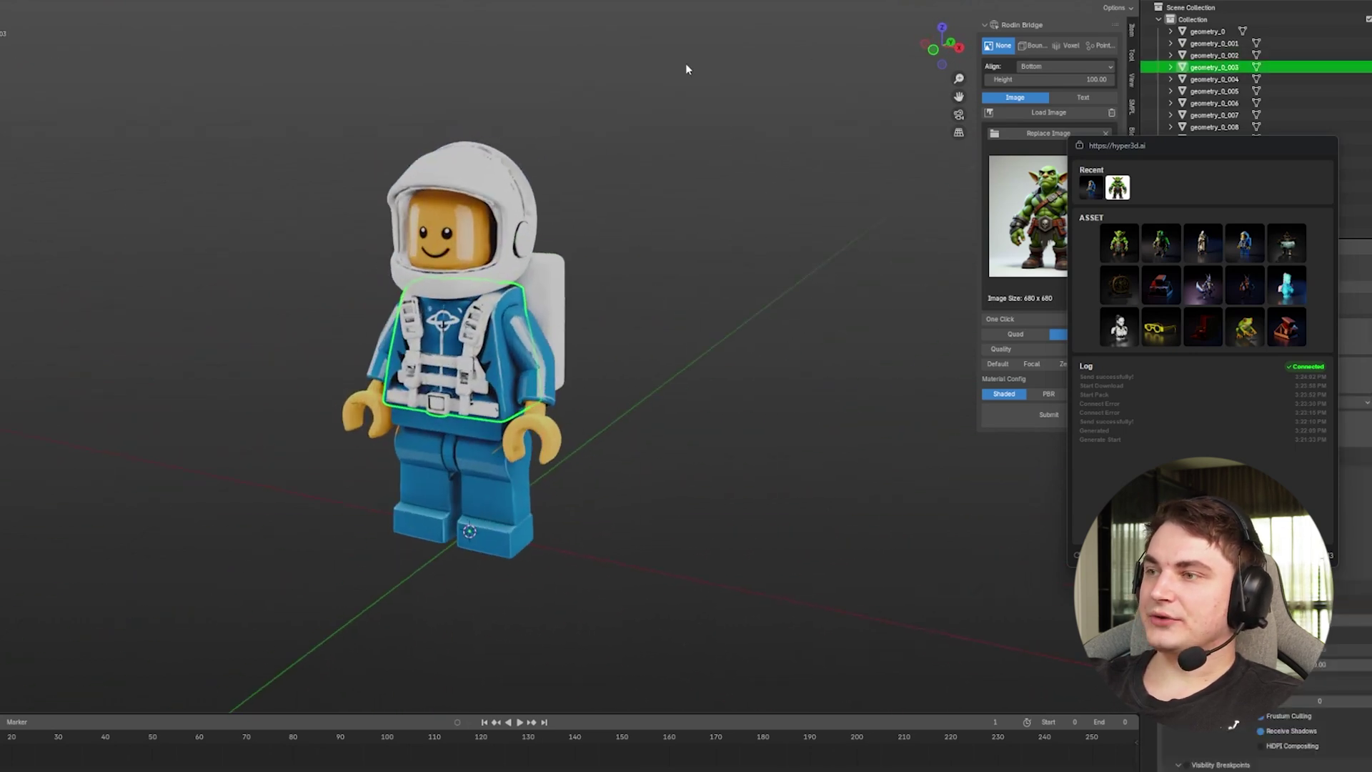
middle_drag(398, 487, 692, 391)
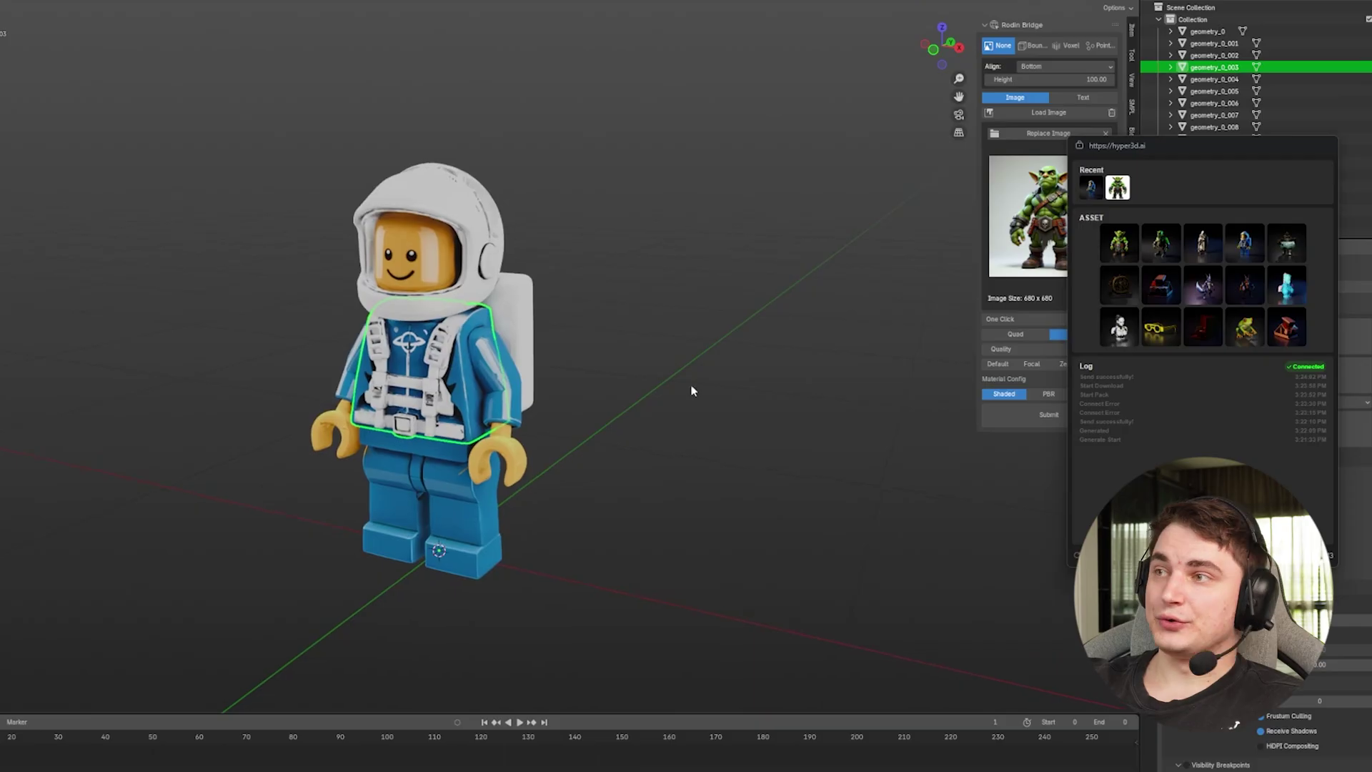
shift+middle_drag(607, 353, 683, 337)
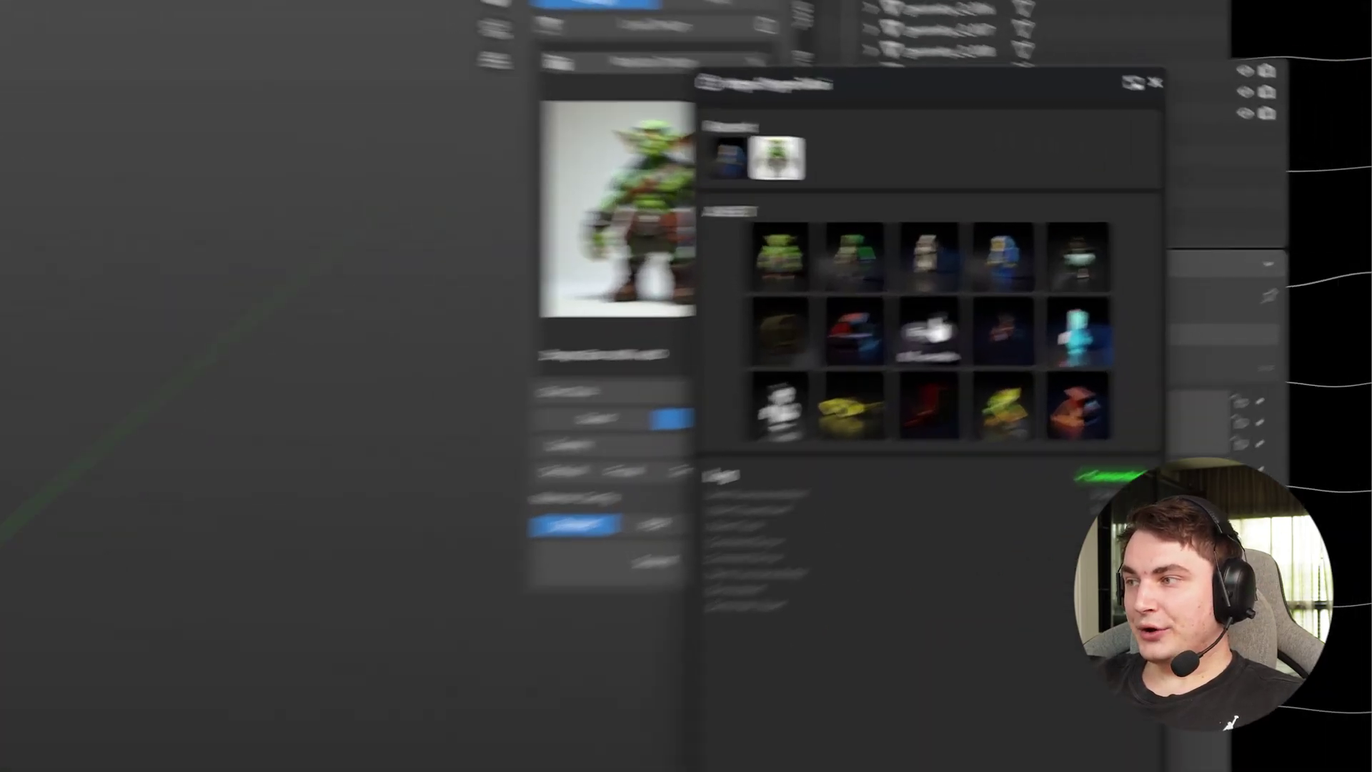
mouse_move(1203, 252)
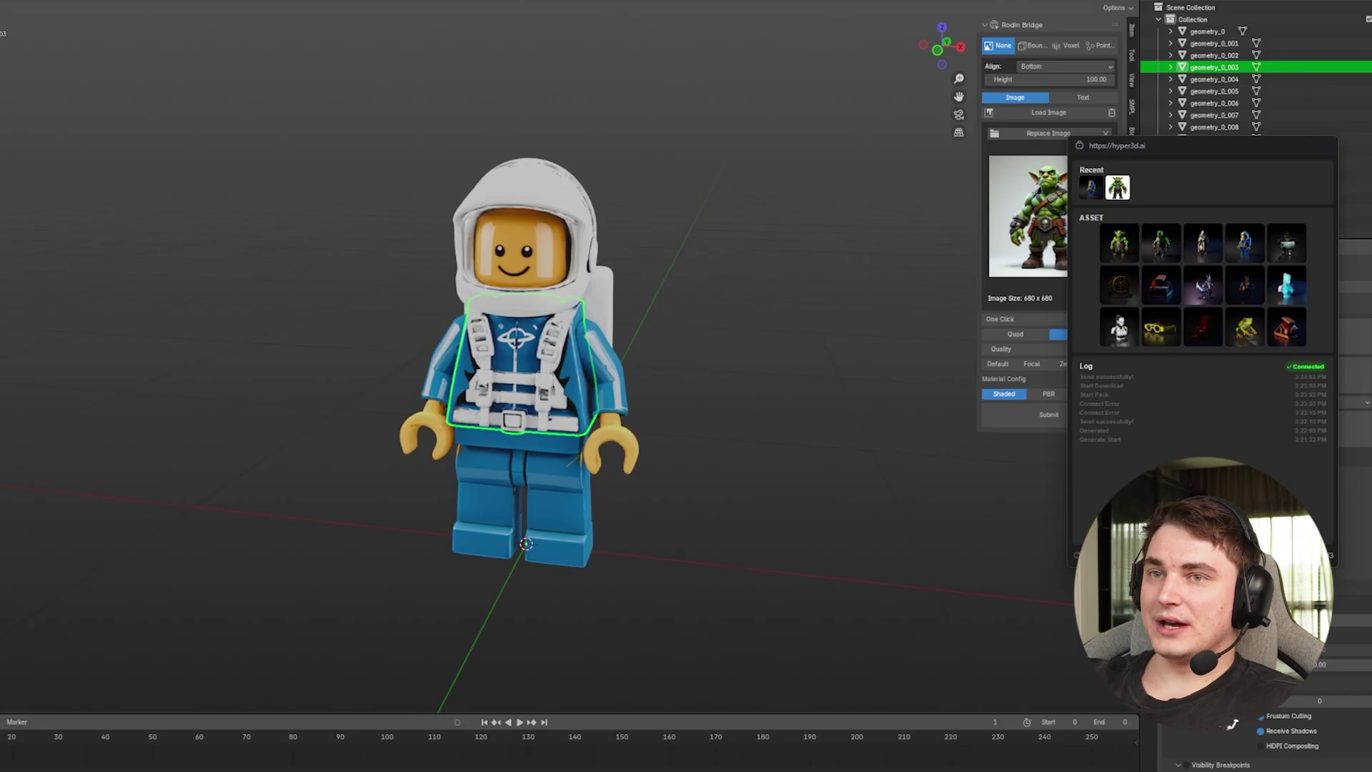
Step: Move the astronaut's legs and one foot block sideways, away from the body, and select the torso part
middle_drag(284, 208, 200, 214)
click(593, 336)
middle_drag(614, 500, 722, 517)
click(621, 465)
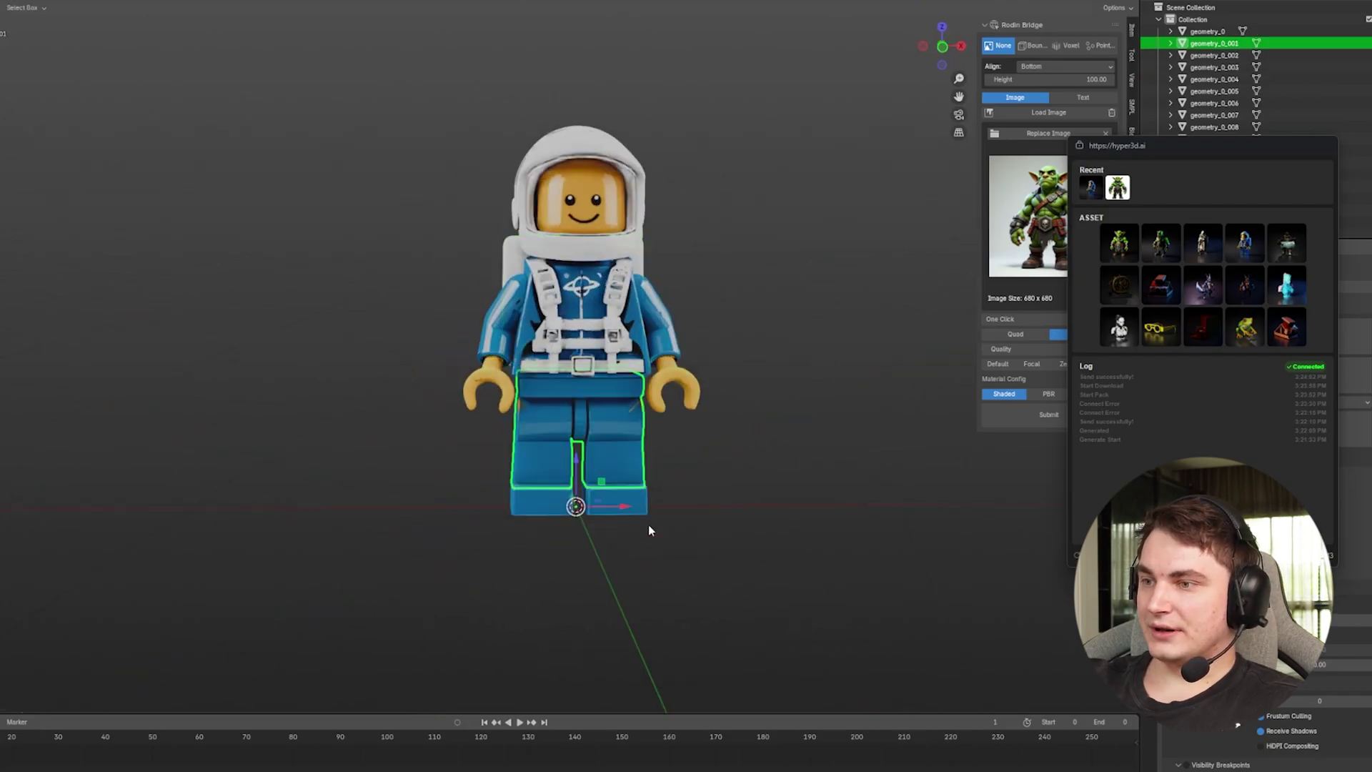
drag(612, 504, 512, 510)
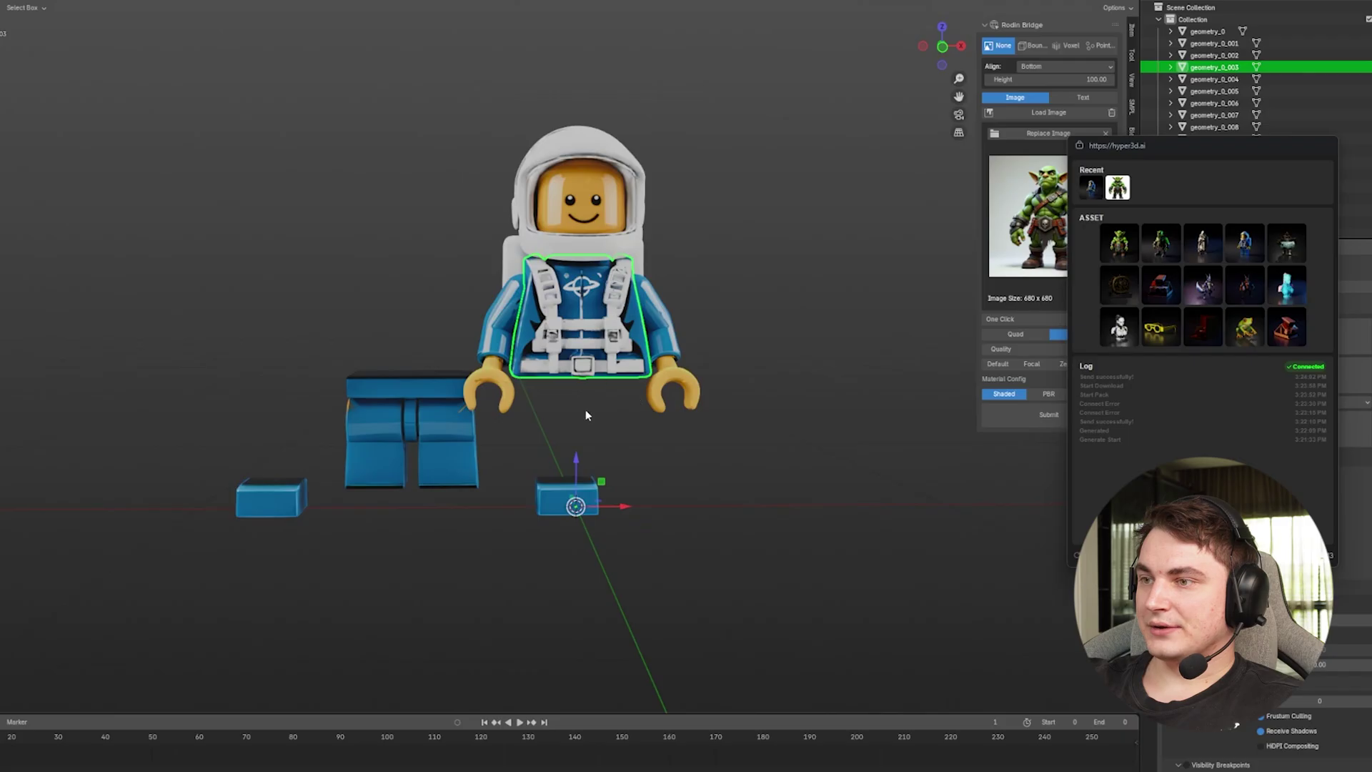
middle_drag(585, 415, 650, 495)
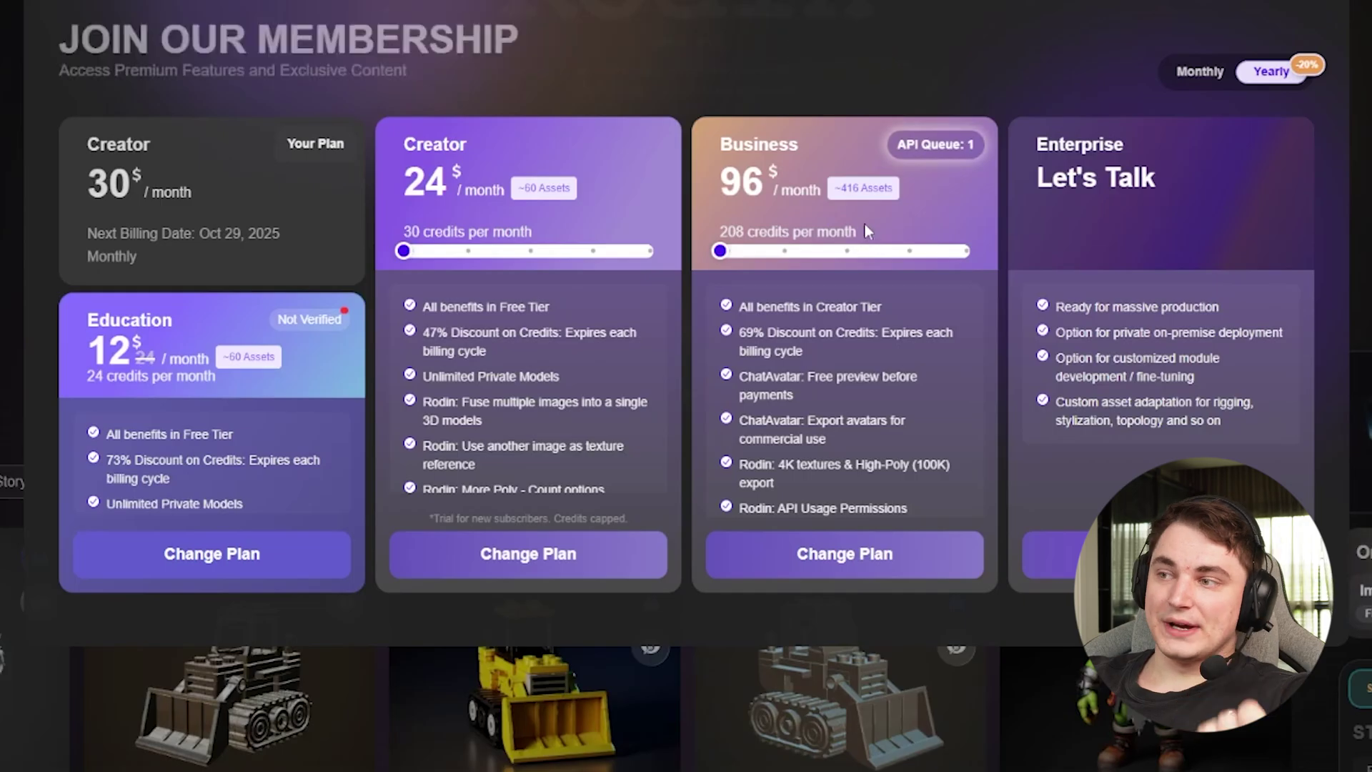
Step: Review the Creator, Business, Education and Enterprise membership plans, comparing their prices, credits and benefits
scroll(796, 478, down, 1)
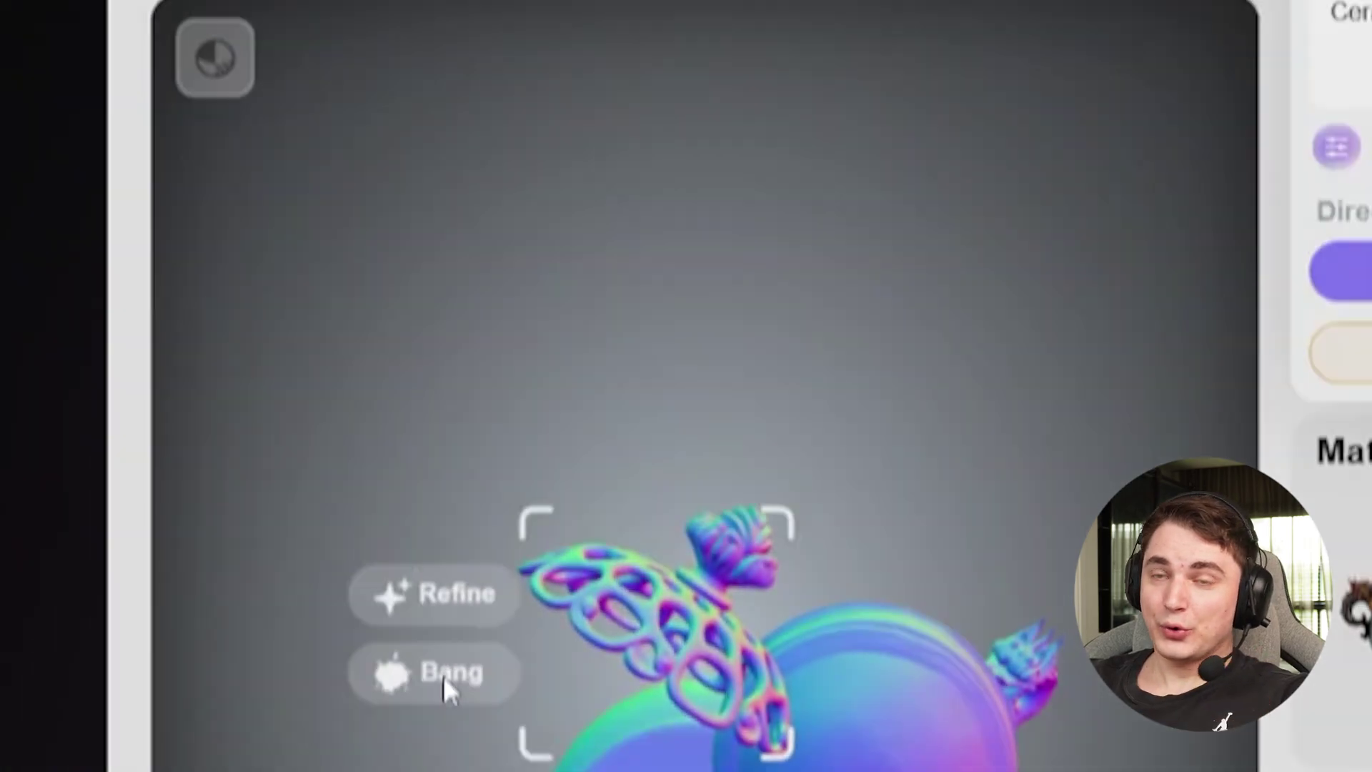
Step: Split the selected winged figure part further with Bang
click(443, 675)
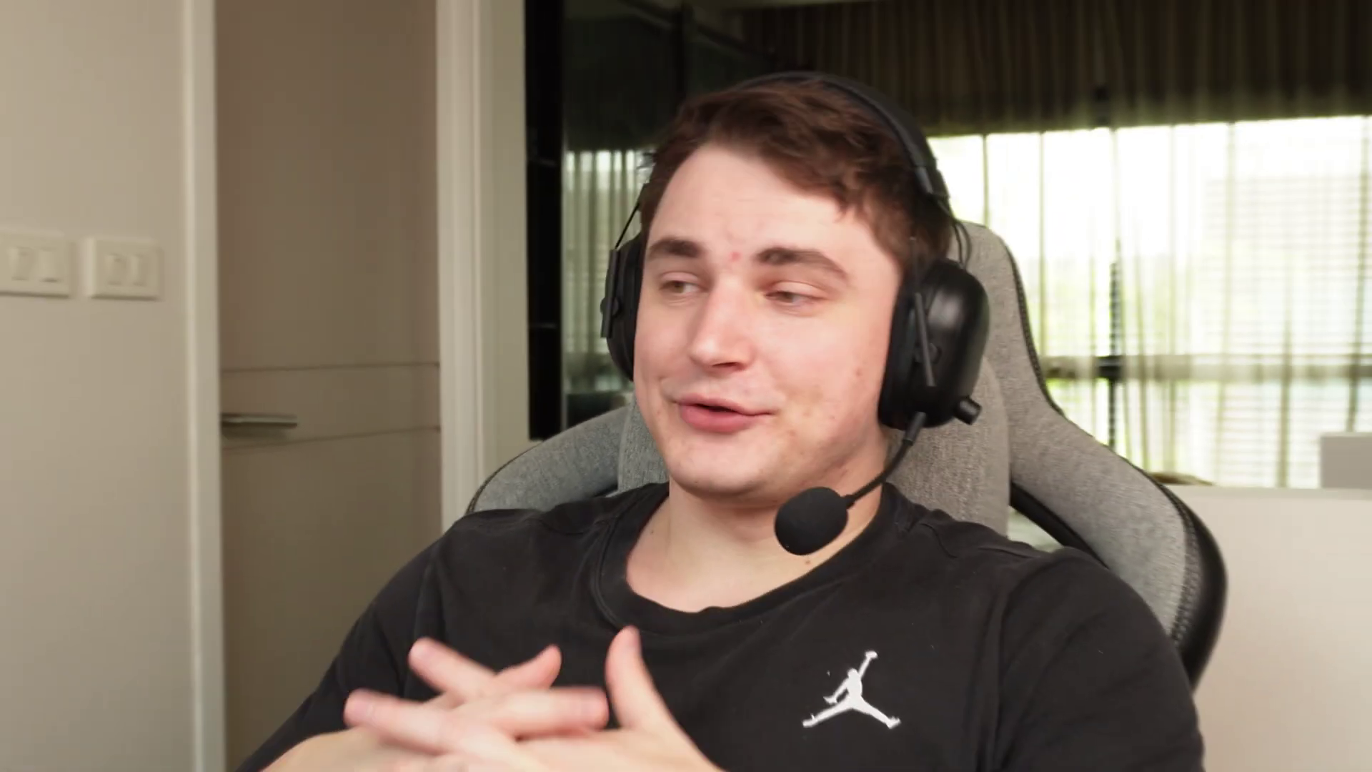